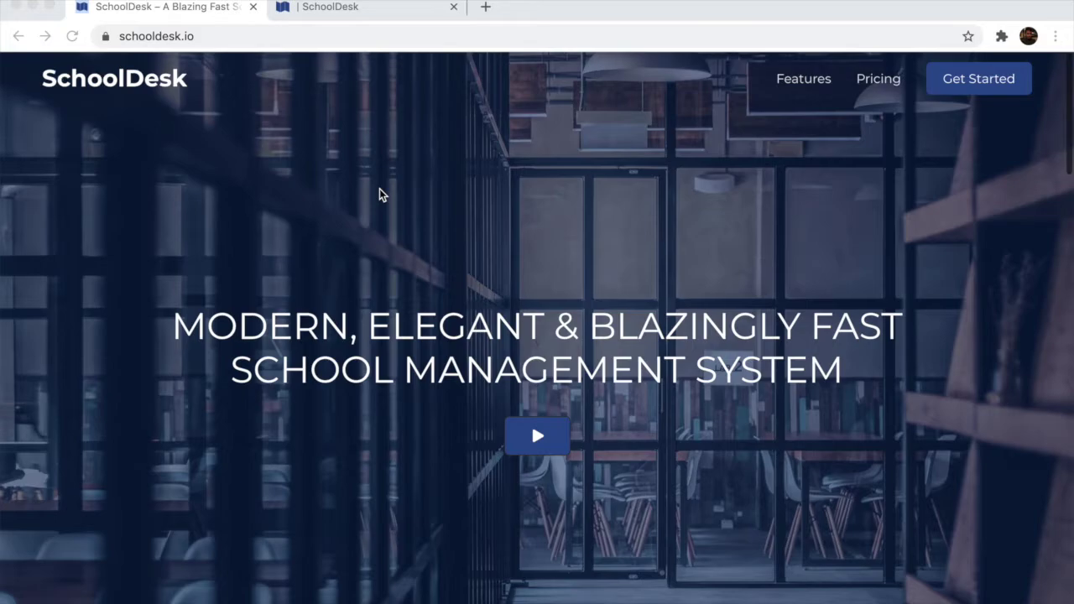
# Open the SchoolDesk sign-up page from Get Started
pyautogui.scroll(1, 379, 195)
pyautogui.scroll(-7, 379, 195)
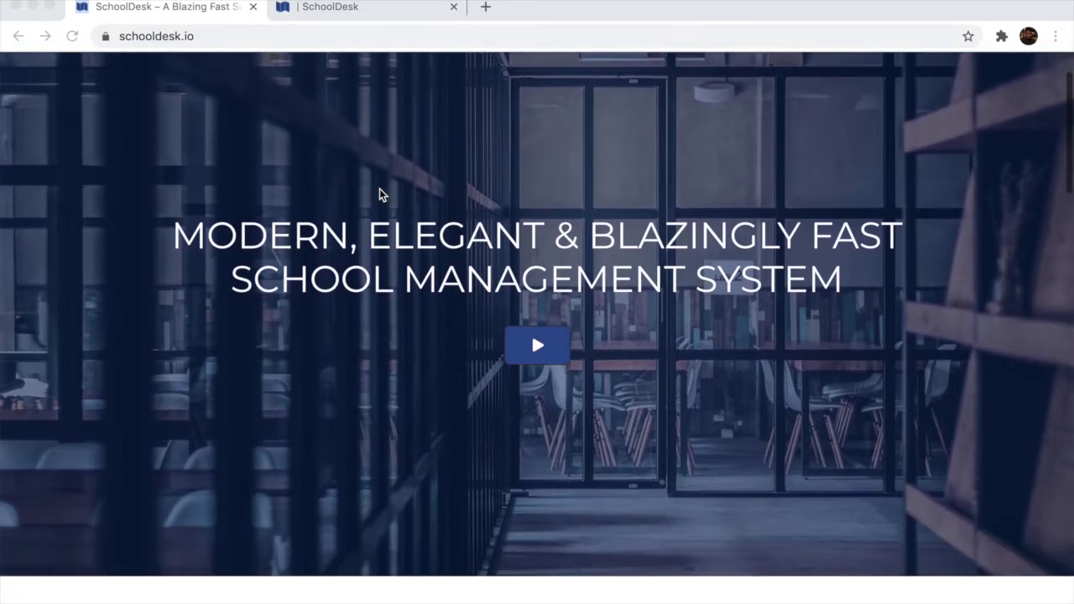
pyautogui.scroll(-3, 379, 195)
pyautogui.scroll(10, 380, 195)
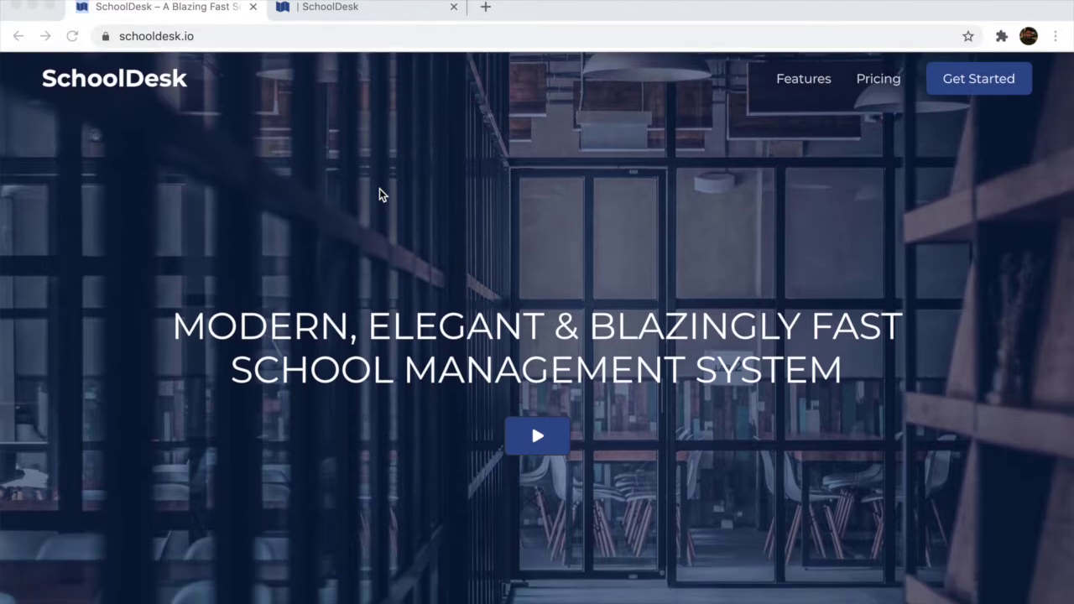
pyautogui.click(969, 85)
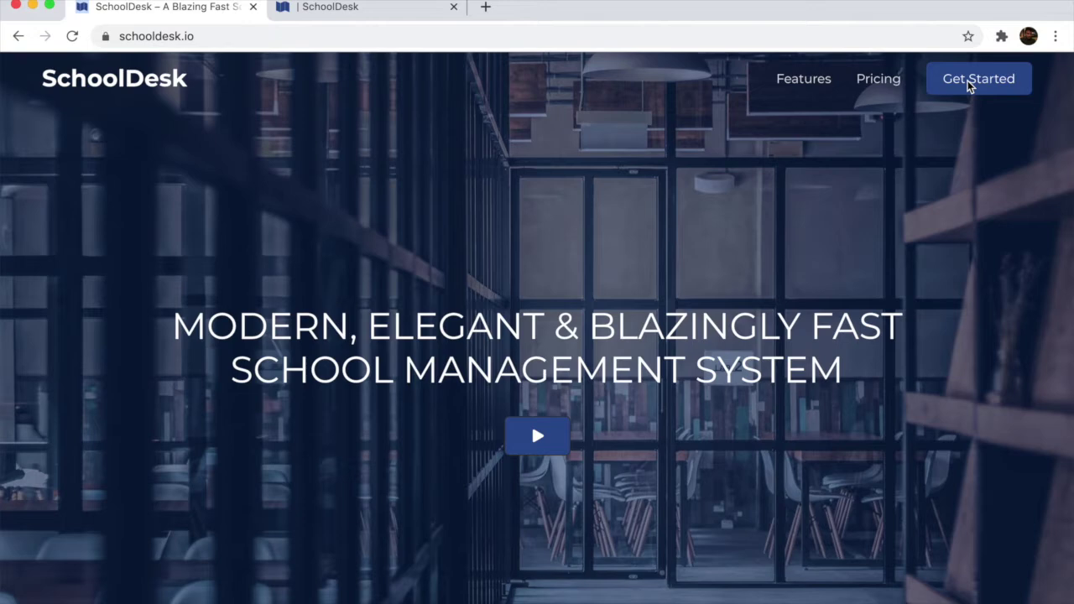
pyautogui.click(965, 84)
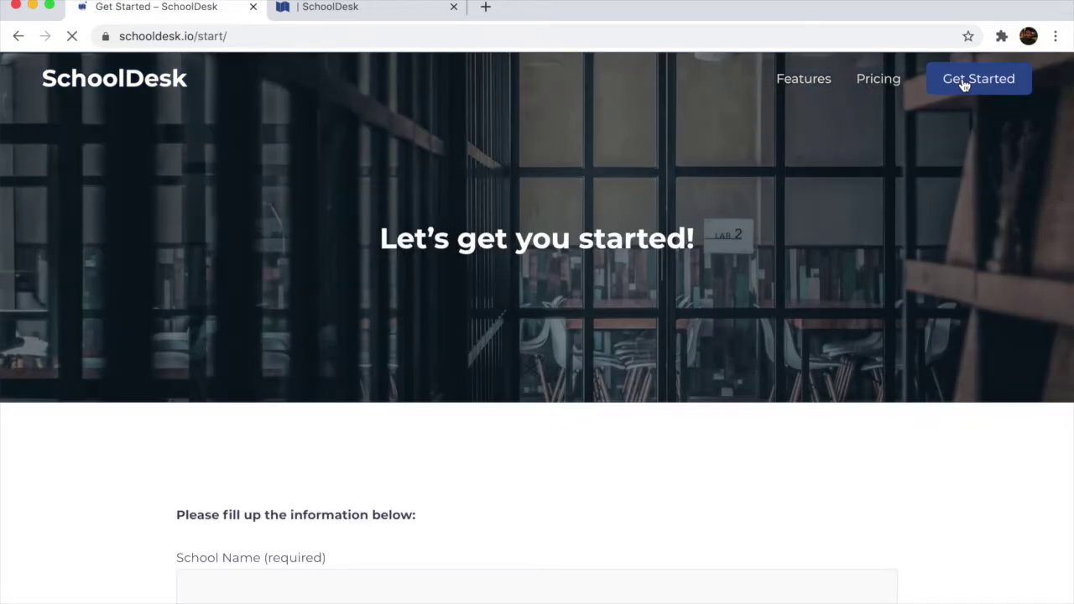
# Look through the sign-up form, then switch to the Demo Public School /manage/ dashboard tab
pyautogui.scroll(-5, 933, 130)
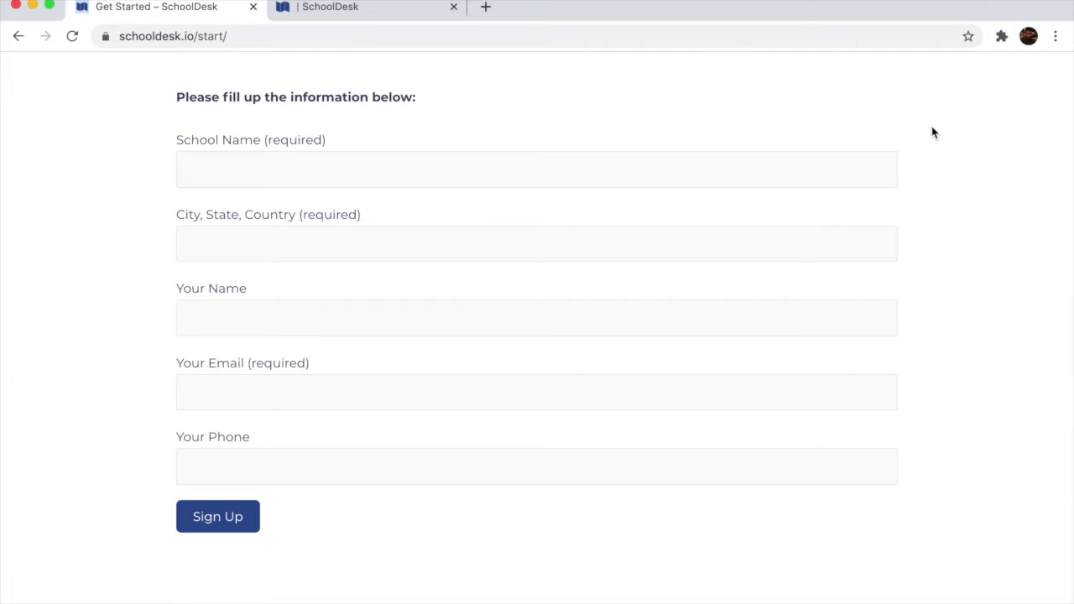
pyautogui.scroll(-3, 932, 132)
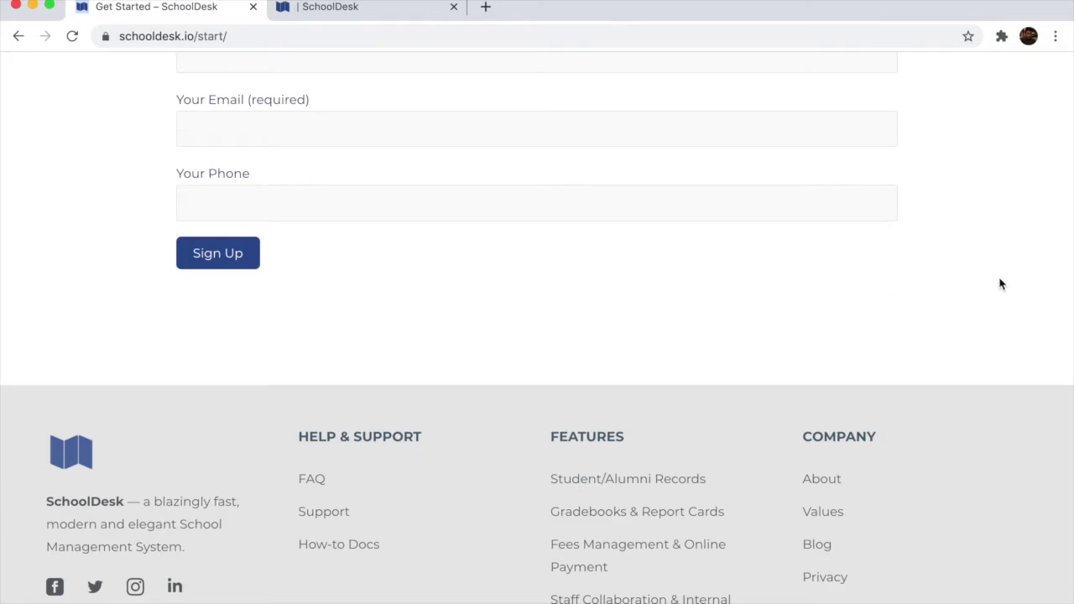
pyautogui.scroll(10, 999, 284)
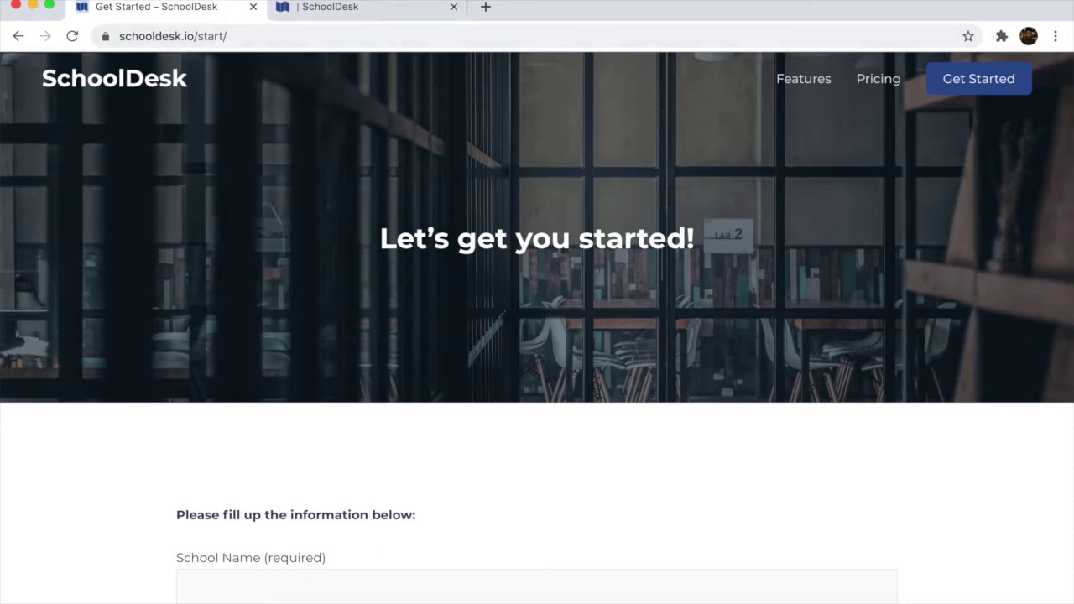
pyautogui.click(328, 8)
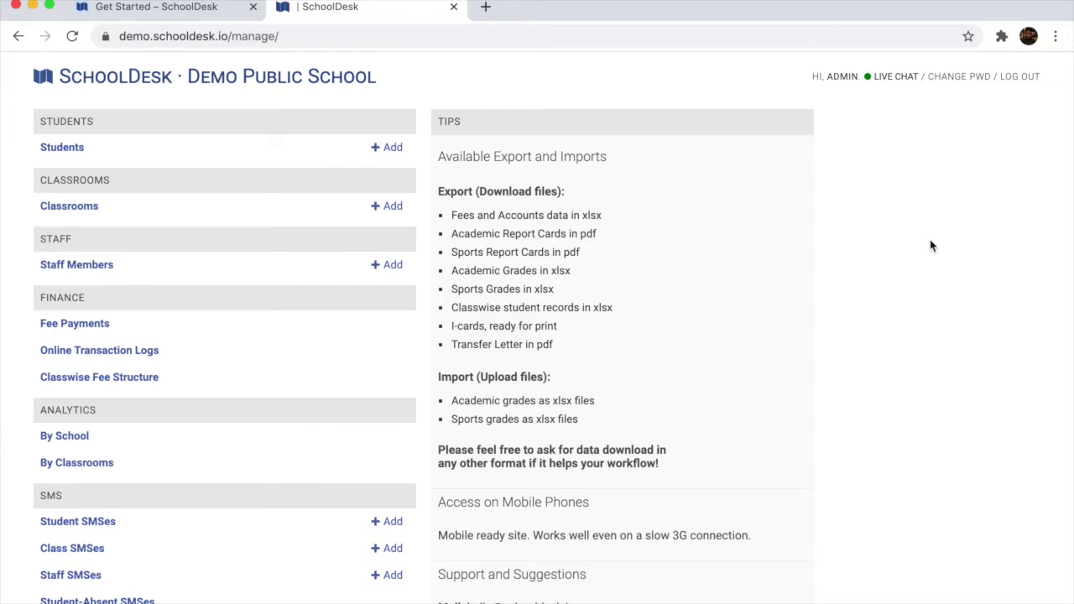
# Open Demo Public School's info and rename it to My District Public School
pyautogui.scroll(-2, 930, 239)
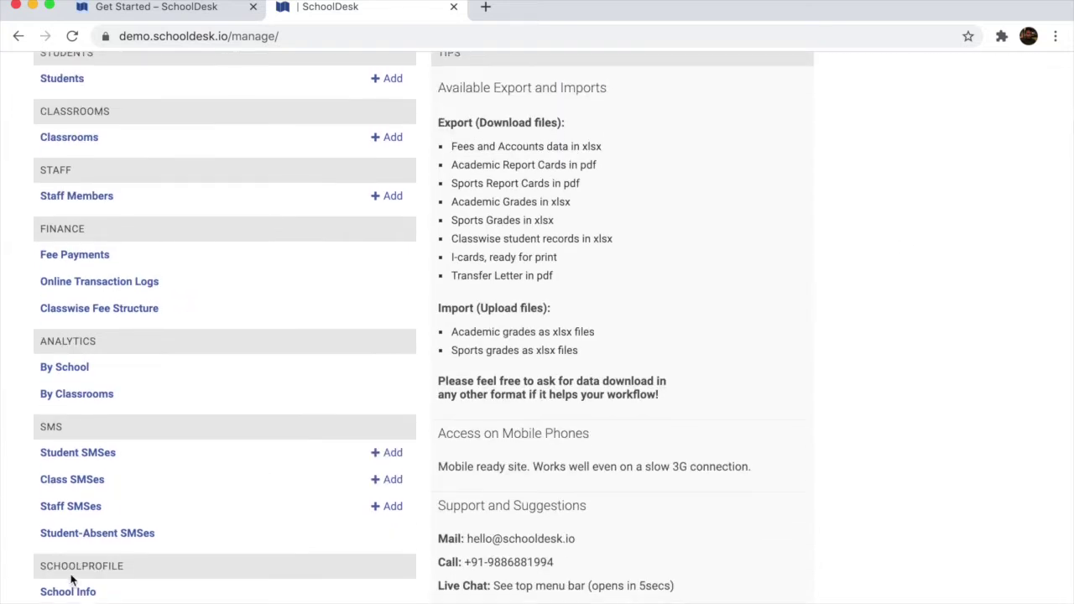
pyautogui.click(75, 594)
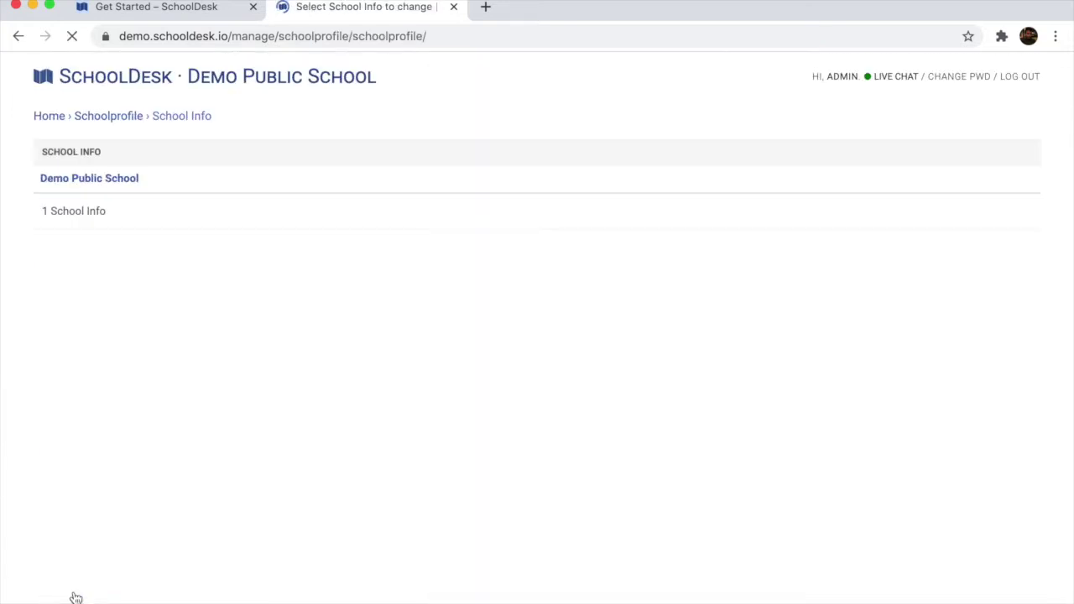
pyautogui.click(92, 181)
pyautogui.moveTo(257, 151); pyautogui.dragTo(59, 141)
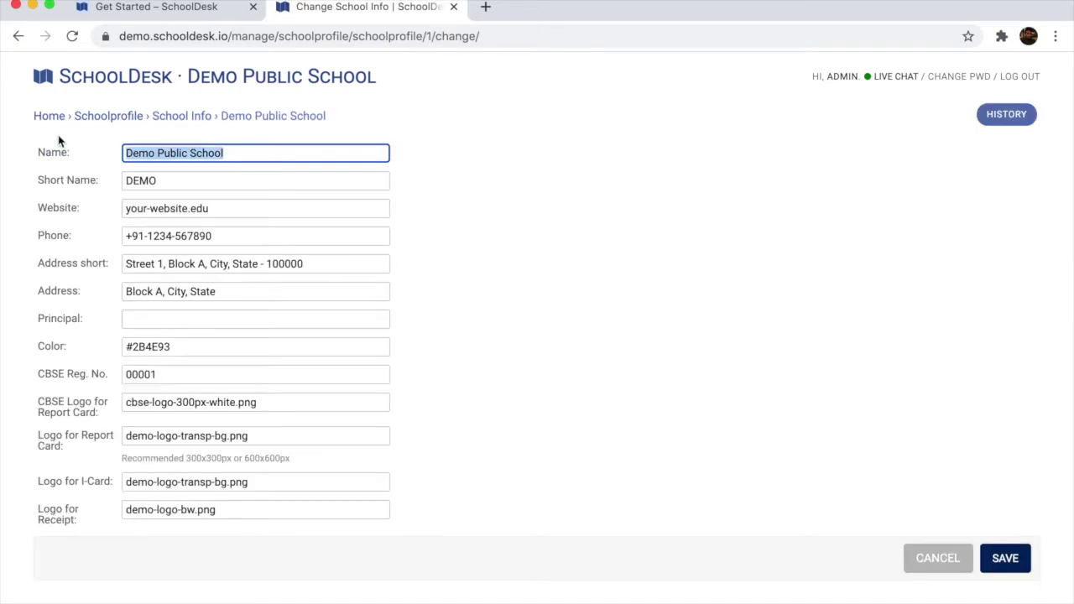
pyautogui.write('My')
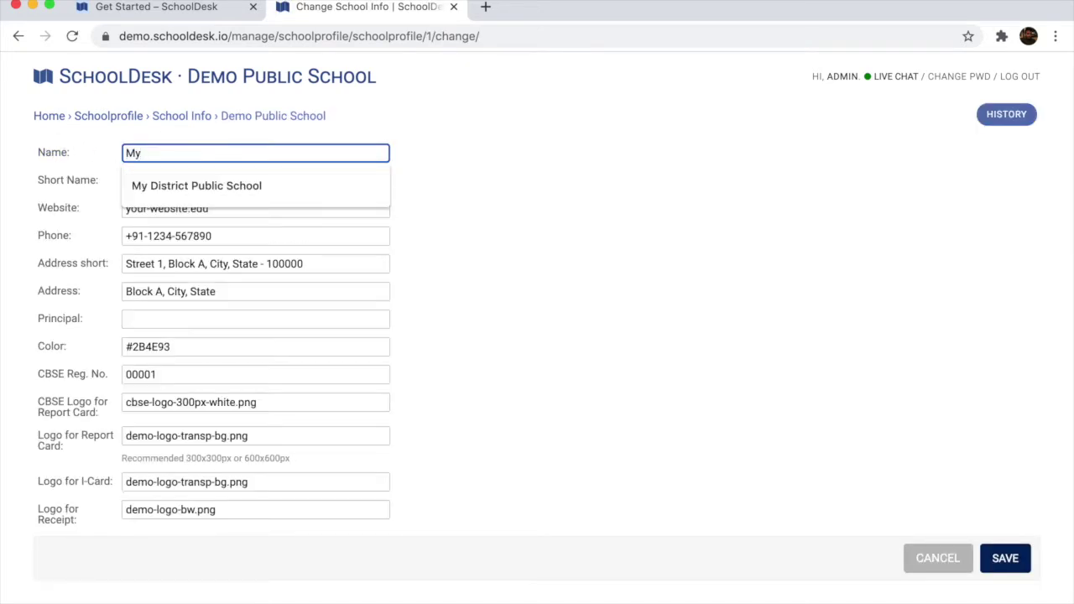
pyautogui.press('Down')
pyautogui.press('Return')
pyautogui.press('Tab')
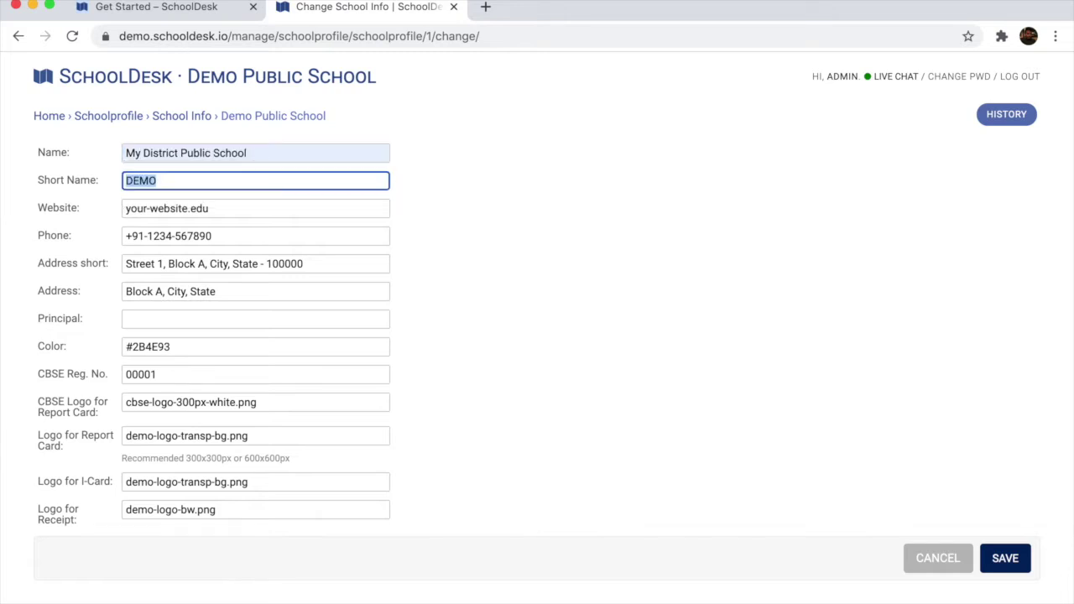
# Set the short name to MYSCHOOL, save the school details, and return to the dashboard
pyautogui.write('MY')
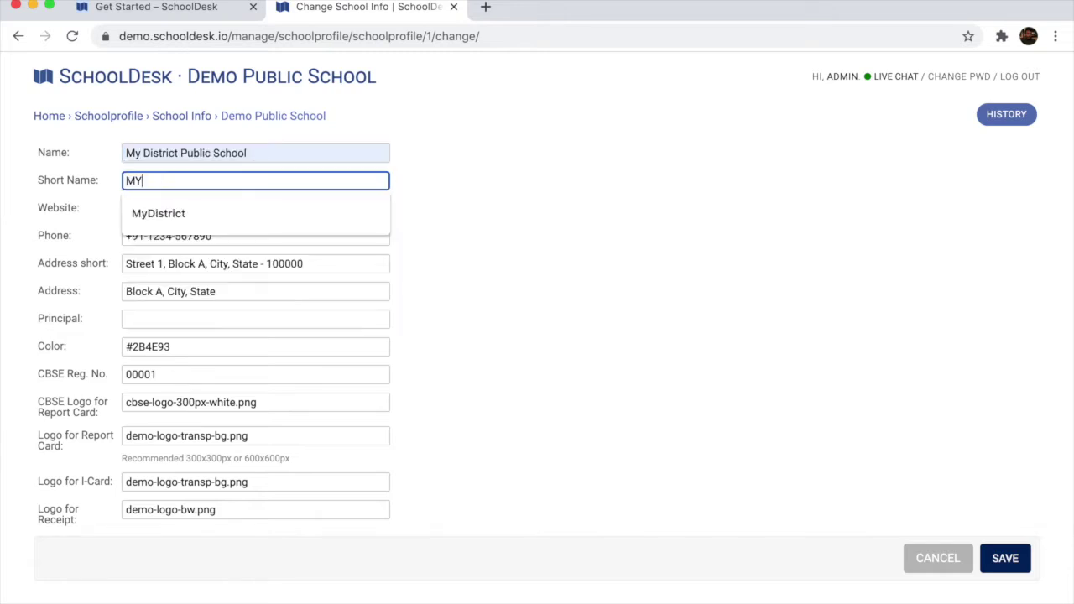
pyautogui.write('SCHOOL1')
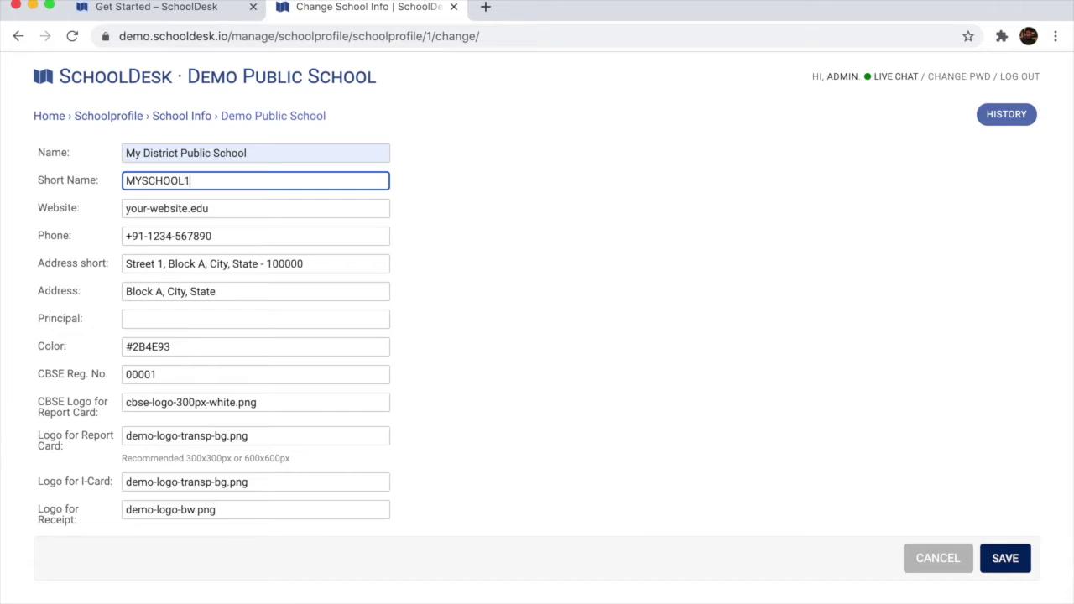
pyautogui.press('Tab')
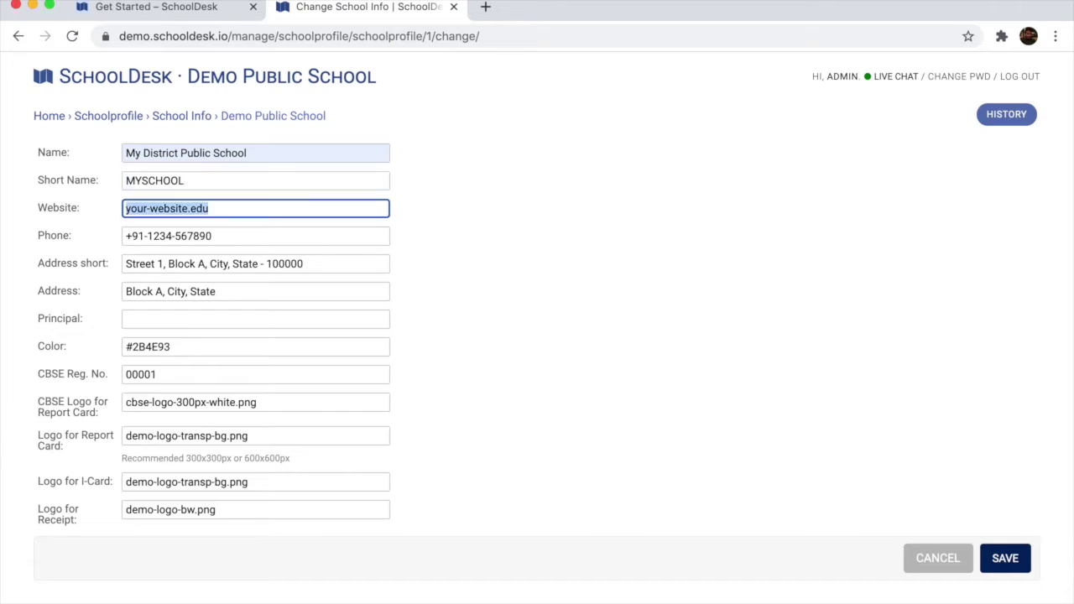
pyautogui.press('Tab')
pyautogui.press('Tab')
pyautogui.press('Tab')
pyautogui.press('Tab')
pyautogui.press('Tab')
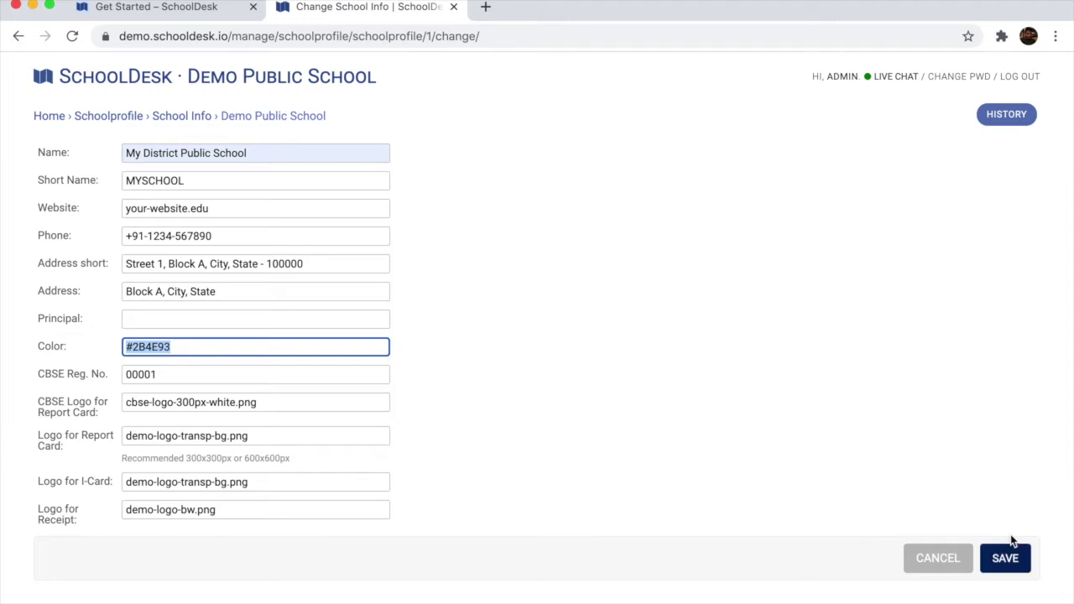
pyautogui.click(1011, 569)
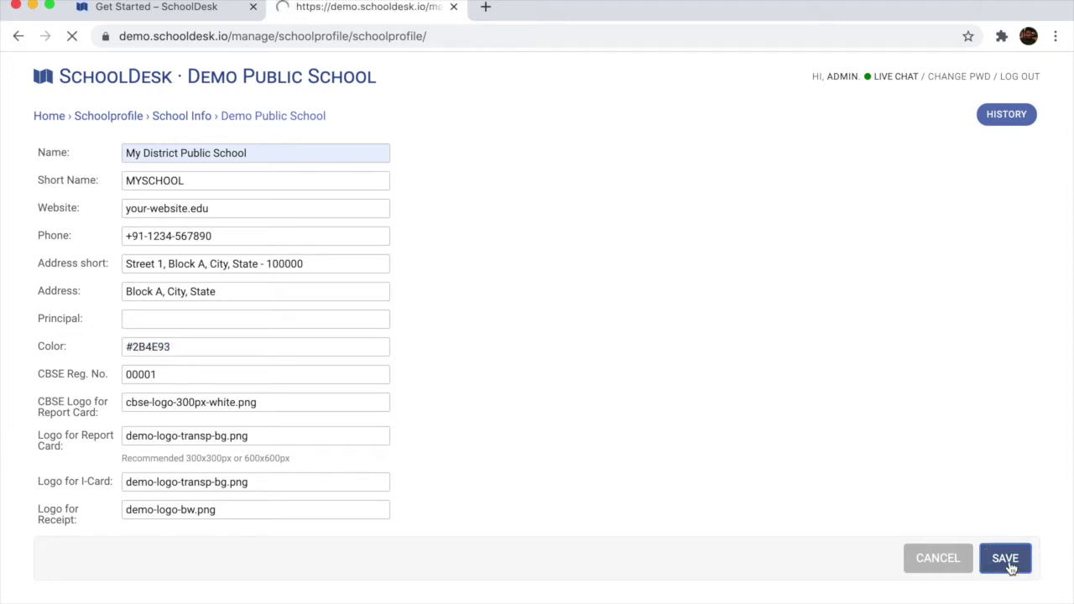
pyautogui.click(147, 79)
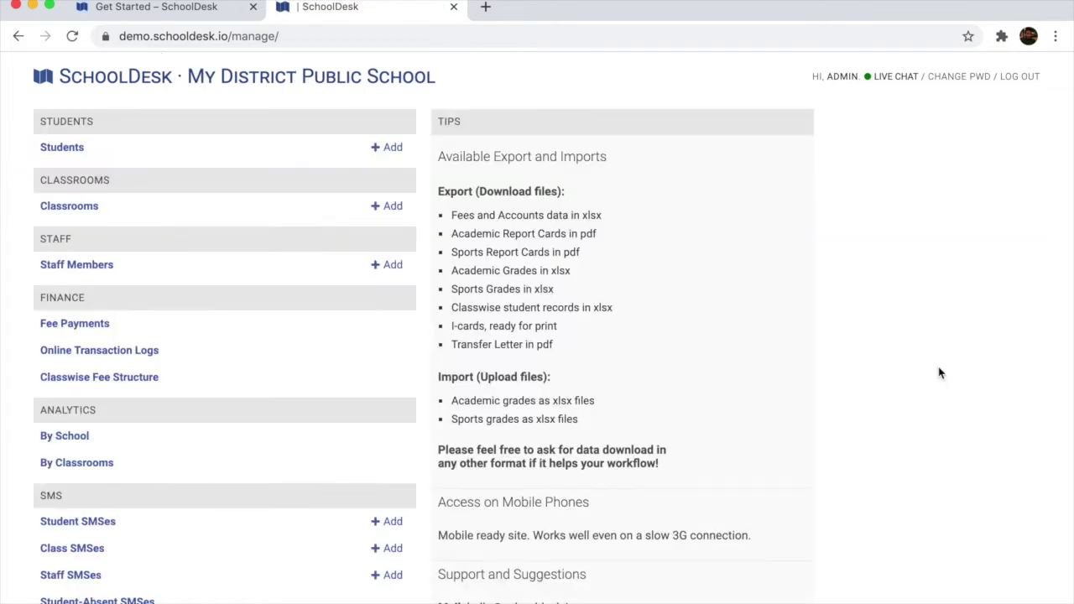
# Start a new student, entering the student's name and choosing classroom 1A
pyautogui.scroll(-2, 940, 374)
pyautogui.scroll(2, 940, 374)
pyautogui.click(391, 149)
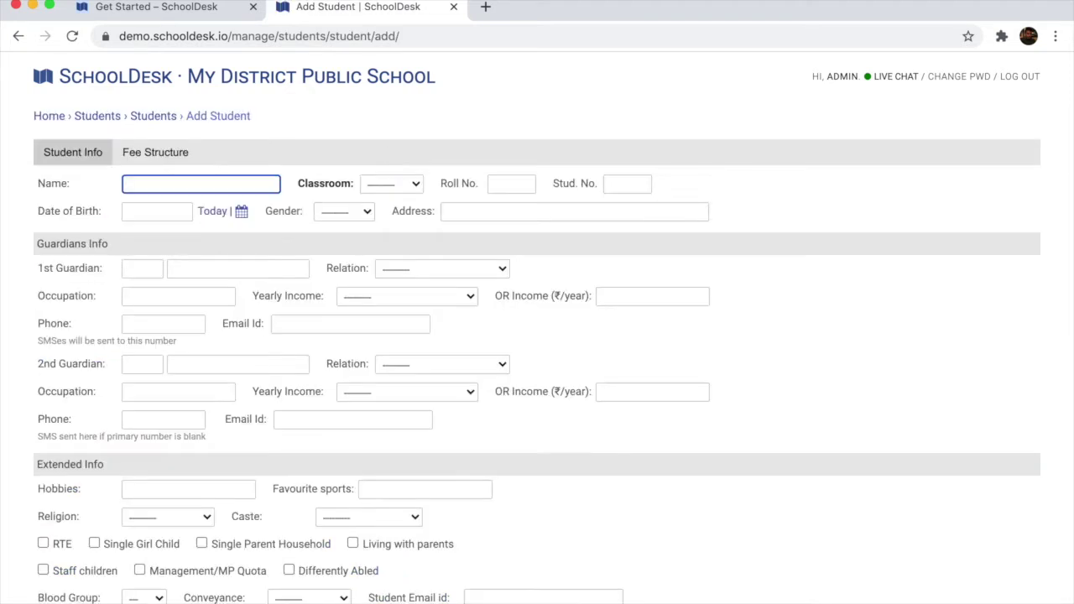
pyautogui.write('Sumit')
pyautogui.press('Tab')
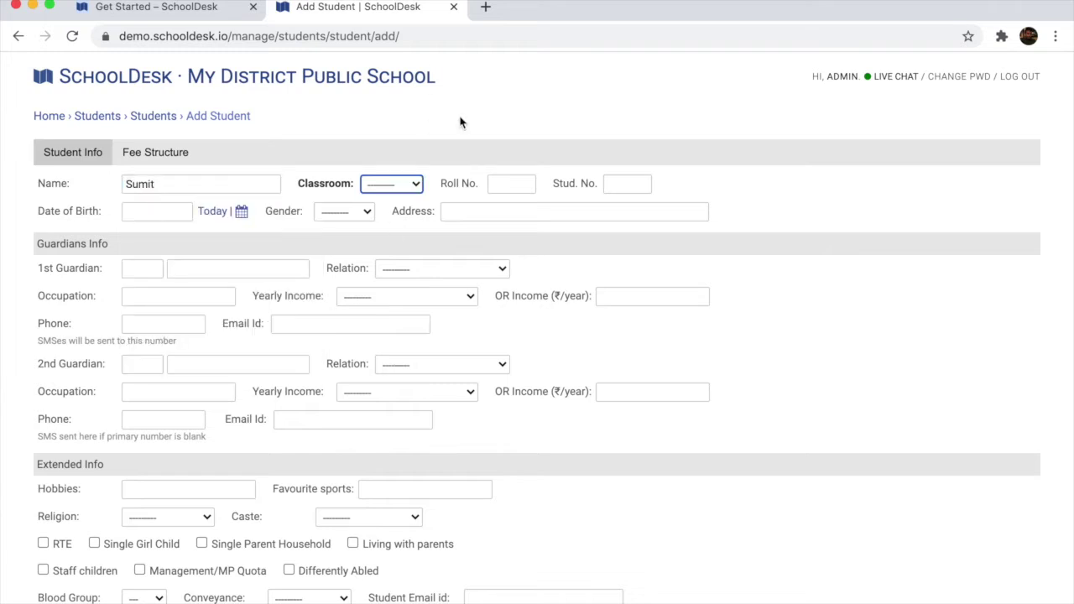
pyautogui.click(410, 184)
pyautogui.moveTo(399, 197); pyautogui.dragTo(377, 199)
# Give the student roll number 20 and a student number, then save the record
pyautogui.click(493, 185)
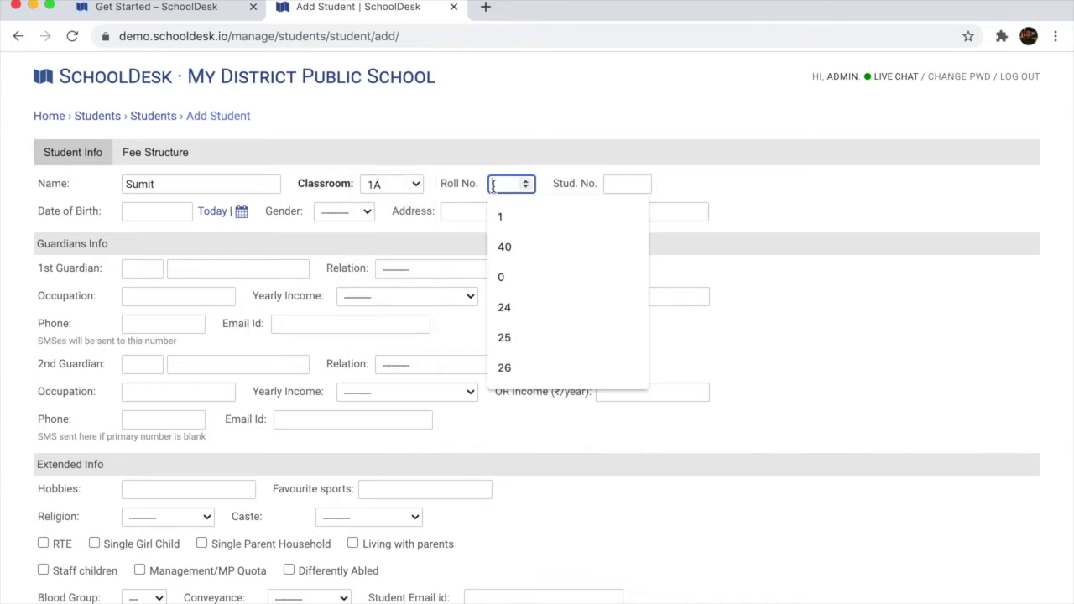
pyautogui.write('20')
pyautogui.press('Tab')
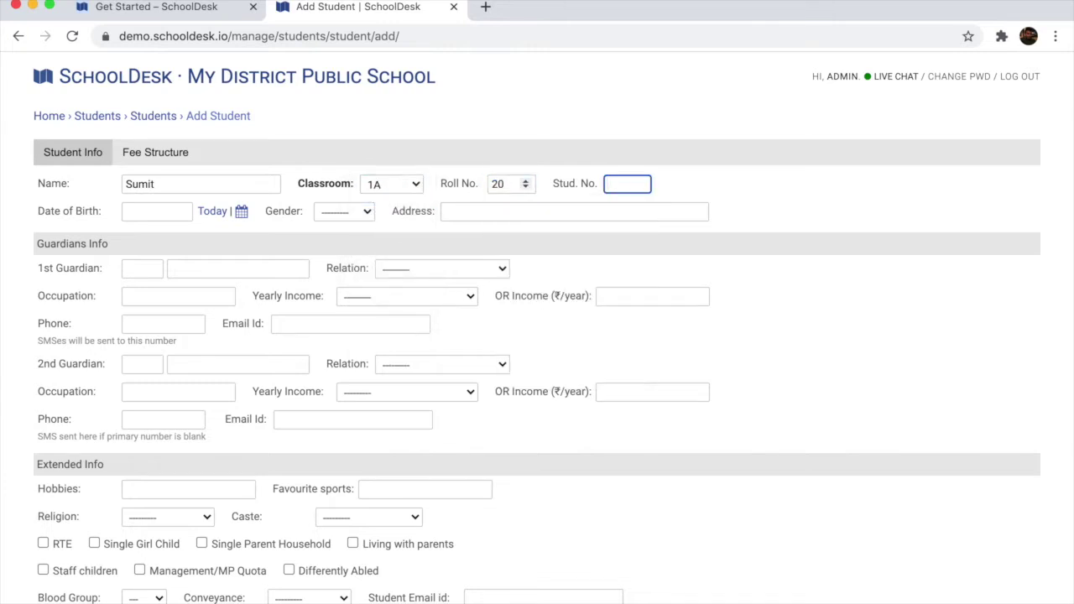
pyautogui.write('123456')
pyautogui.press('Tab')
pyautogui.scroll(-3, 1005, 554)
pyautogui.click(1005, 568)
pyautogui.click(1004, 568)
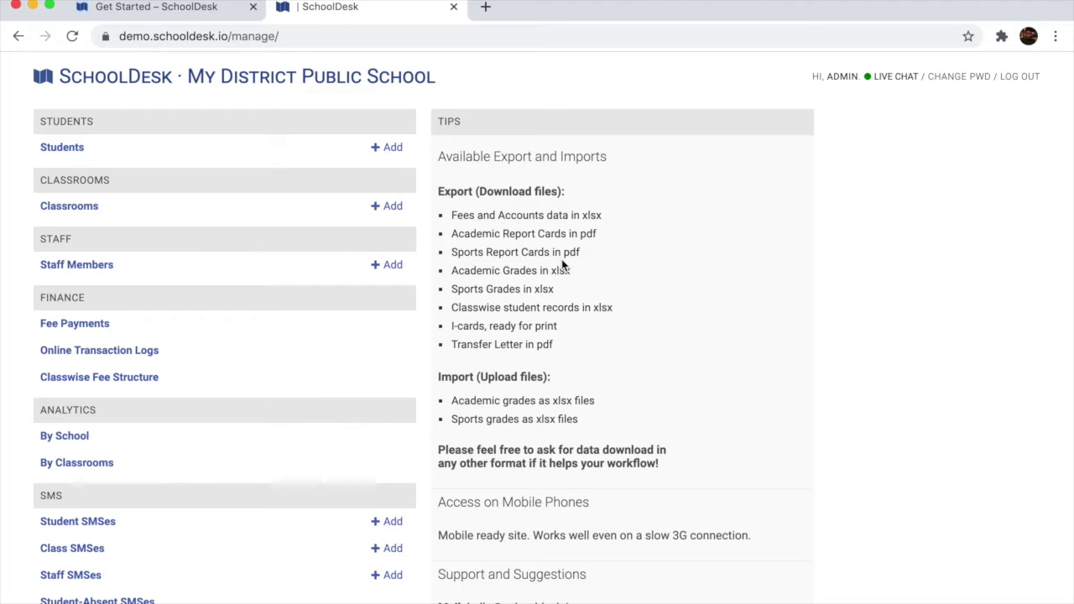
# Open the student list and filter it by classroom 1 A to show its 16 students
pyautogui.click(64, 151)
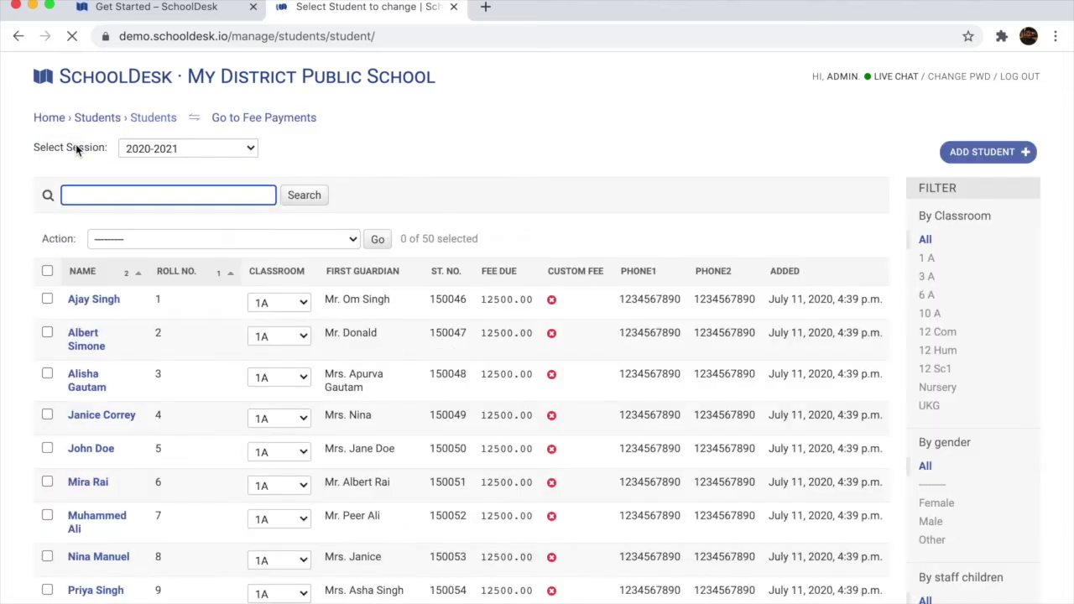
pyautogui.click(498, 146)
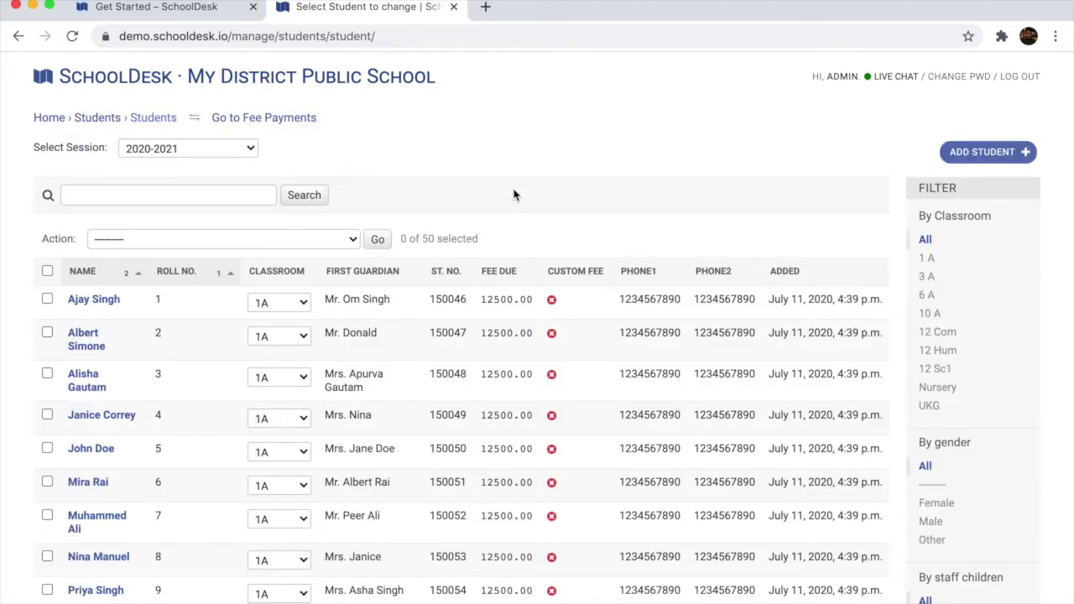
pyautogui.scroll(-5, 515, 195)
pyautogui.scroll(5, 515, 195)
pyautogui.scroll(-5, 597, 211)
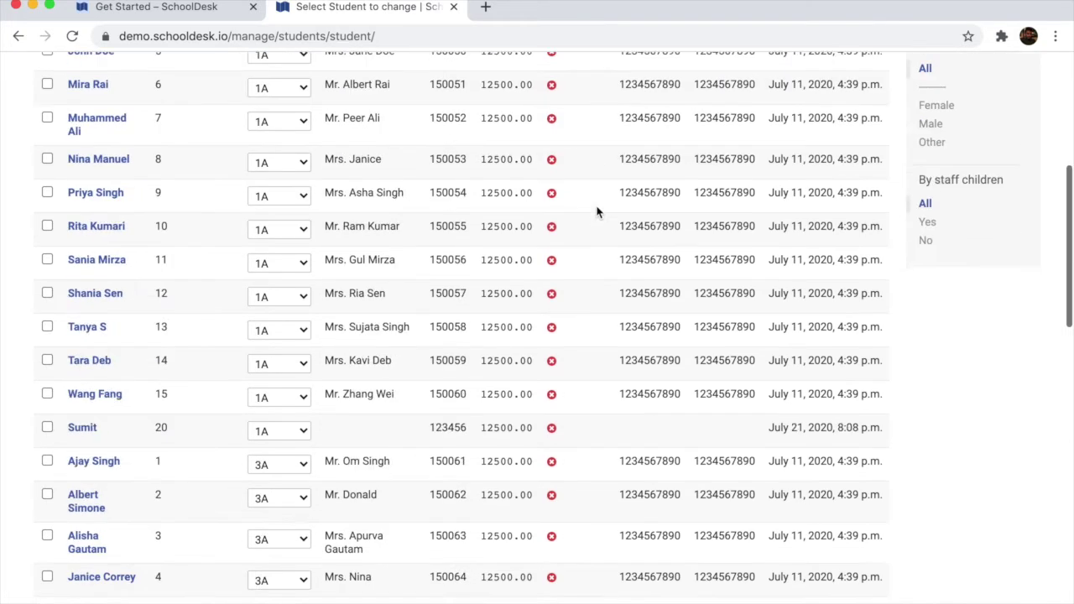
pyautogui.scroll(5, 597, 211)
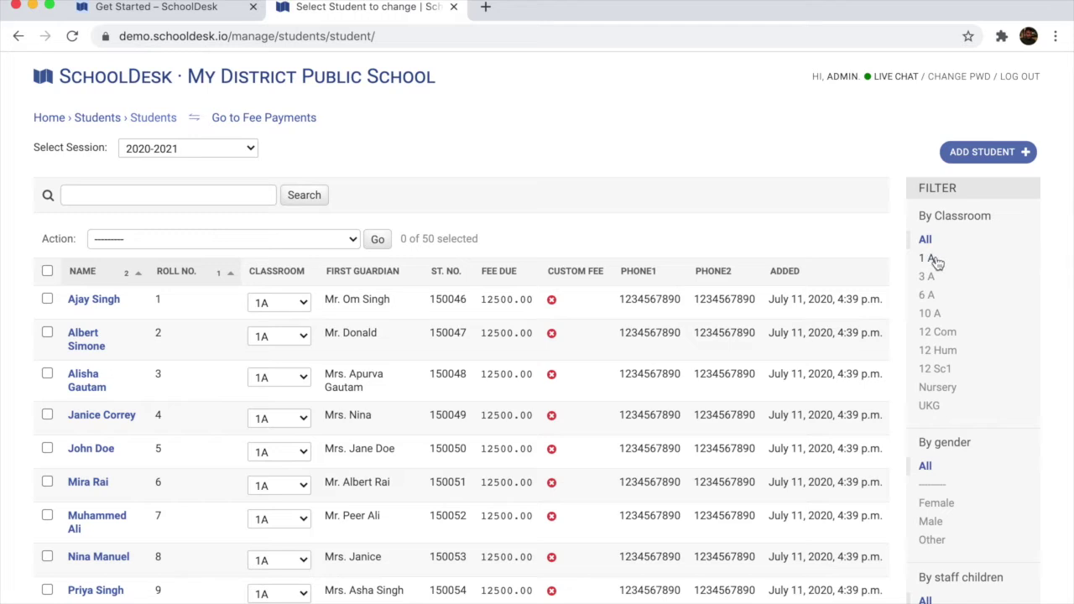
pyautogui.click(927, 259)
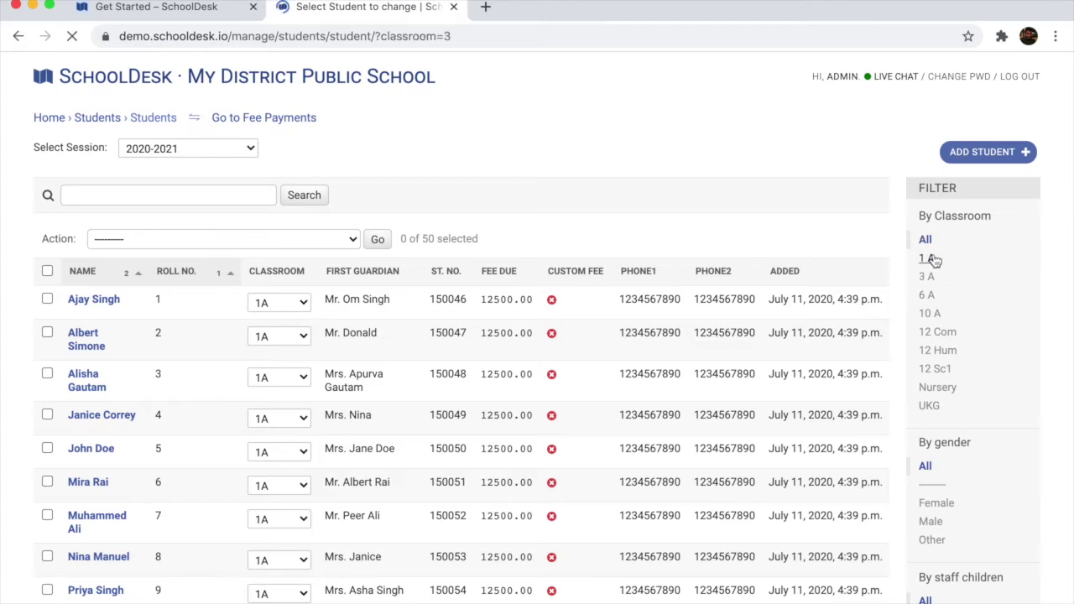
pyautogui.scroll(-2, 617, 132)
pyautogui.scroll(-1, 617, 132)
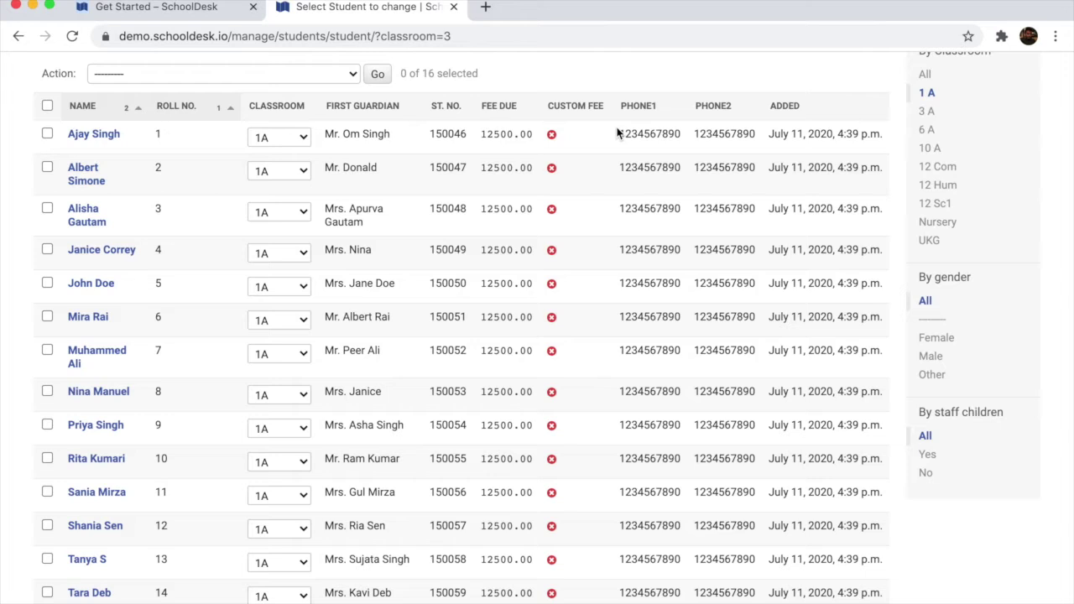
pyautogui.scroll(-1, 617, 132)
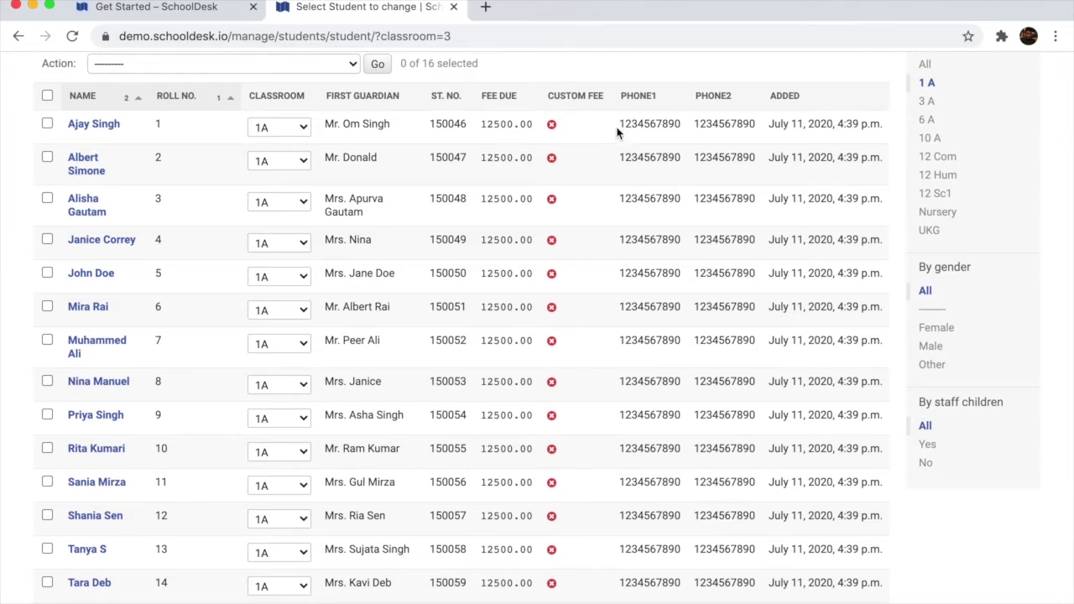
pyautogui.scroll(2, 617, 132)
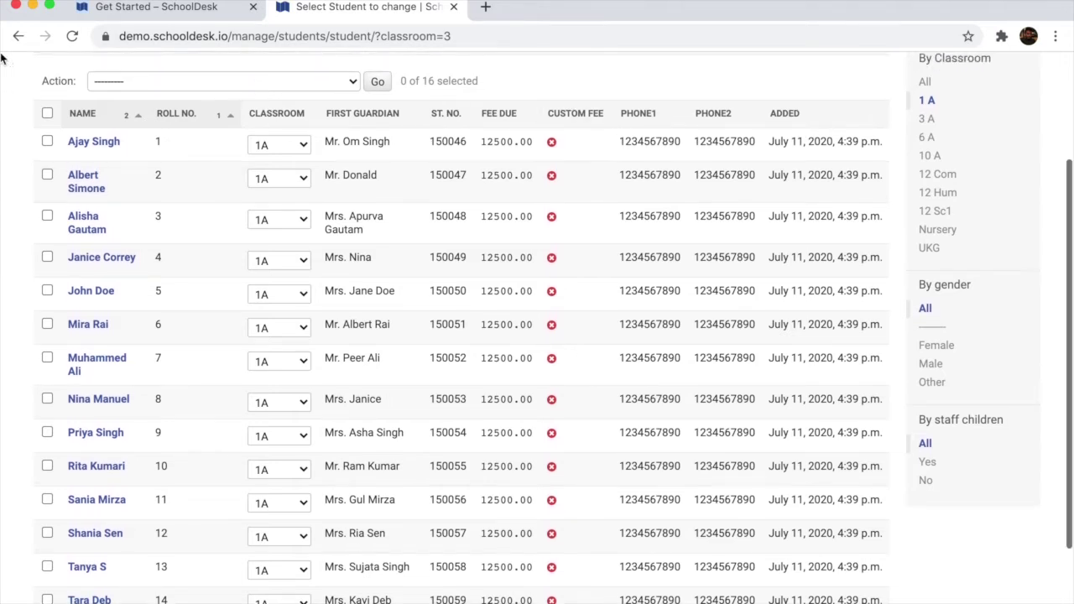
# Export all 16 class 1 A students as Student List - Basic (XLSX) to 1A.xlsx on the Desktop and open it
pyautogui.click(48, 113)
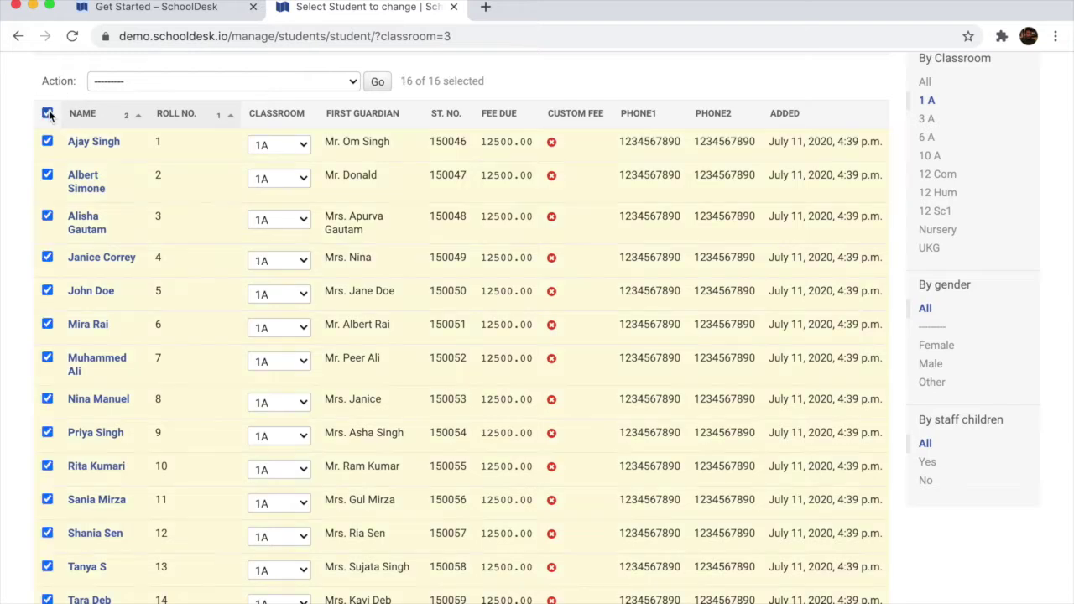
pyautogui.click(275, 82)
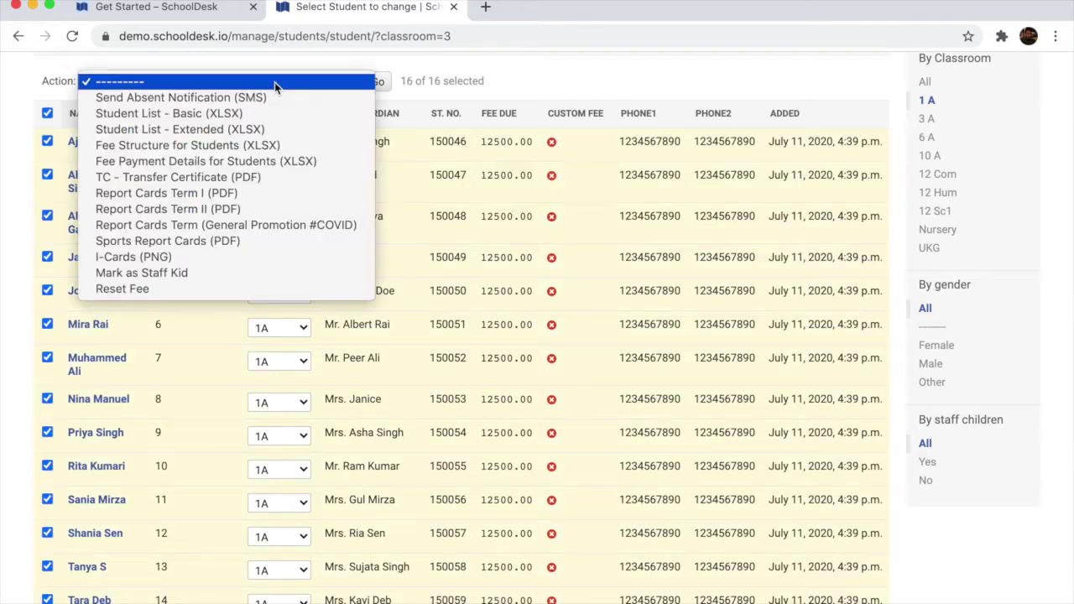
pyautogui.click(208, 116)
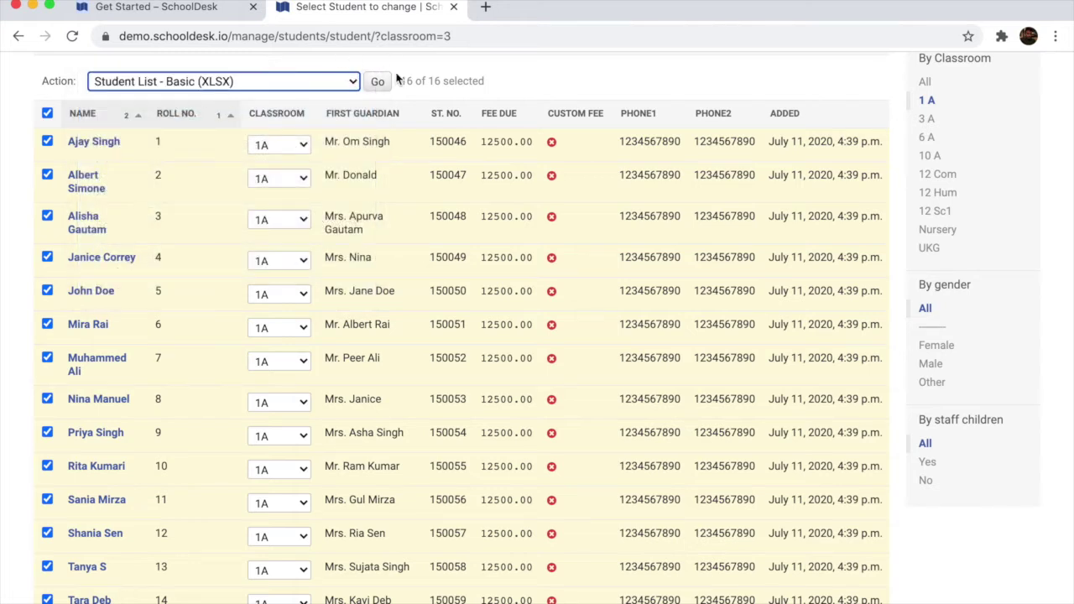
pyautogui.click(378, 84)
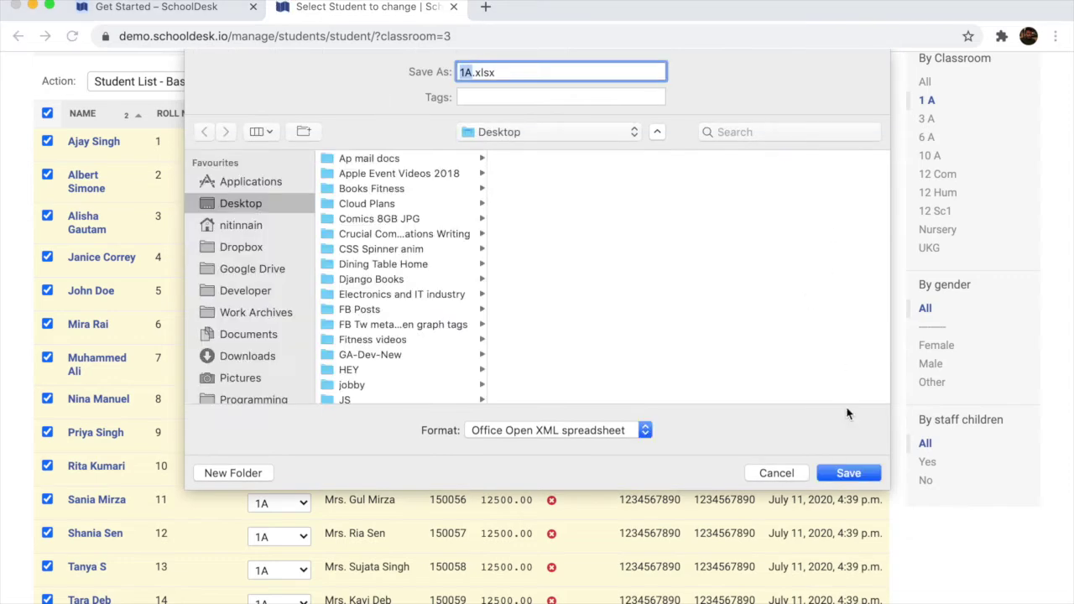
pyautogui.click(849, 474)
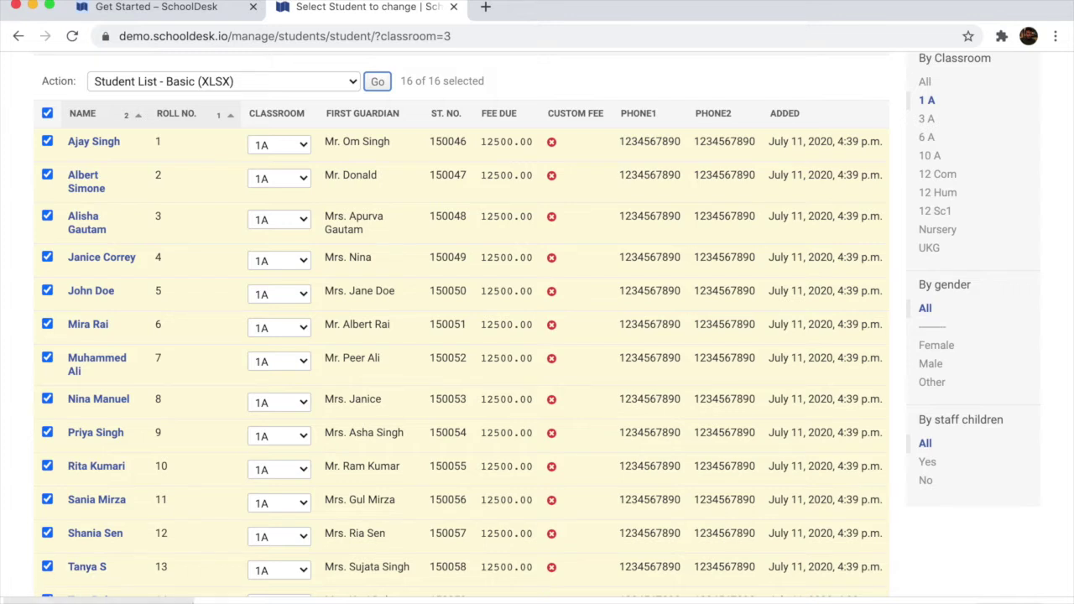
pyautogui.click(67, 601)
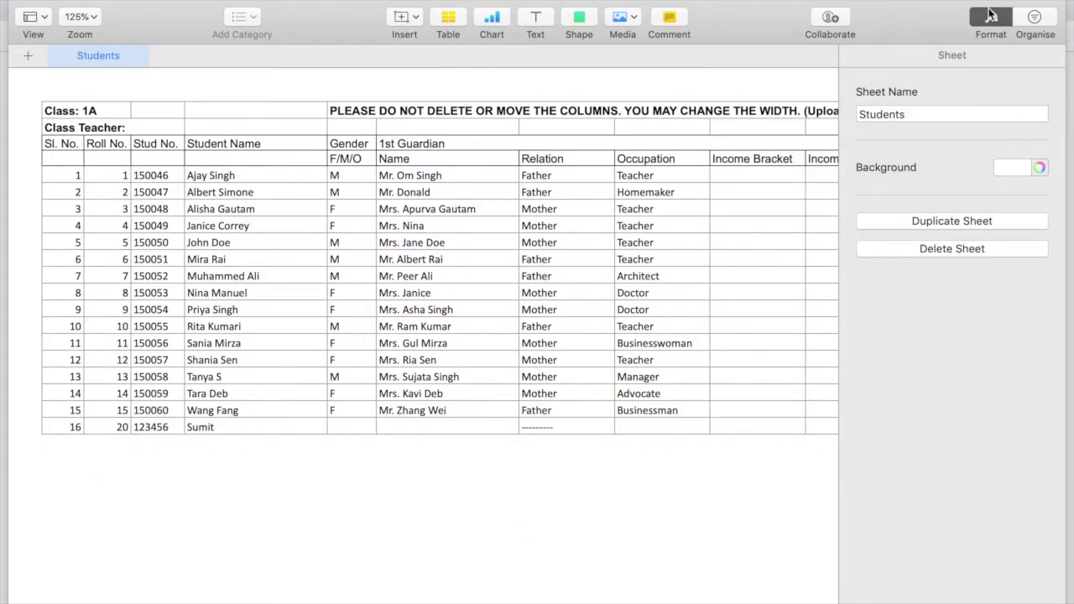
# Hide the Format sidebar and scroll across 1A.xlsx's guardian and contact columns in Numbers
pyautogui.click(991, 15)
pyautogui.hscroll(10, 308, 285)
pyautogui.hscroll(10, 307, 285)
pyautogui.hscroll(-20, 307, 285)
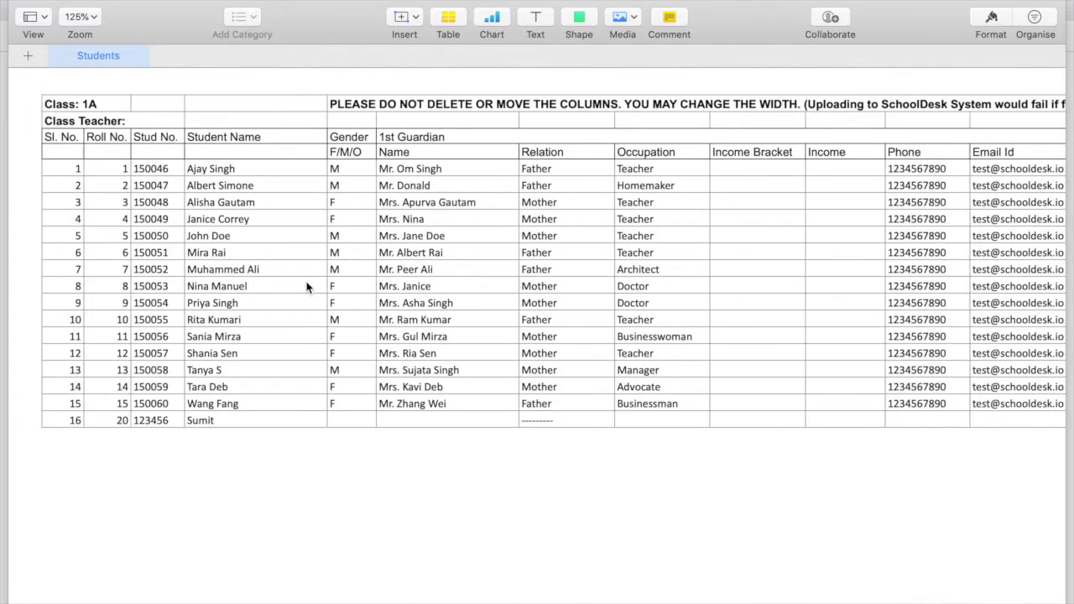
pyautogui.hscroll(10, 308, 286)
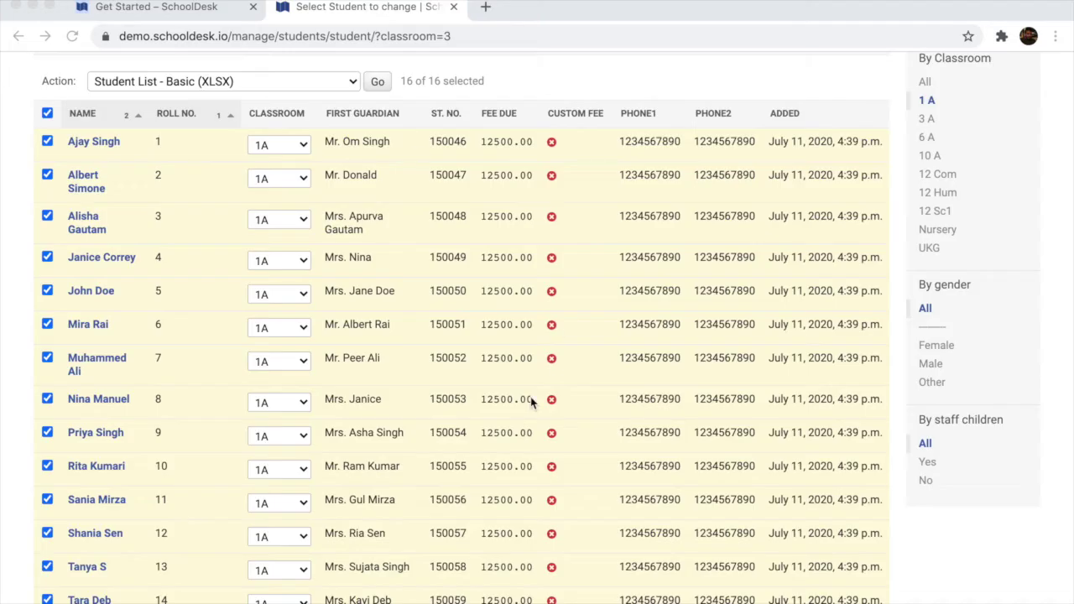
# Select only the first six class 1 A students and choose Report Cards Term I (PDF) as the action
pyautogui.scroll(3, 509, 431)
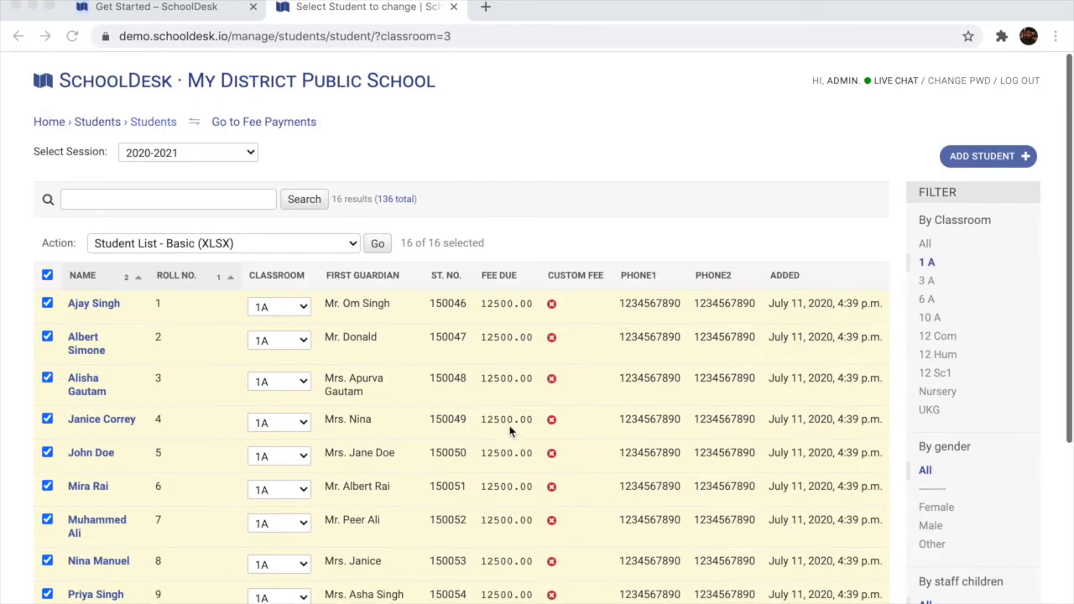
pyautogui.click(523, 181)
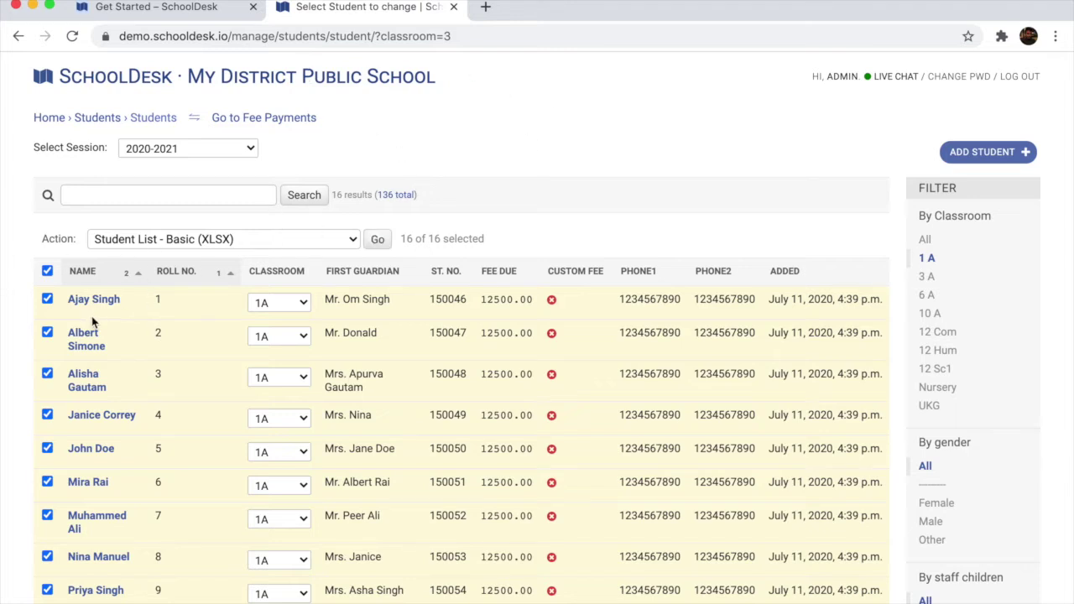
pyautogui.click(47, 270)
pyautogui.click(47, 298)
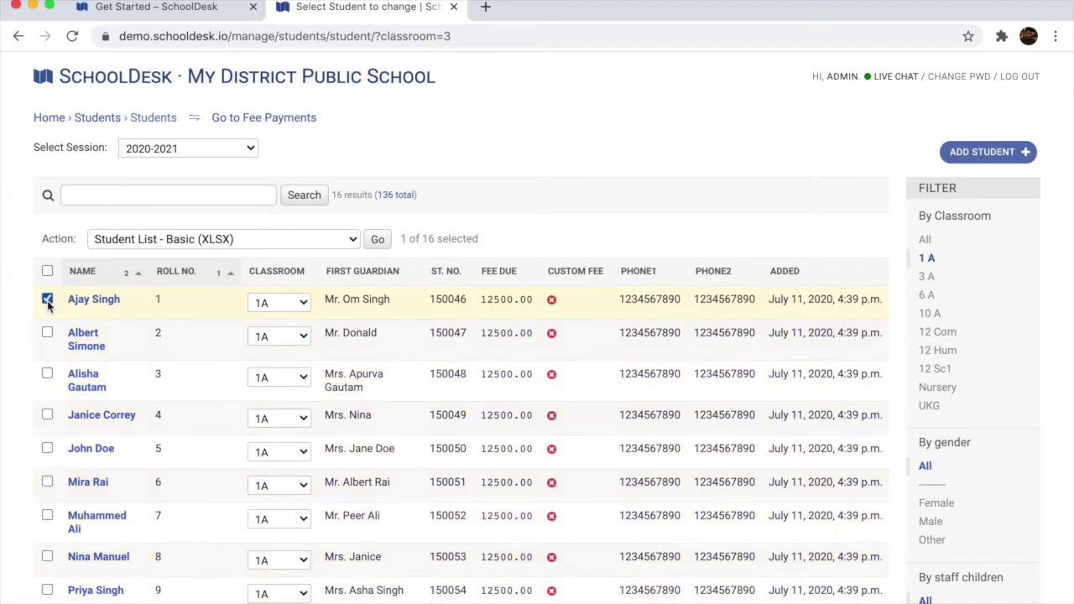
pyautogui.keyDown('shift'); pyautogui.click(47, 482); pyautogui.keyUp('shift')
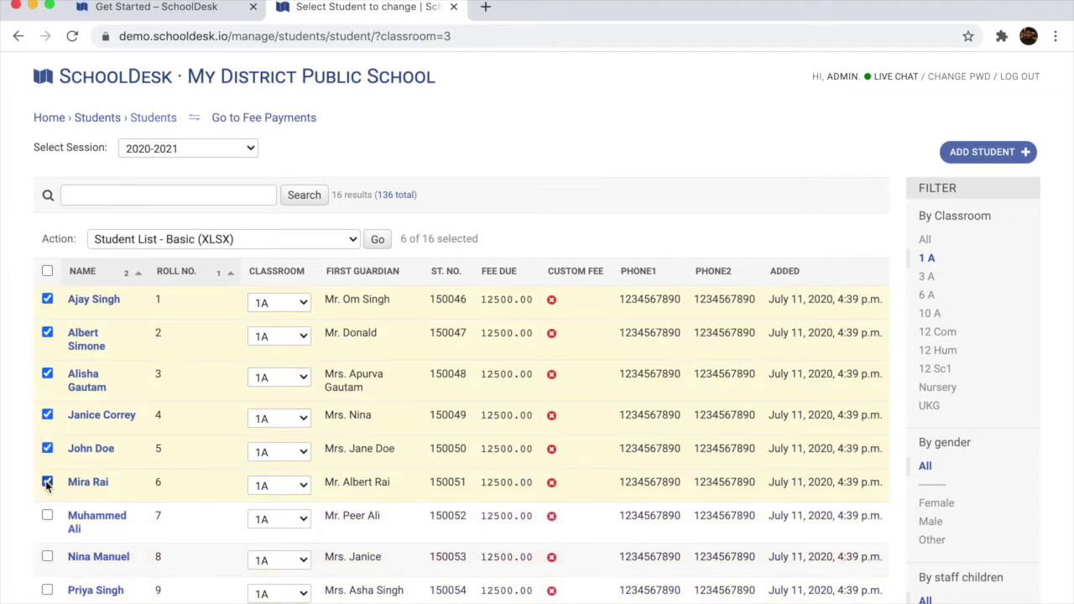
pyautogui.click(306, 239)
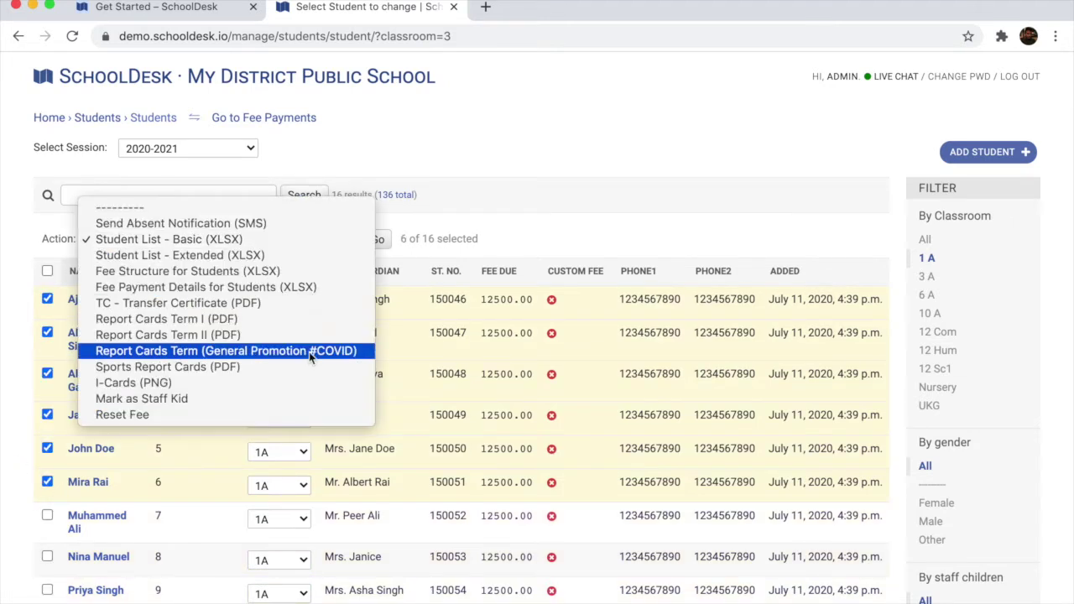
pyautogui.click(297, 319)
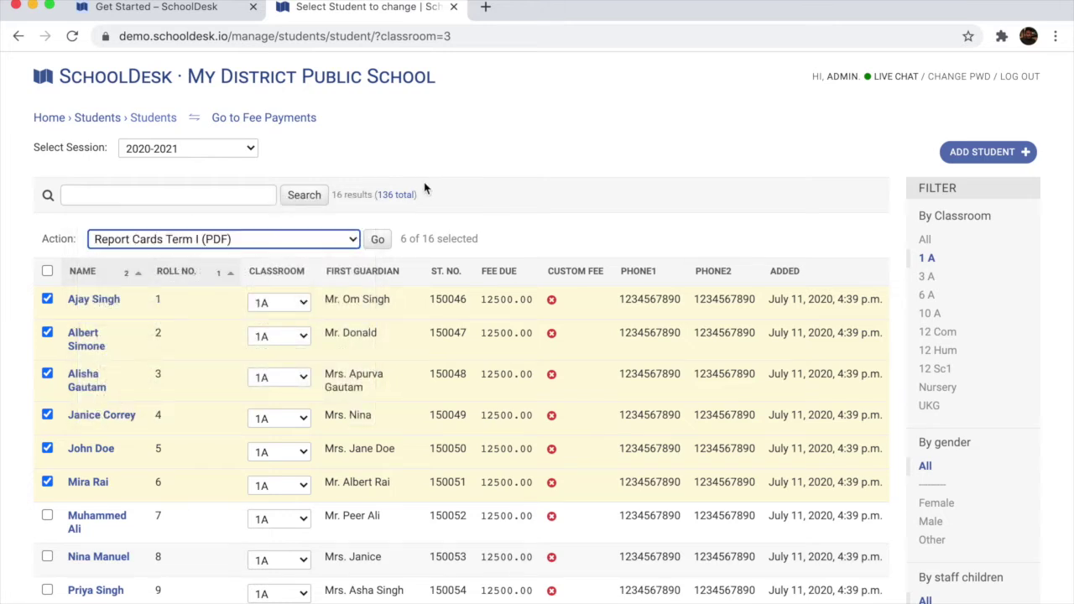
# Generate the Term I report-card PDF, scroll through it in Preview, and close it
pyautogui.click(377, 240)
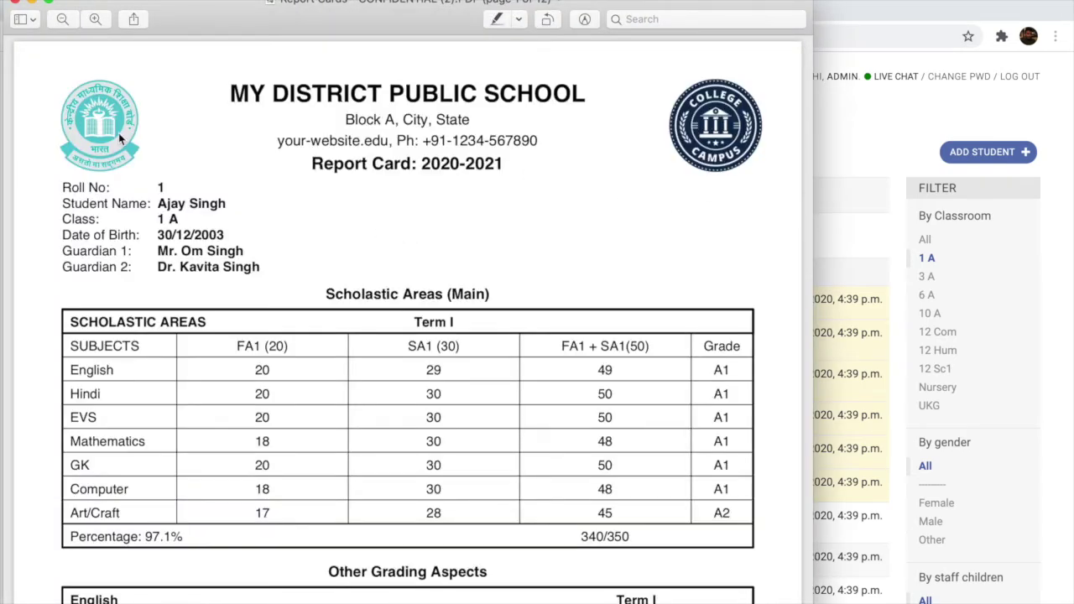
pyautogui.scroll(-2, 453, 245)
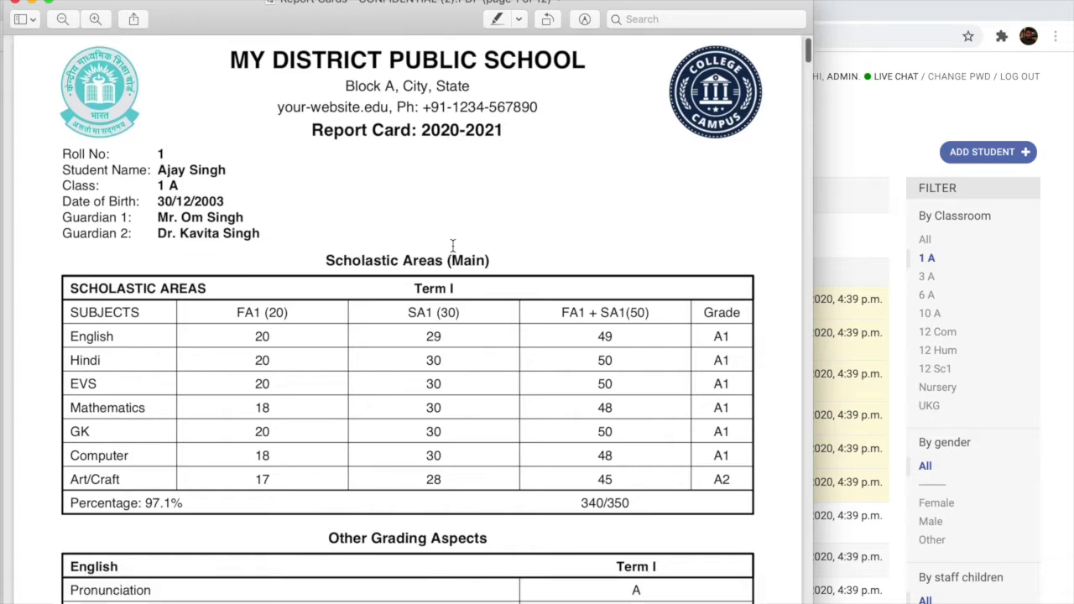
pyautogui.scroll(-15, 453, 245)
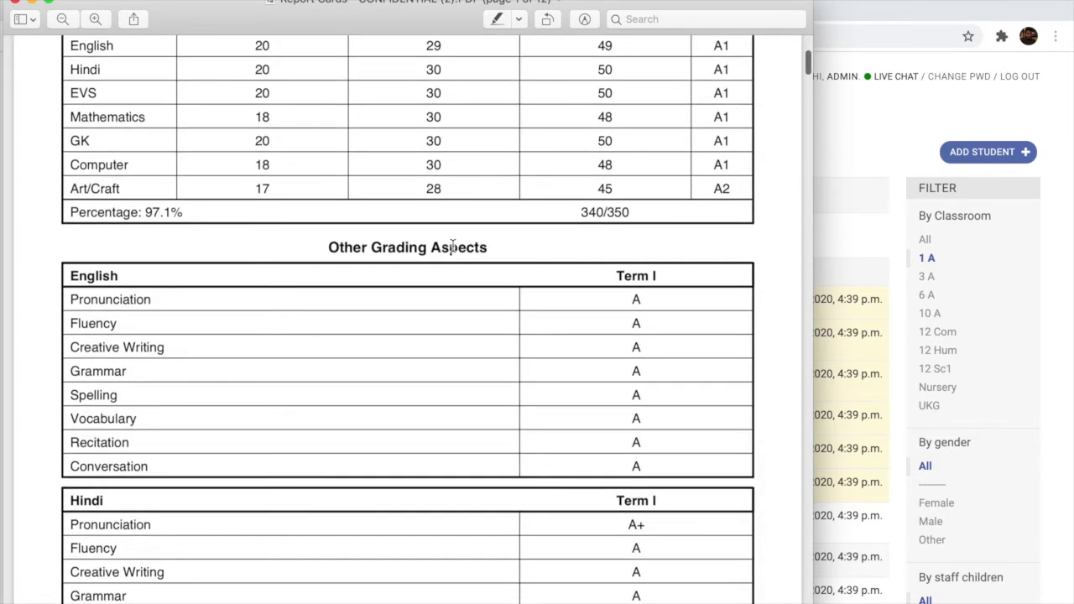
pyautogui.scroll(-20, 452, 245)
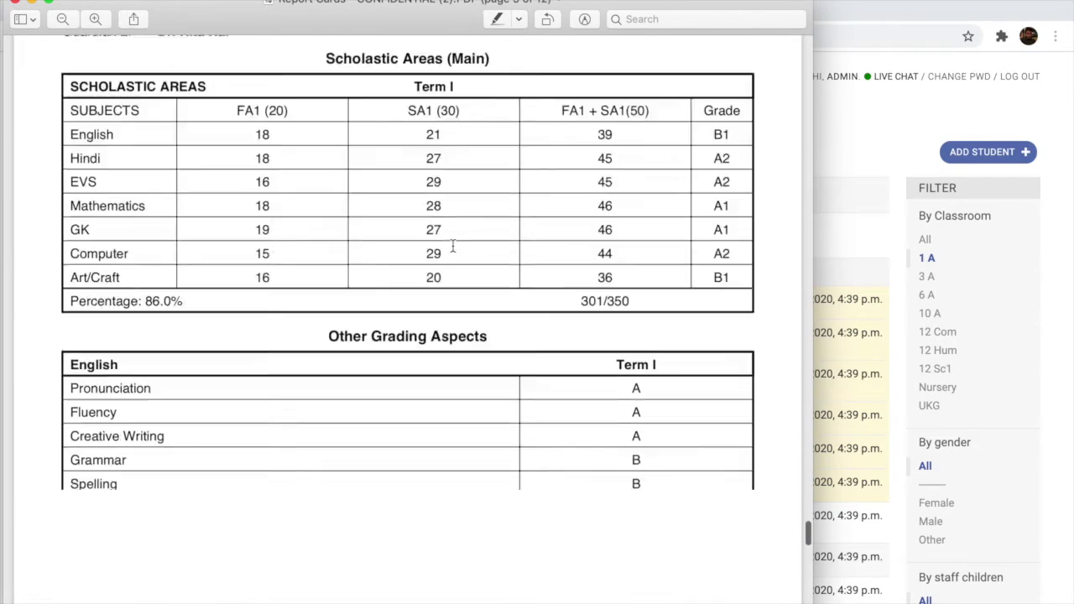
pyautogui.scroll(20, 453, 245)
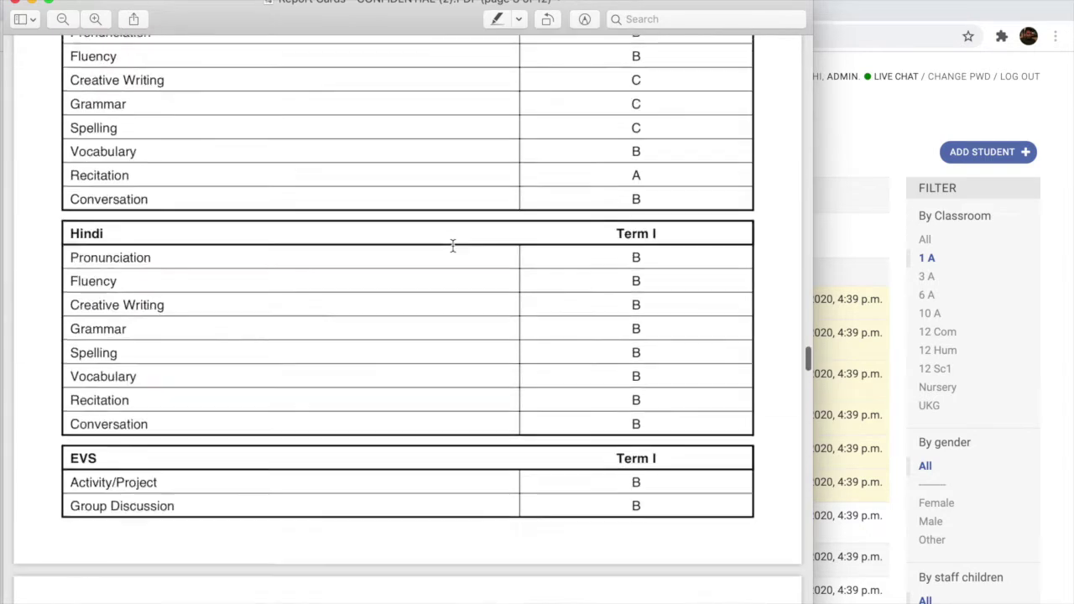
pyautogui.scroll(10, 453, 246)
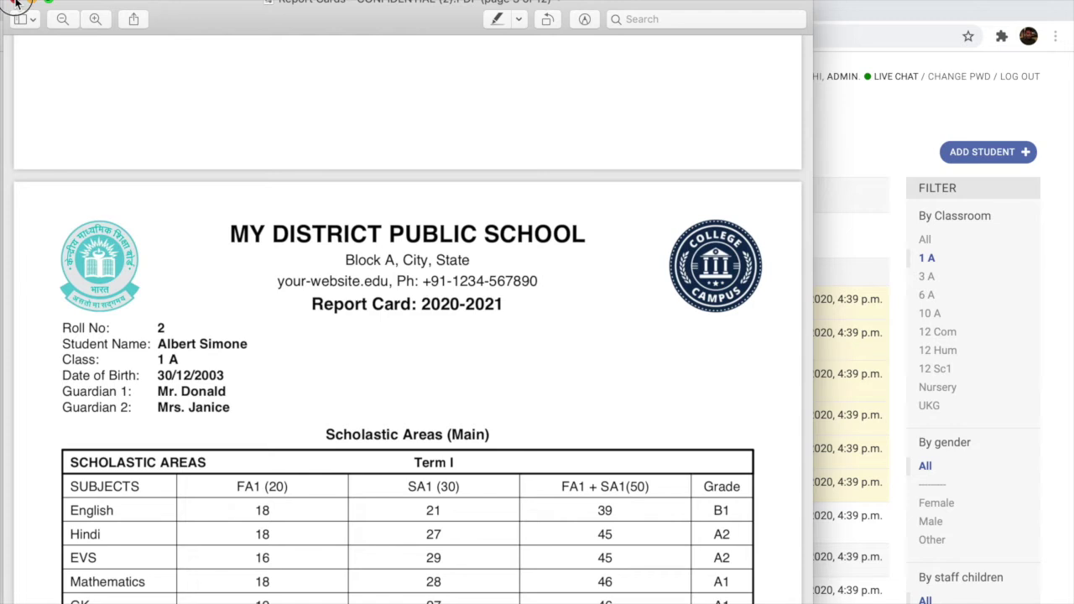
pyautogui.click(15, 4)
pyautogui.click(47, 298)
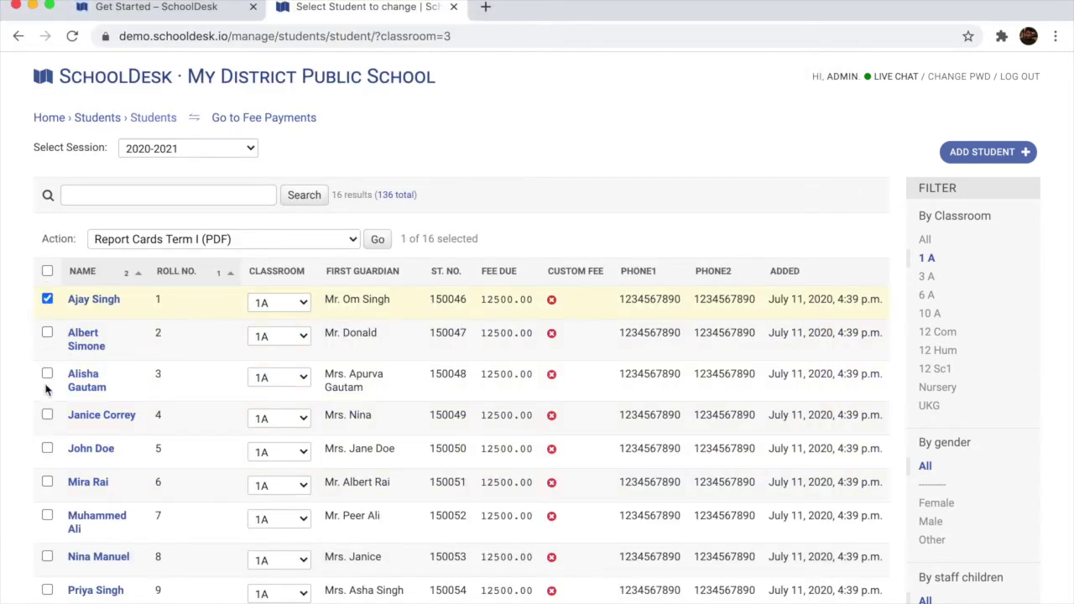
# Select the first ten class 1 A students and export I-Cards (PNG) as ICard.png on the Desktop
pyautogui.keyDown('shift'); pyautogui.click(47, 516); pyautogui.keyUp('shift')
pyautogui.scroll(-2, 47, 514)
pyautogui.keyDown('shift'); pyautogui.click(47, 518); pyautogui.keyUp('shift')
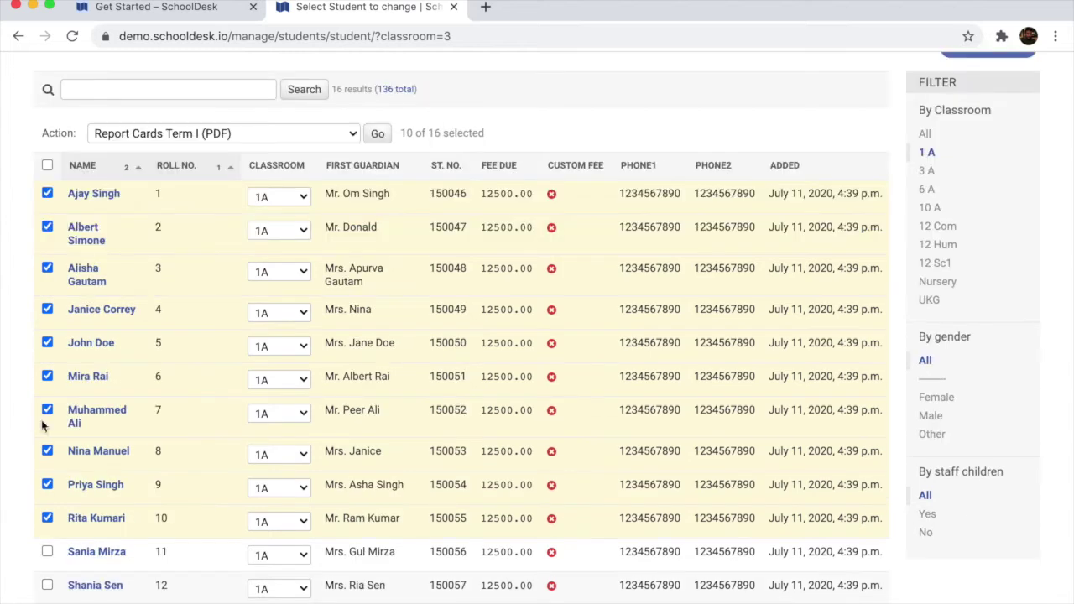
pyautogui.scroll(2, 329, 189)
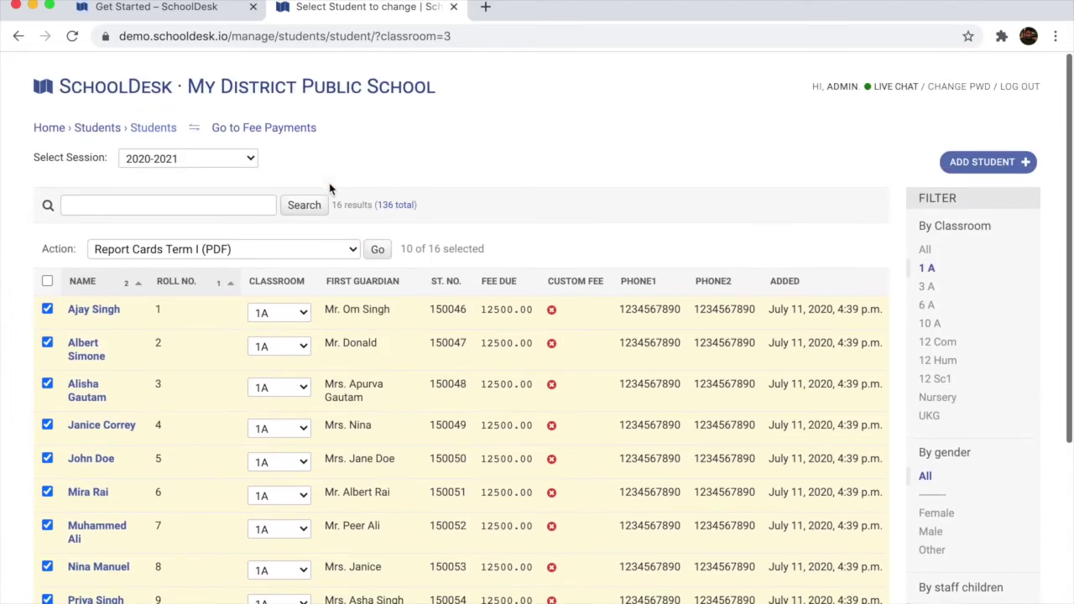
pyautogui.scroll(-1, 334, 218)
pyautogui.click(339, 241)
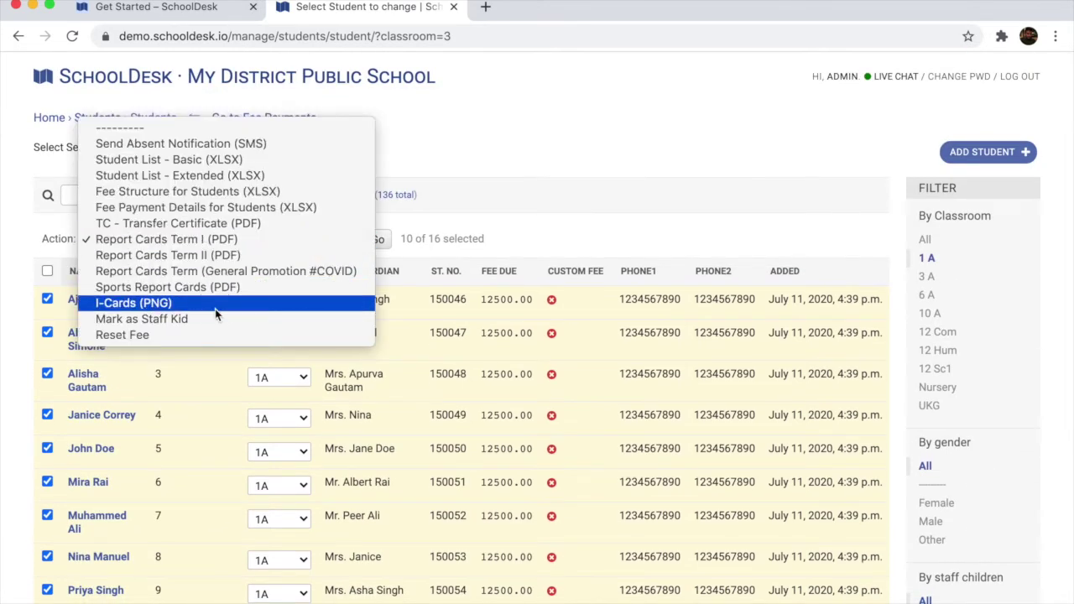
pyautogui.click(216, 304)
pyautogui.click(378, 241)
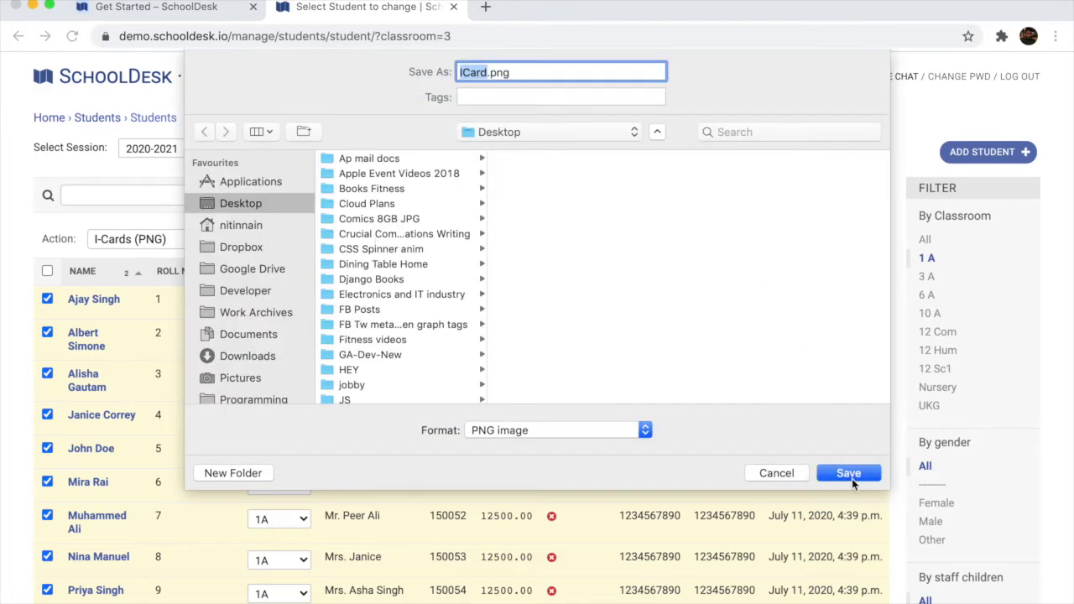
pyautogui.click(851, 475)
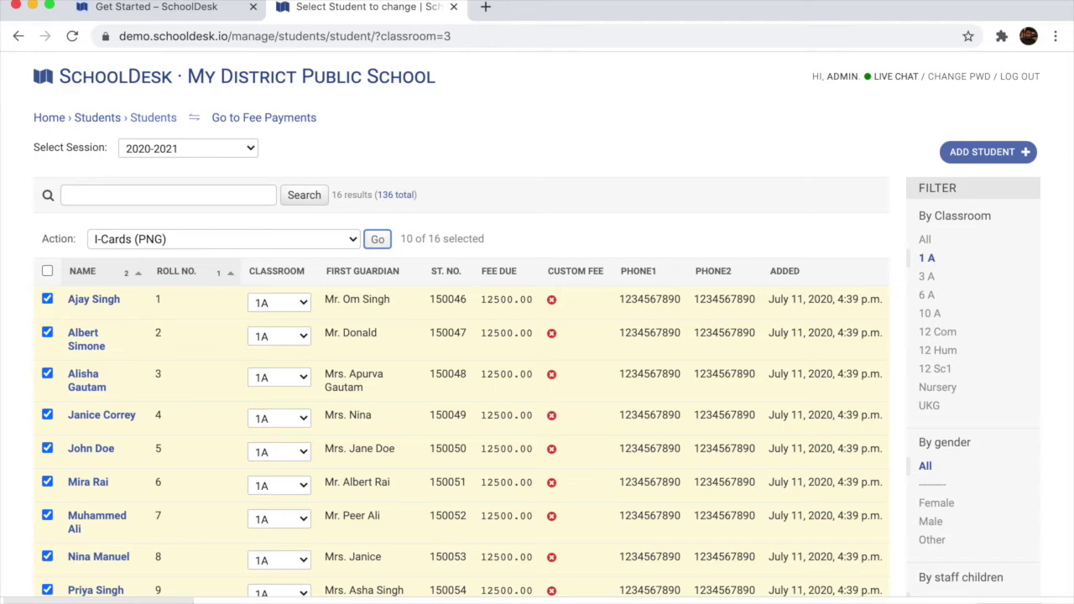
# Open ICard.png in Preview to view the ten ID cards, then close it
pyautogui.click(90, 601)
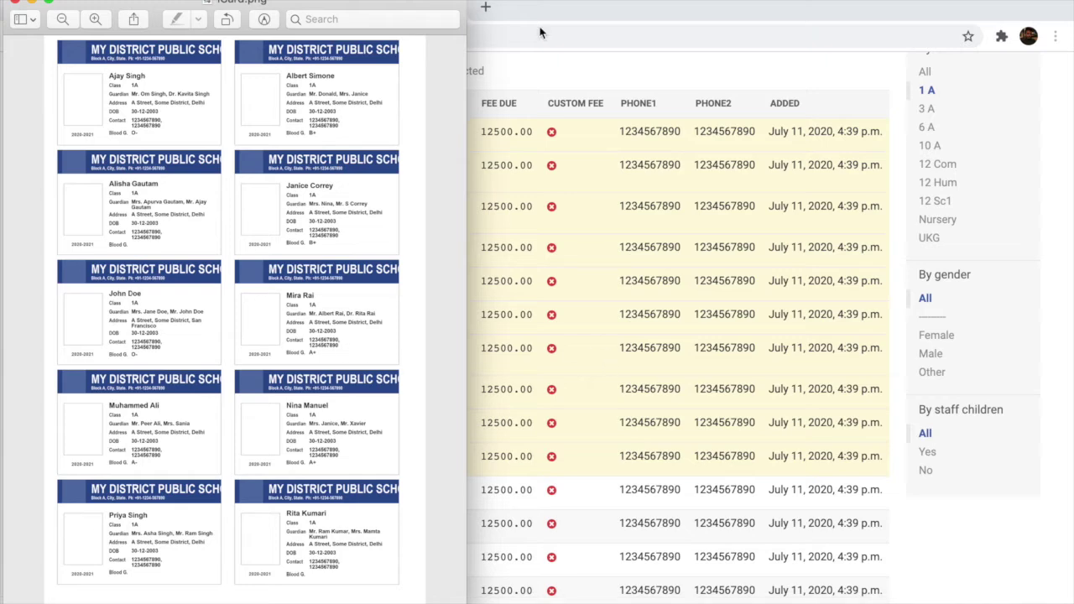
pyautogui.click(15, 5)
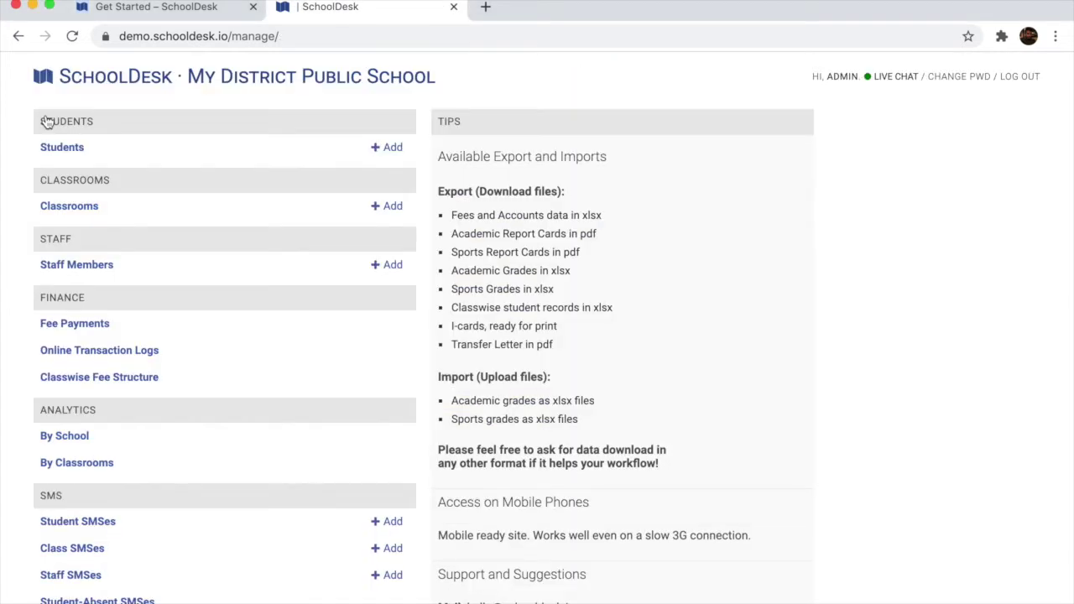
# Open the 2020-2021 classrooms list, view class 1A's details, then return to the list
pyautogui.click(69, 207)
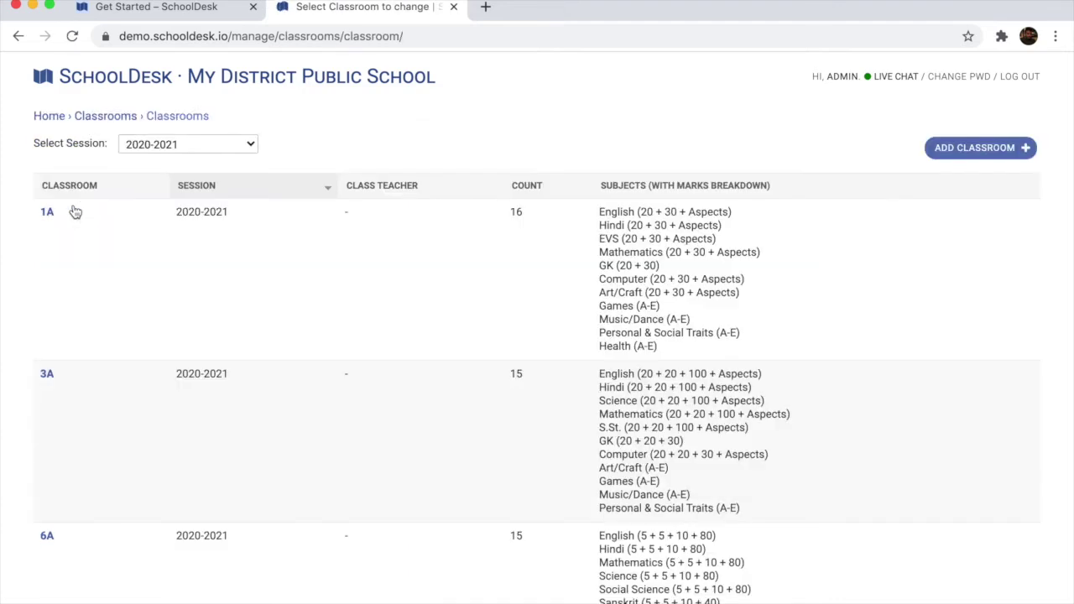
pyautogui.scroll(-10, 587, 394)
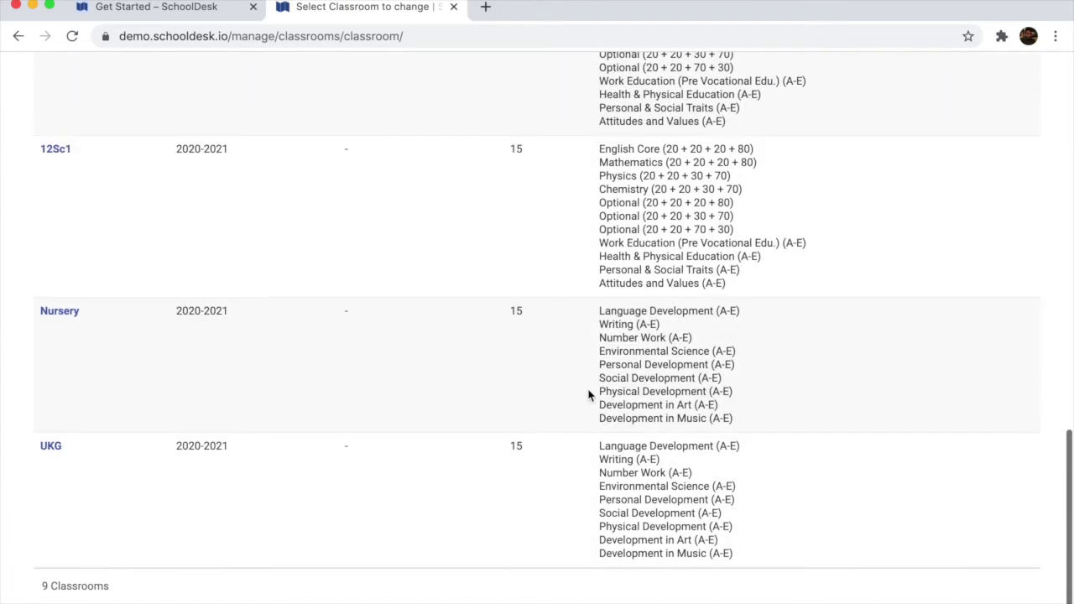
pyautogui.scroll(3, 588, 395)
pyautogui.scroll(10, 588, 395)
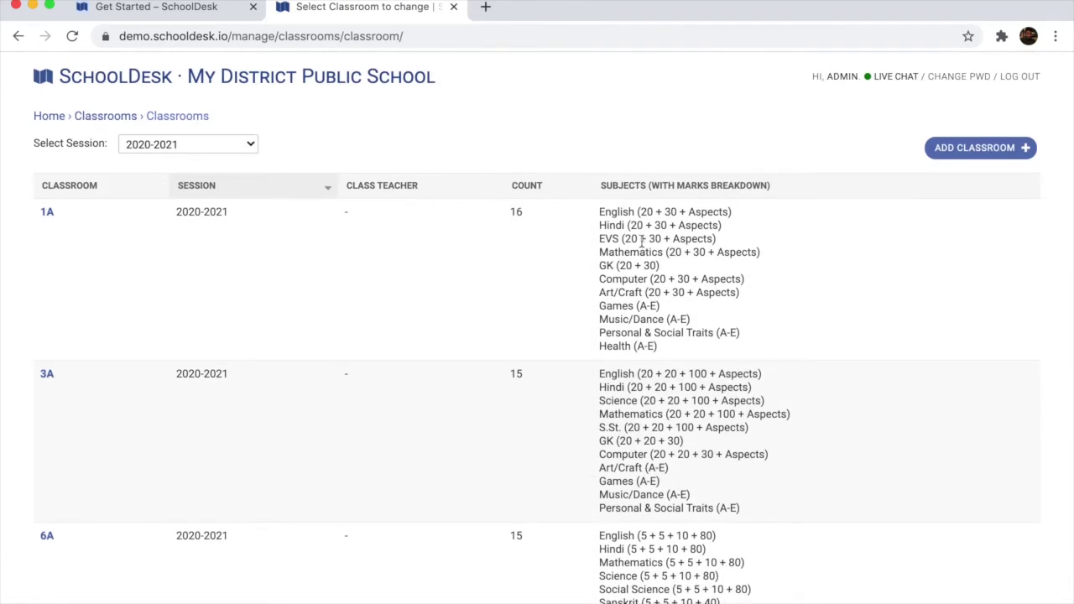
pyautogui.click(47, 212)
pyautogui.scroll(3, 313, 254)
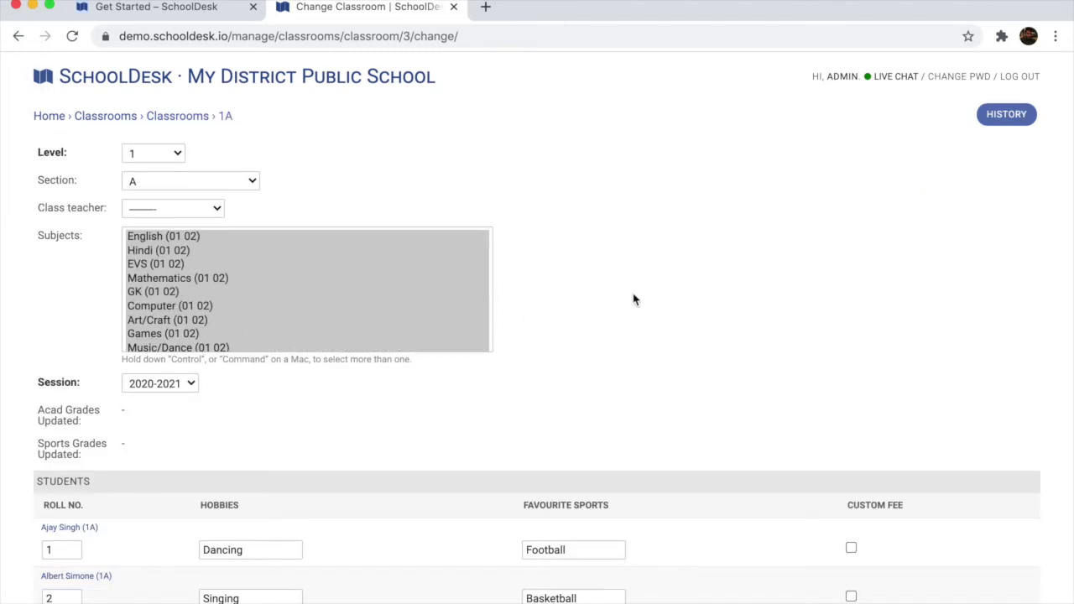
pyautogui.click(177, 116)
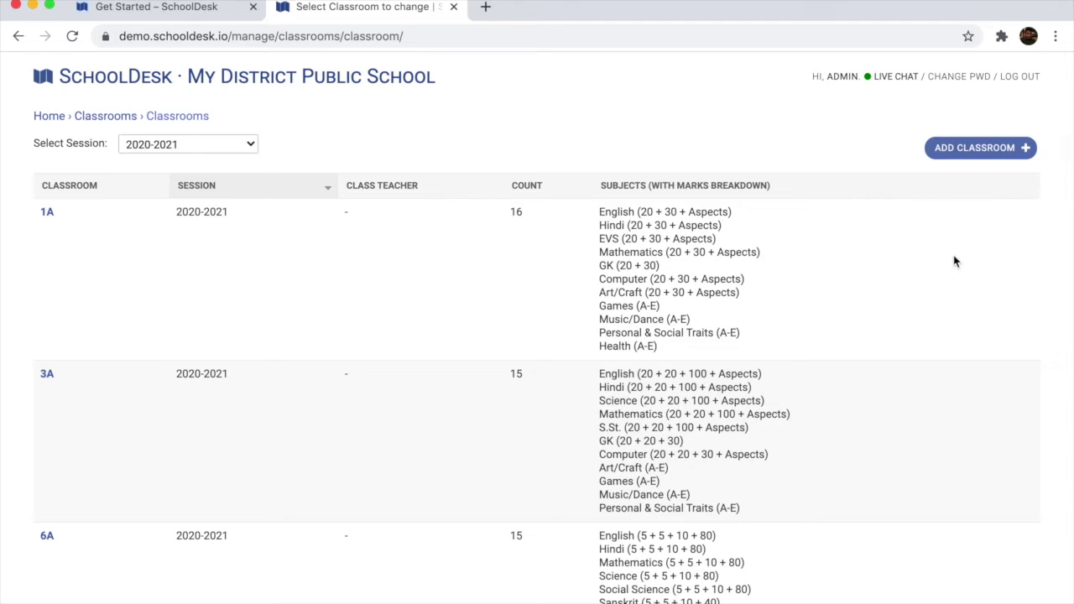
pyautogui.scroll(-1, 954, 262)
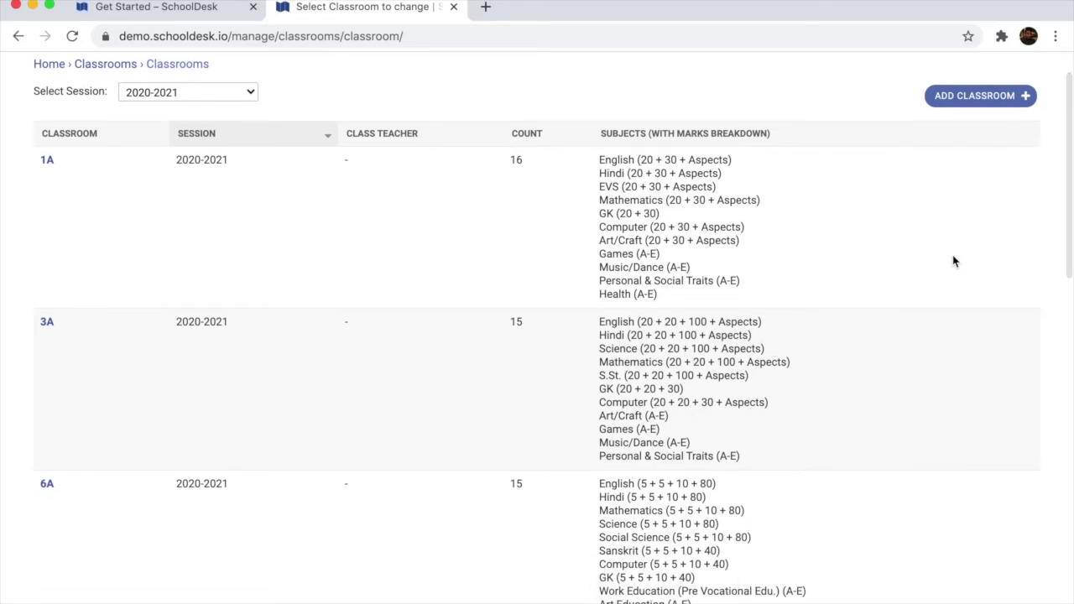
pyautogui.scroll(1, 954, 262)
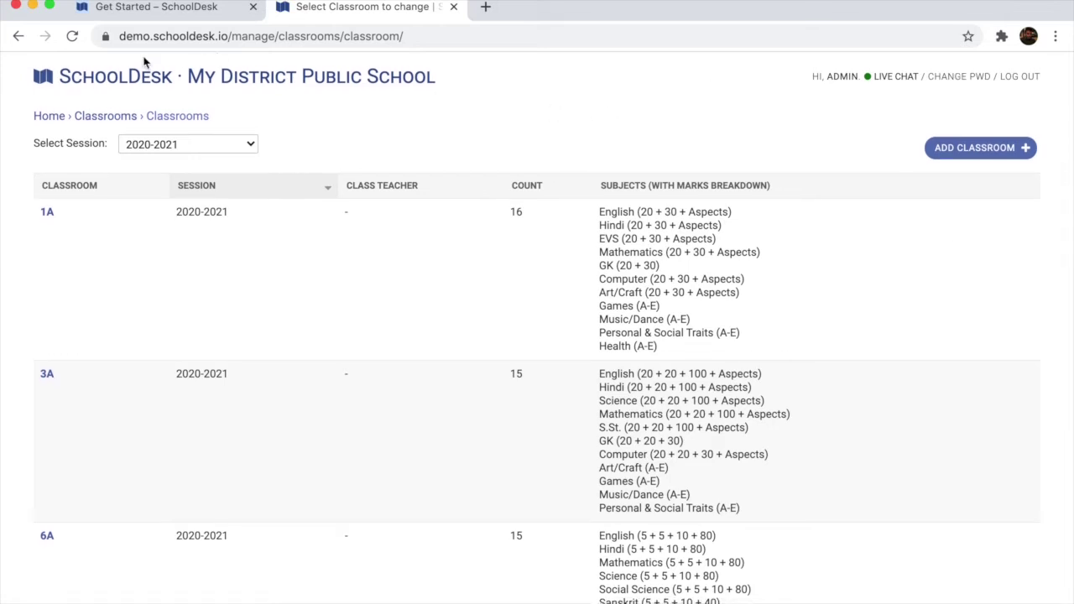
pyautogui.click(43, 124)
# Open Staff Members and review the Teacher1 Demo staff record
pyautogui.scroll(-1, 210, 209)
pyautogui.click(73, 226)
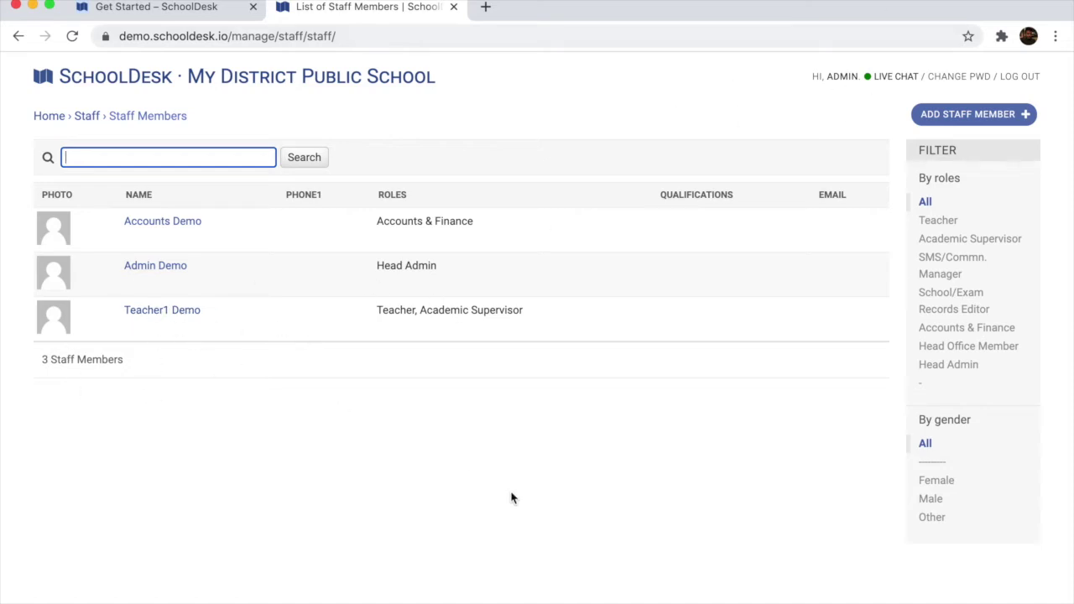
pyautogui.click(149, 311)
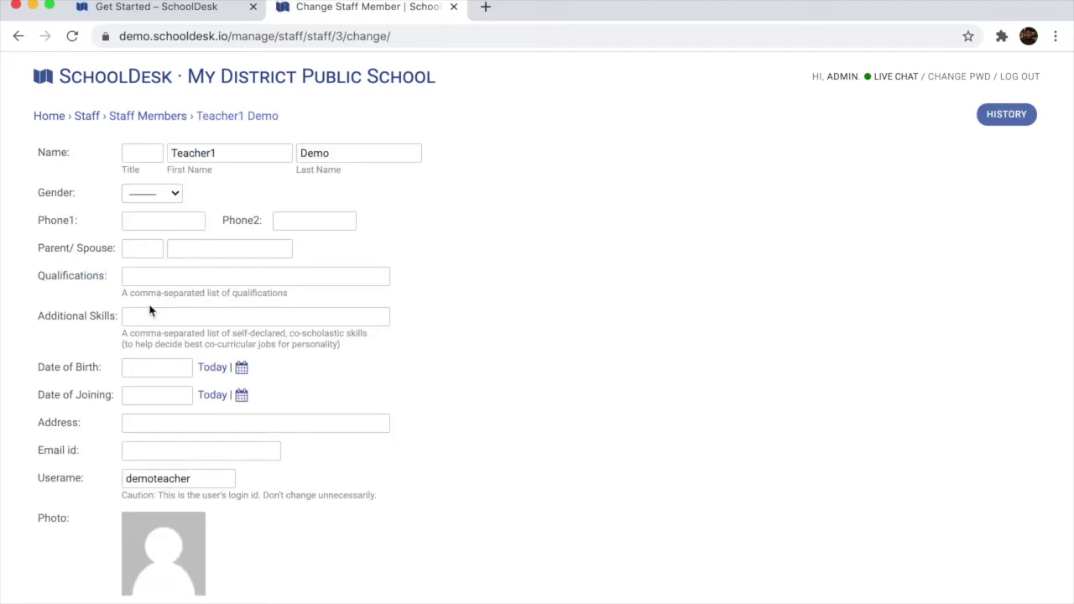
pyautogui.scroll(-3, 578, 266)
pyautogui.scroll(3, 623, 319)
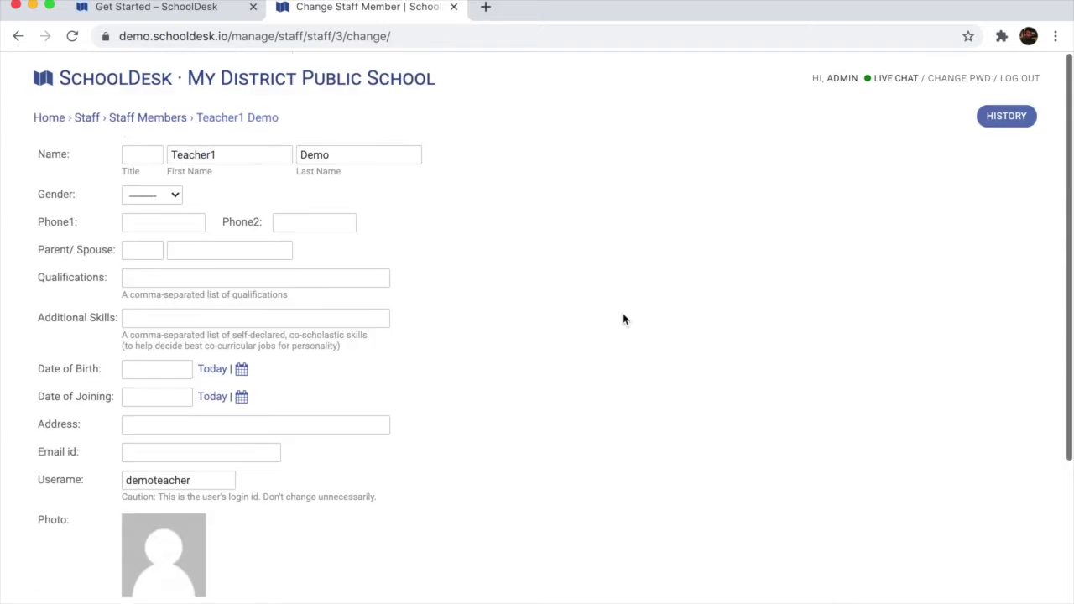
pyautogui.scroll(-5, 623, 319)
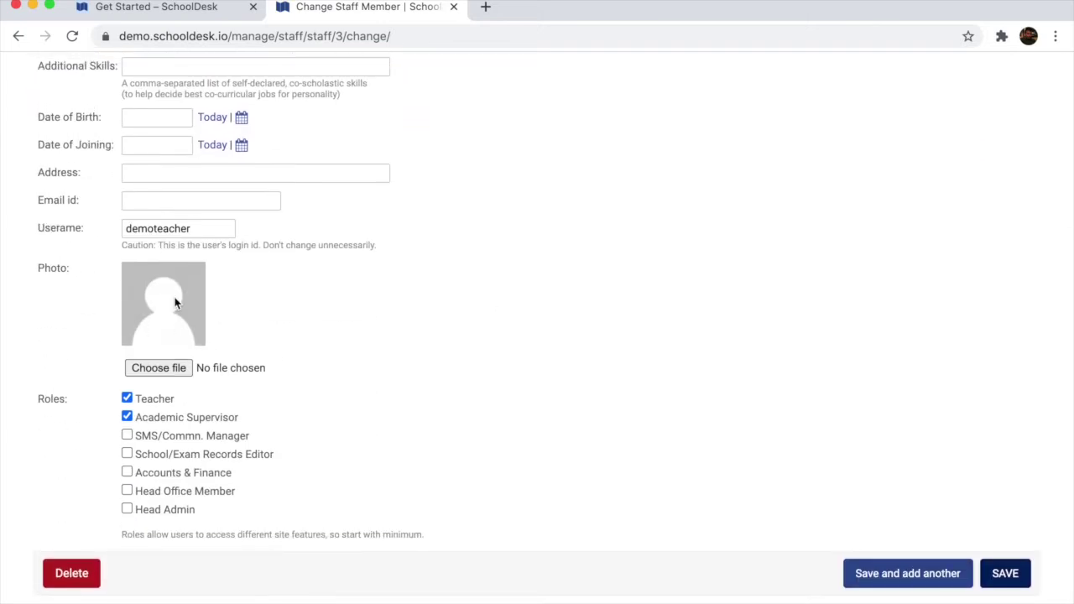
pyautogui.scroll(5, 174, 302)
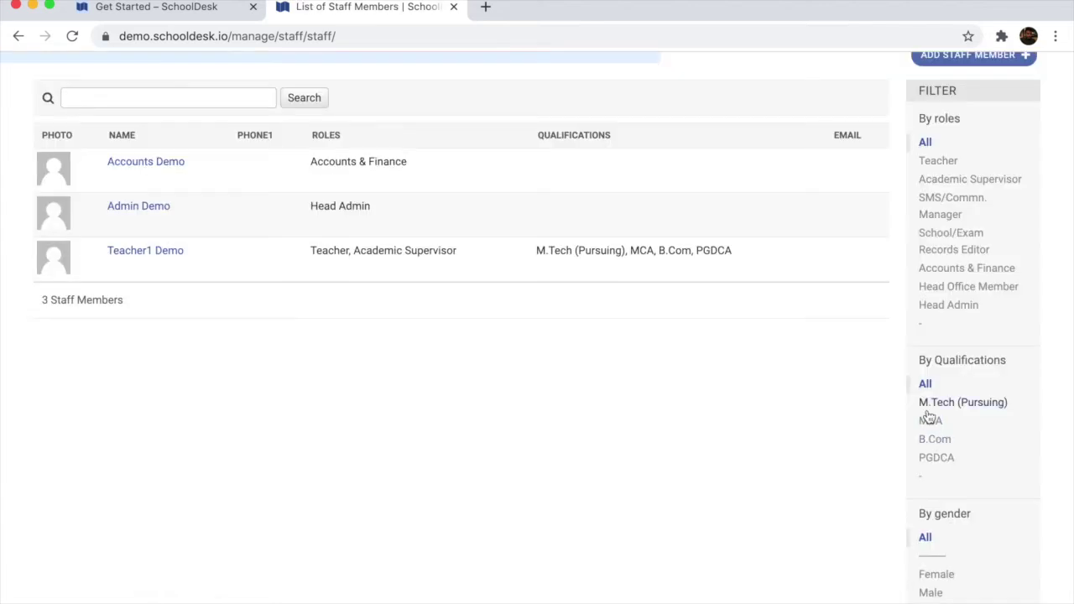
# Filter the staff list by the M.Tech (Pursuing), MCA, then B.Com qualifications
pyautogui.click(929, 410)
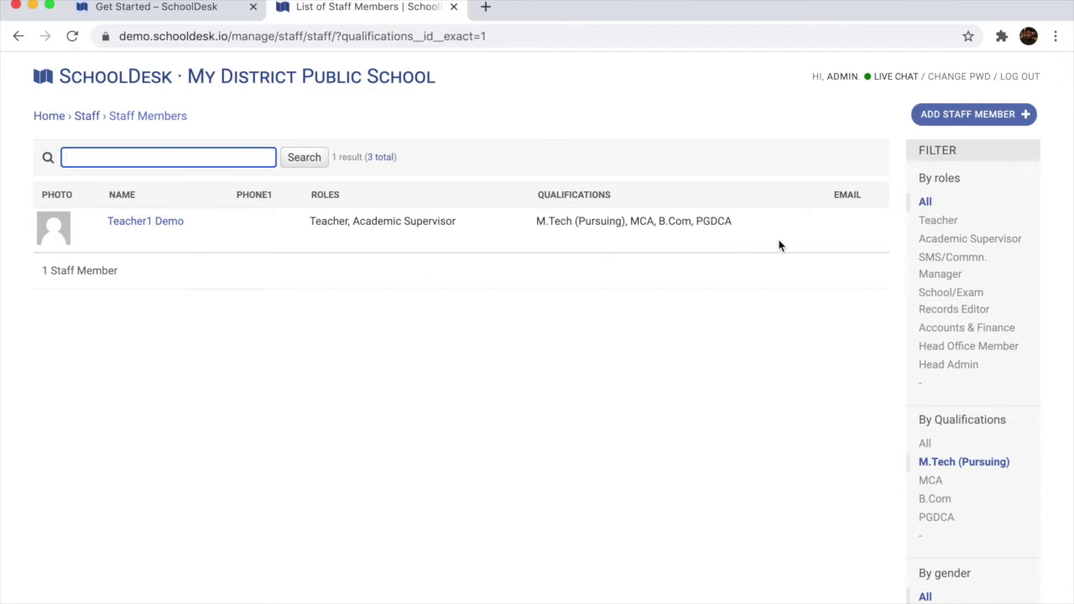
pyautogui.scroll(-2, 779, 245)
pyautogui.click(931, 421)
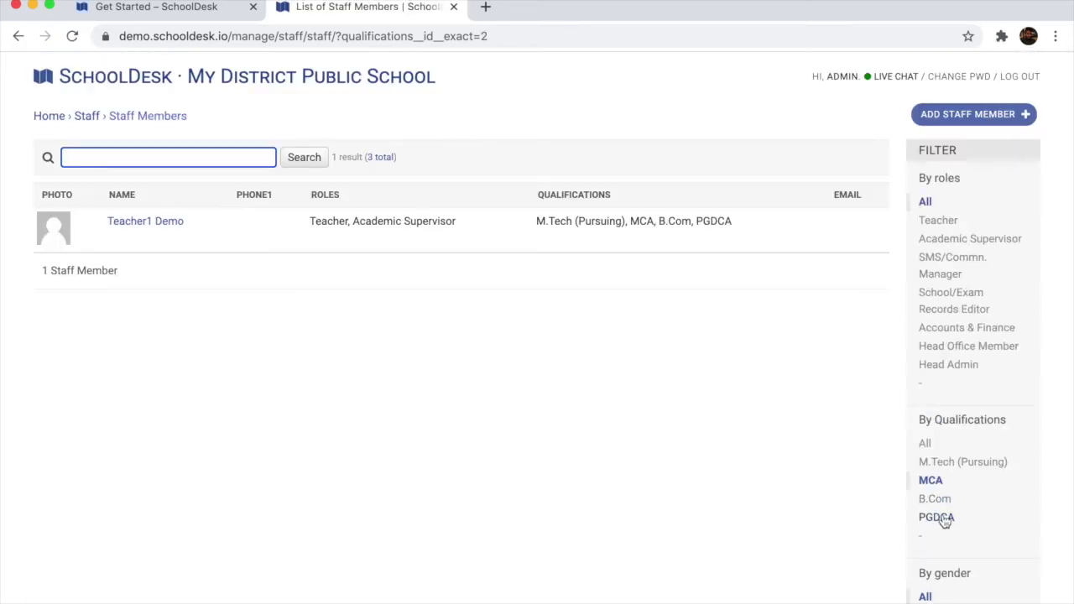
pyautogui.click(935, 500)
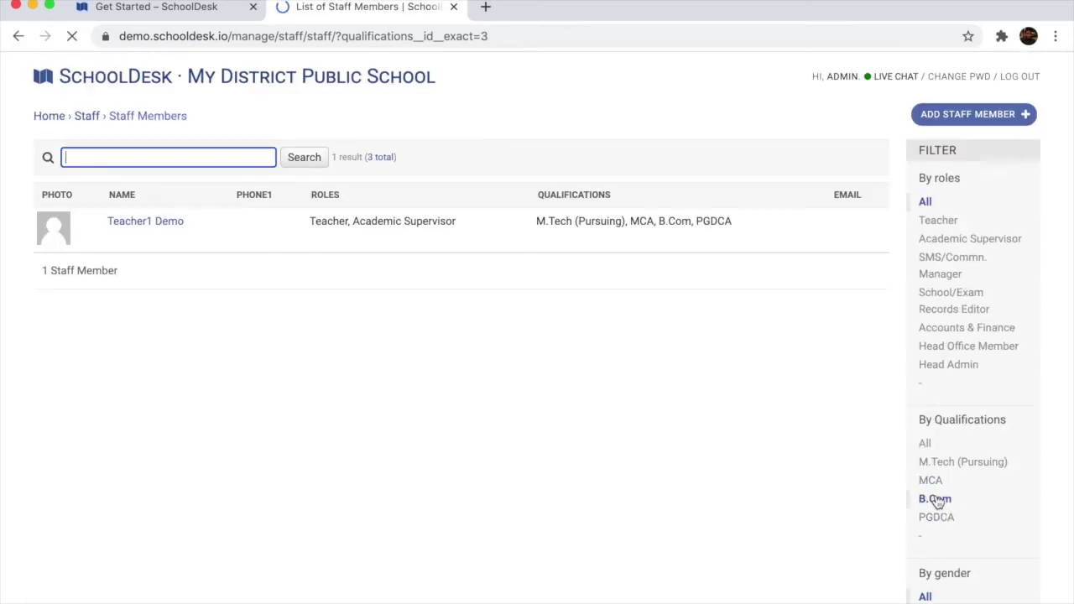
# Return to the main management dashboard
pyautogui.click(49, 116)
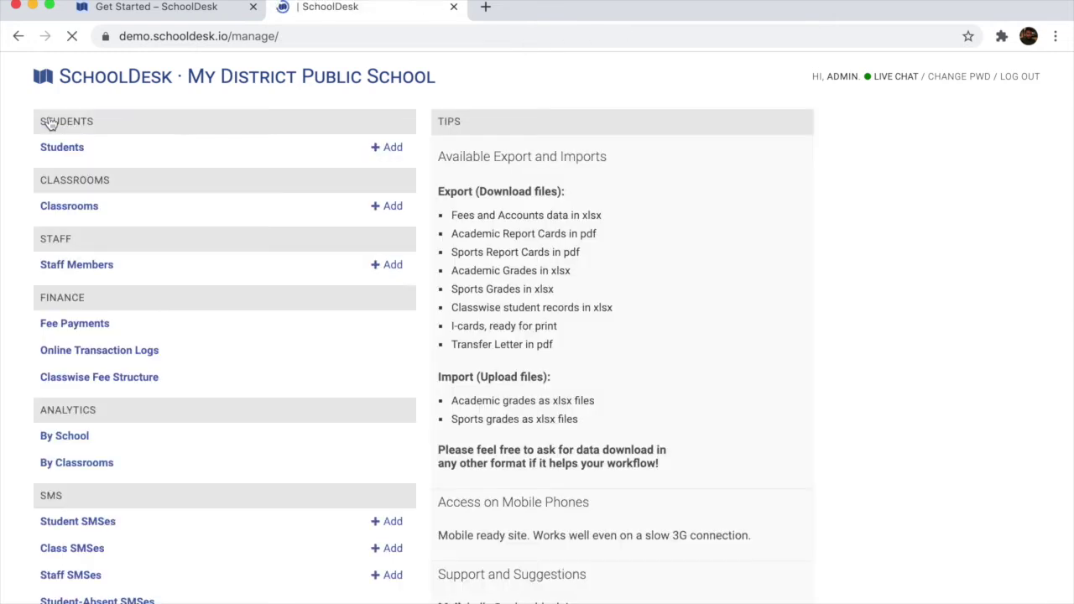
pyautogui.scroll(-1, 307, 399)
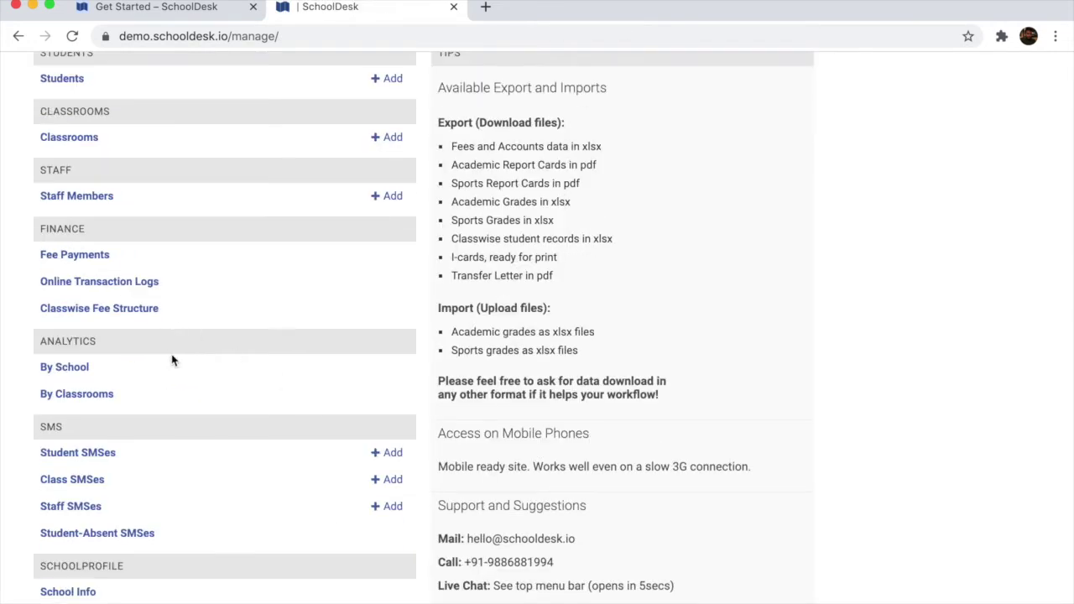
pyautogui.scroll(1, 252, 381)
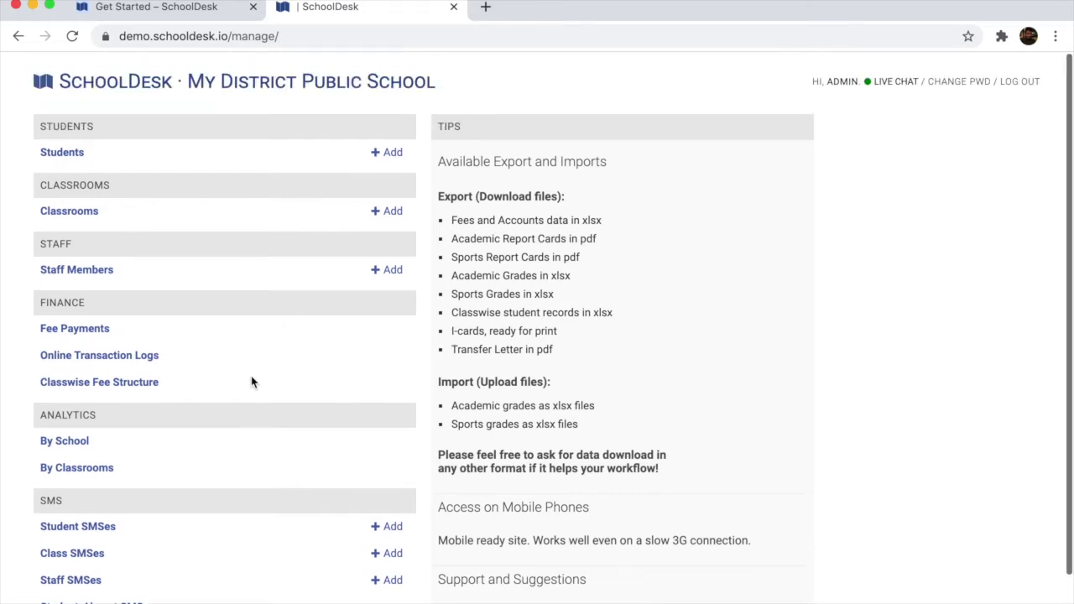
pyautogui.click(64, 440)
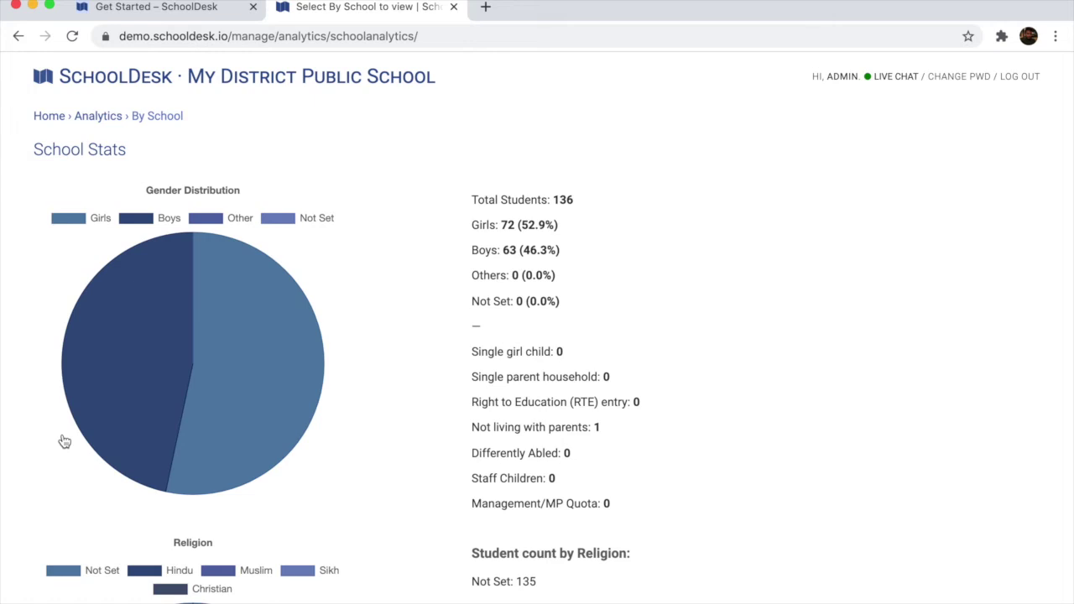
pyautogui.moveTo(267, 352)
pyautogui.scroll(-5, 526, 318)
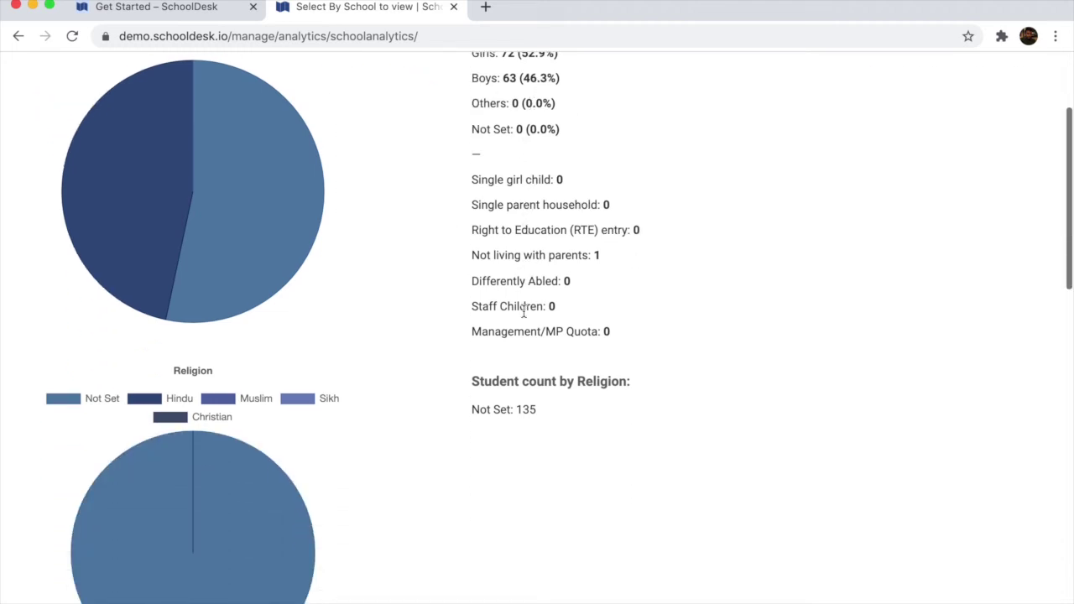
pyautogui.scroll(-10, 526, 317)
pyautogui.scroll(2, 526, 317)
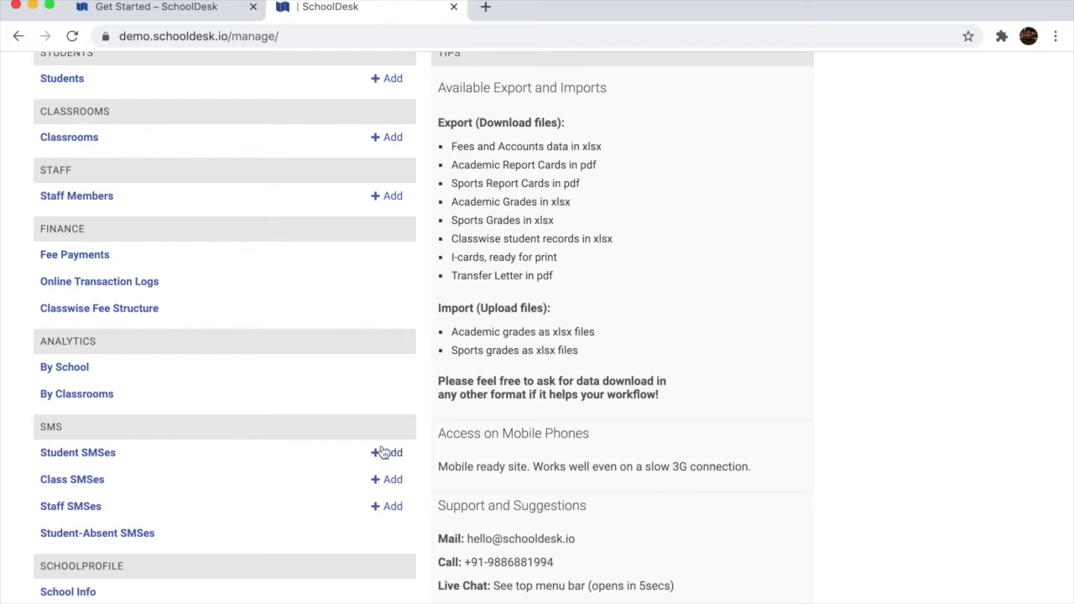
# Start a new student SMS with the text 'Test Message.'
pyautogui.click(392, 455)
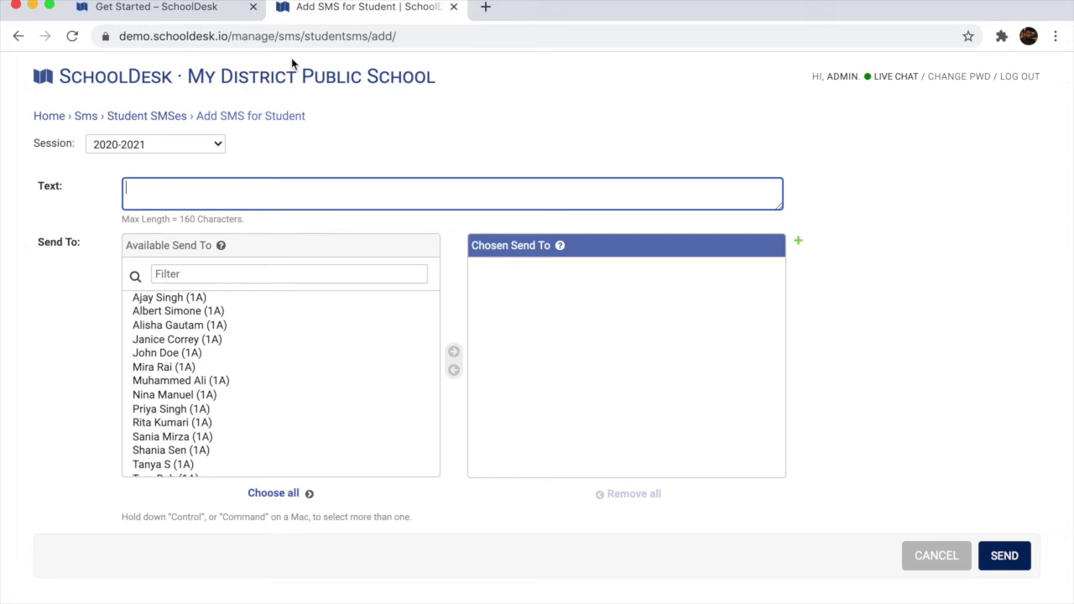
pyautogui.write('Test Message.')
pyautogui.press('Tab')
# Add a searched student and a run of class 1A students as recipients
pyautogui.click(210, 269)
pyautogui.write('Sumit')
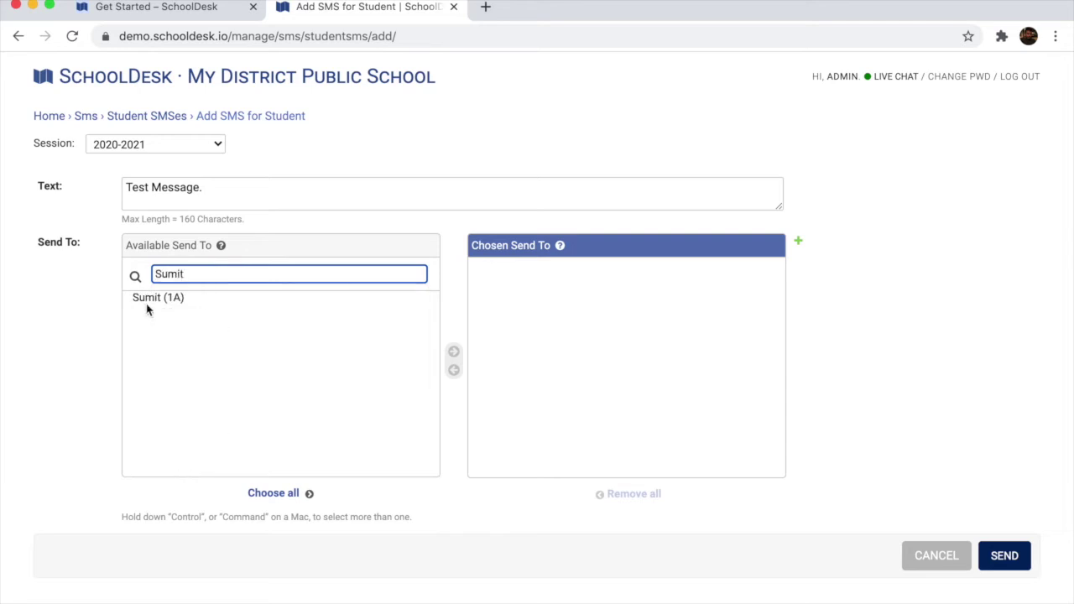
pyautogui.click(148, 304)
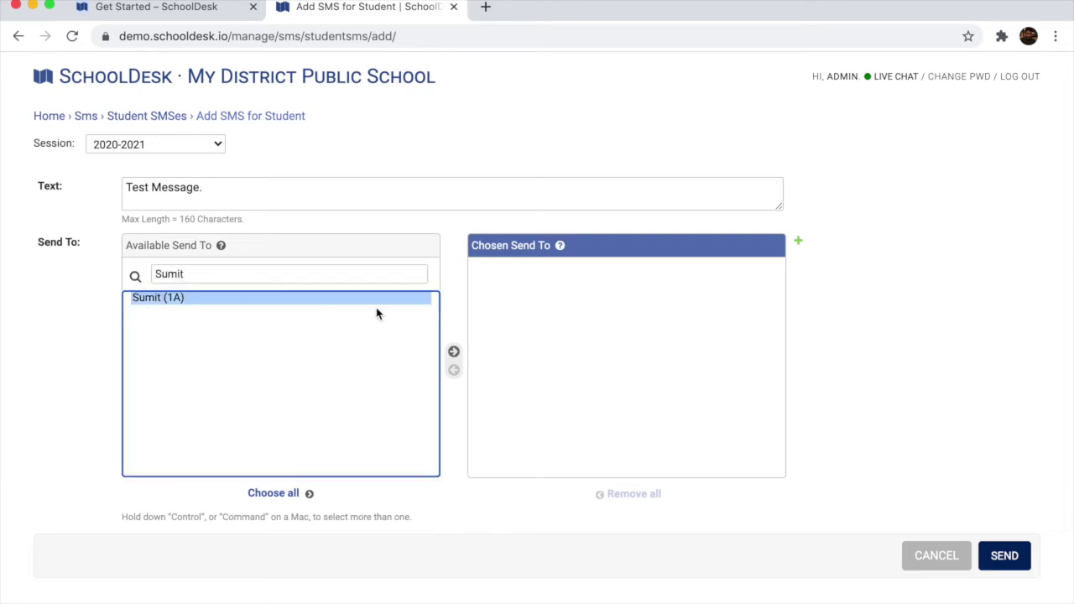
pyautogui.click(454, 352)
pyautogui.moveTo(226, 263)
pyautogui.mouseDown()
pyautogui.moveTo(99, 264)
pyautogui.moveTo(227, 280)
pyautogui.mouseUp()
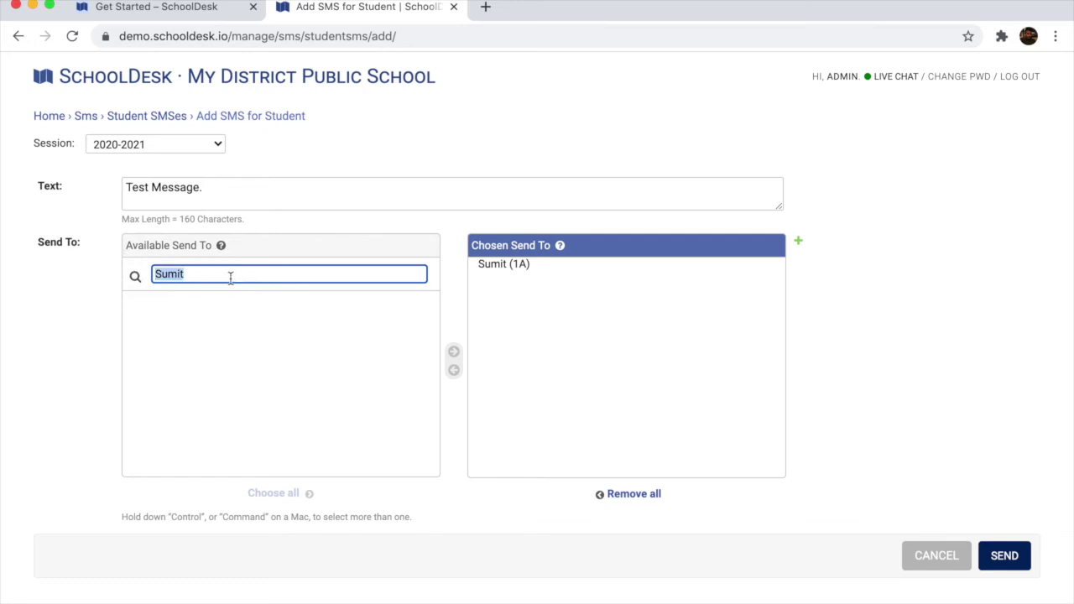
pyautogui.press('BackSpace')
pyautogui.click(211, 297)
pyautogui.keyDown('shift'); pyautogui.click(209, 394); pyautogui.keyUp('shift')
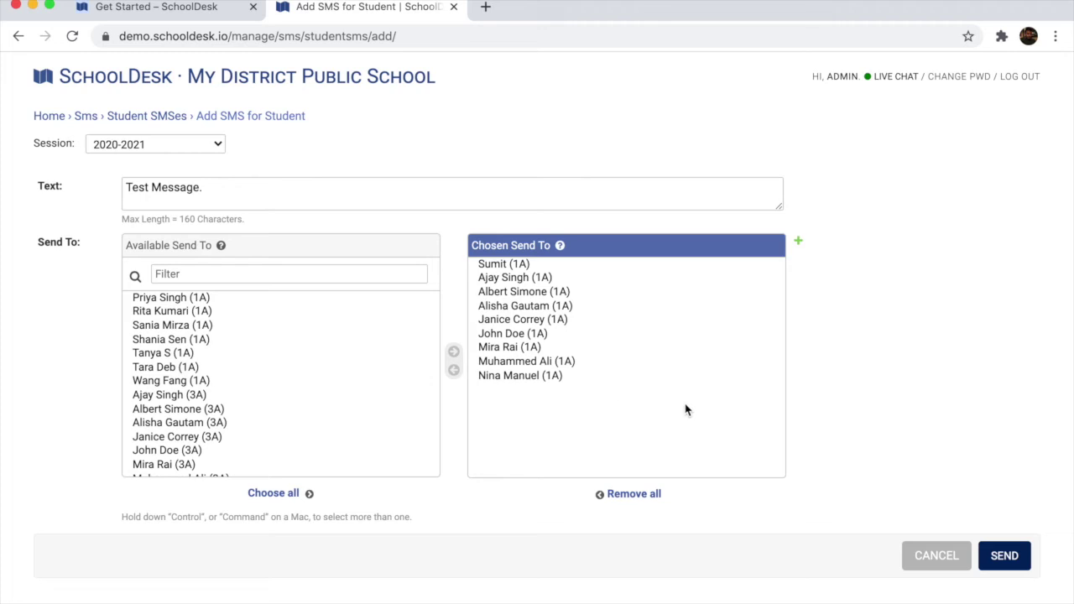
# Send the SMS and go back to the dashboard's SMS section
pyautogui.click(1005, 556)
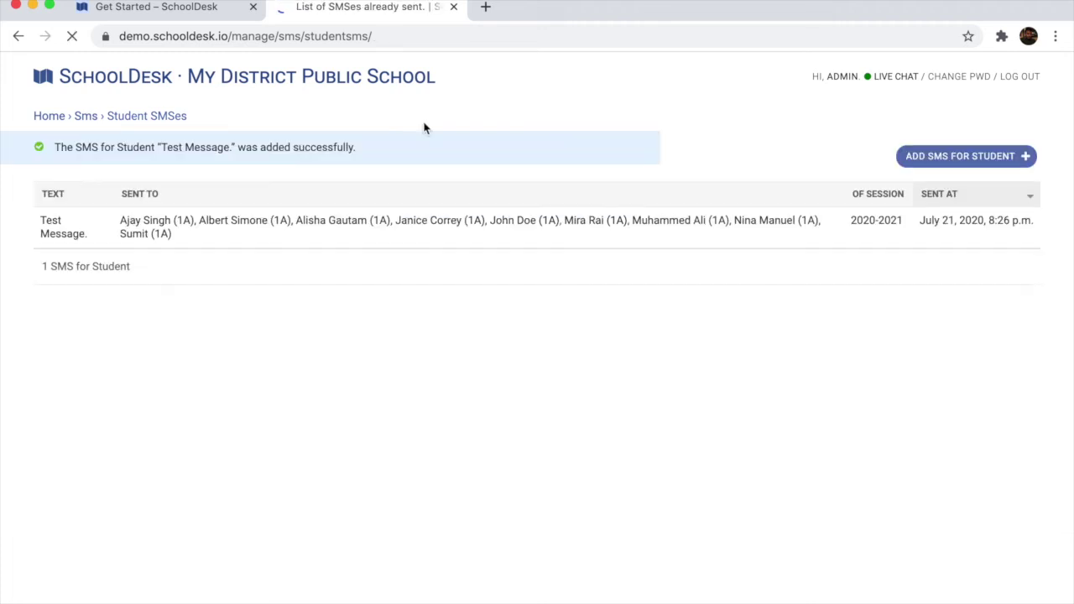
pyautogui.moveTo(42, 222); pyautogui.dragTo(263, 235)
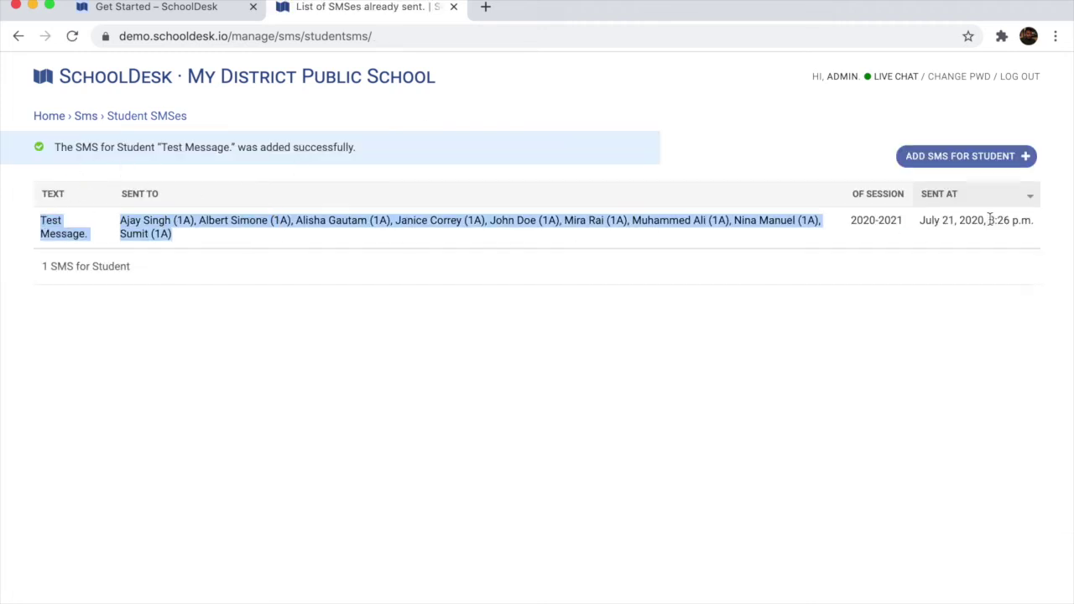
pyautogui.click(790, 415)
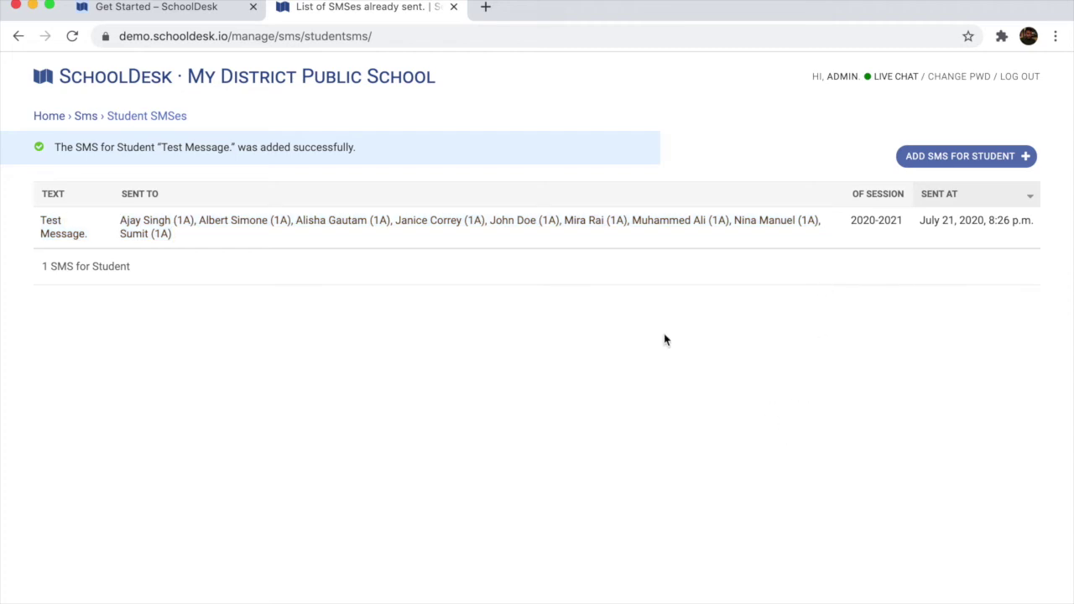
pyautogui.click(85, 118)
# Add classes 1A, 3A, 6A and 10A as recipients of a new class SMS
pyautogui.click(65, 484)
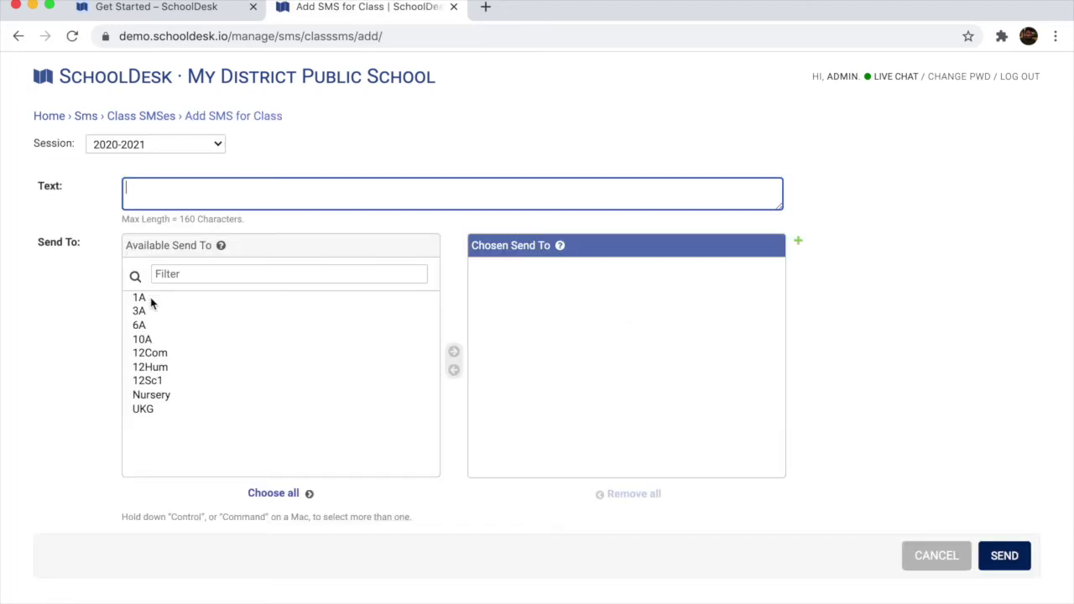
pyautogui.click(144, 298)
pyautogui.keyDown('shift'); pyautogui.click(151, 340); pyautogui.keyUp('shift')
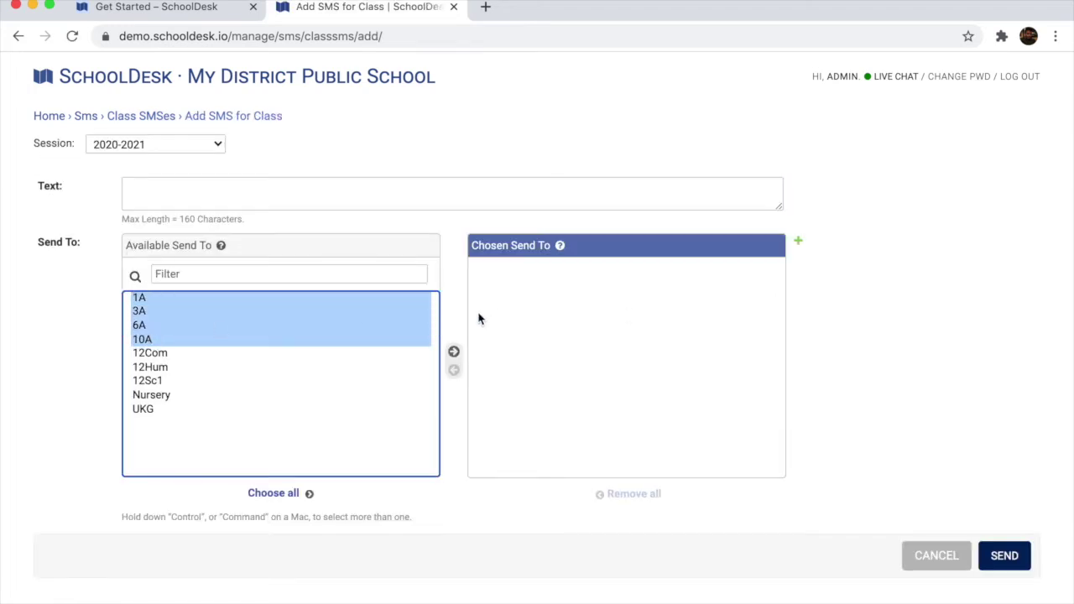
pyautogui.click(453, 354)
# Enter 'Message.' as the class SMS text
pyautogui.click(221, 184)
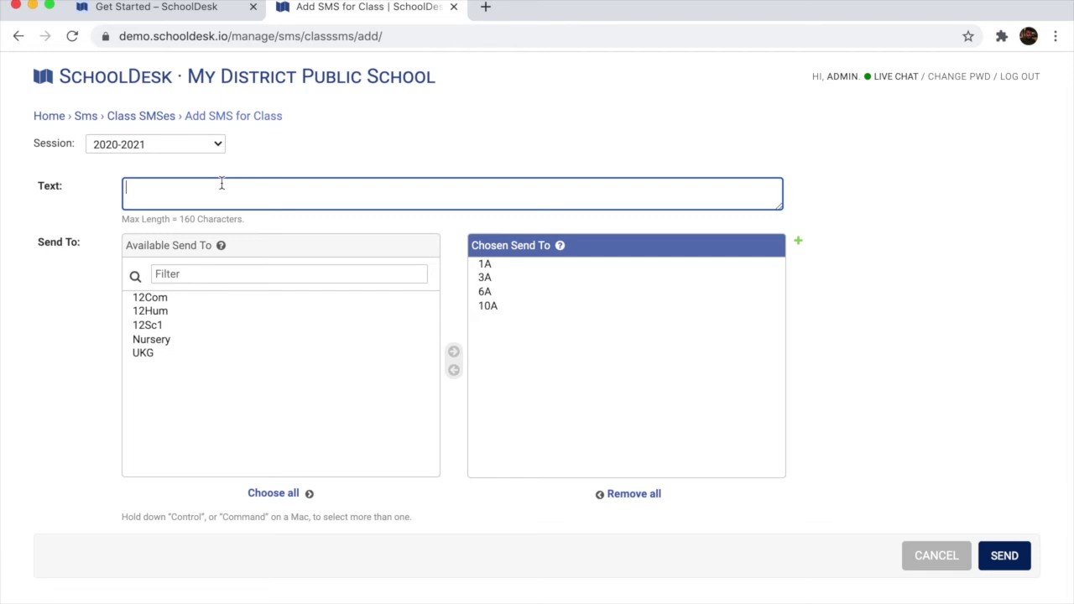
pyautogui.write('Message.')
pyautogui.press('Tab')
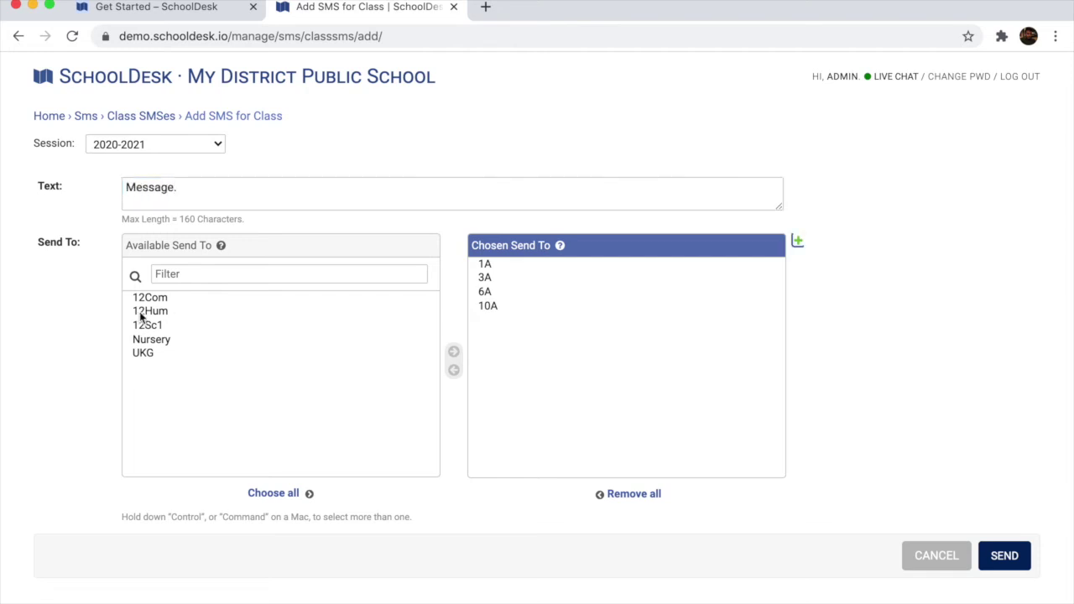
# Add the remaining classes 12Com through UKG, then discard the draft
pyautogui.click(143, 352)
pyautogui.keyDown('shift'); pyautogui.click(149, 299); pyautogui.keyUp('shift')
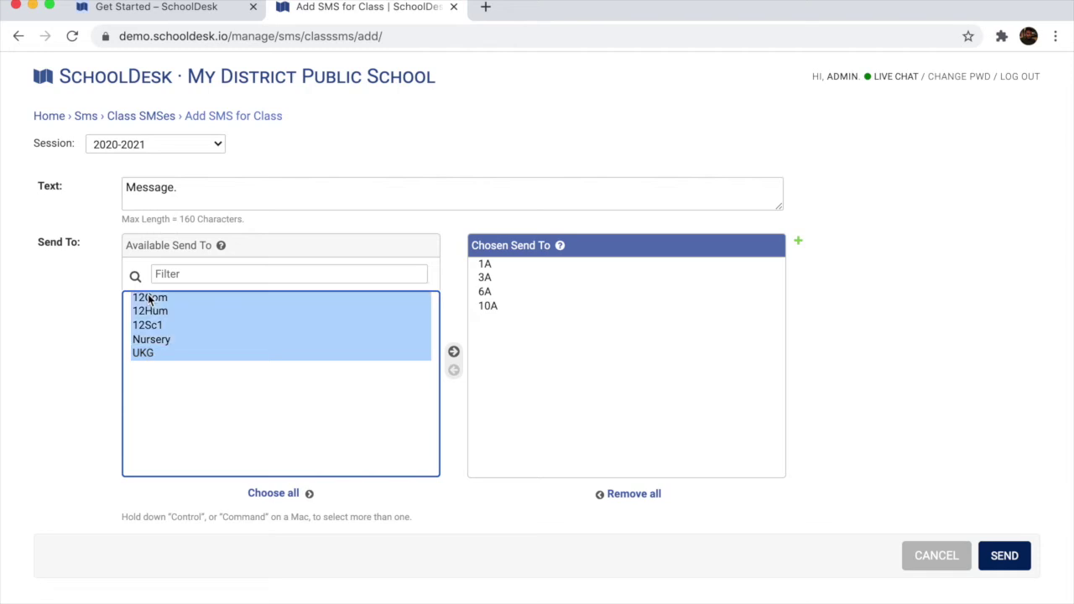
pyautogui.click(454, 352)
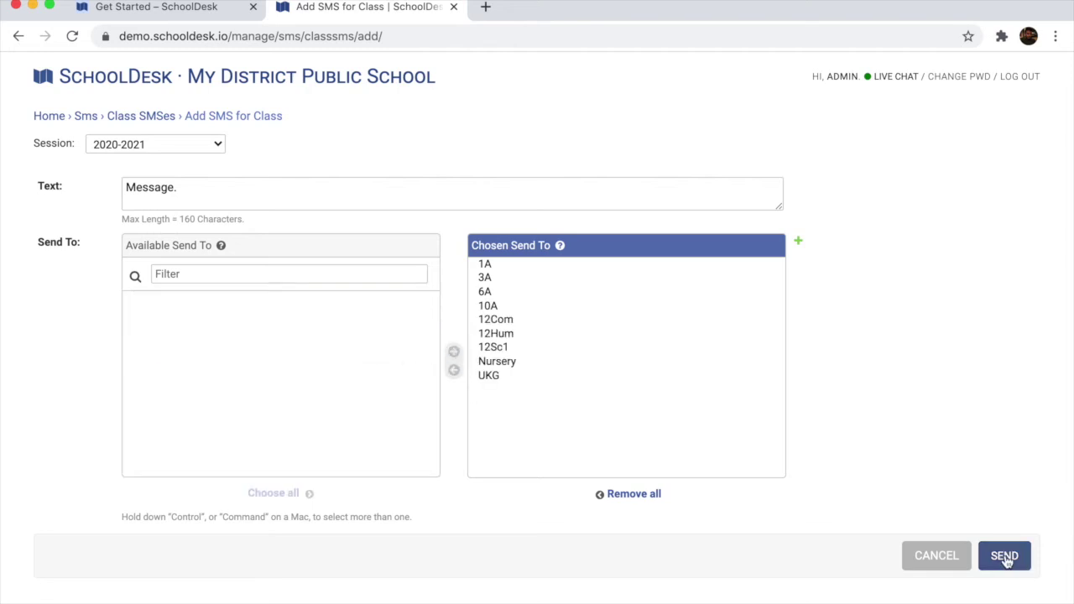
pyautogui.click(927, 559)
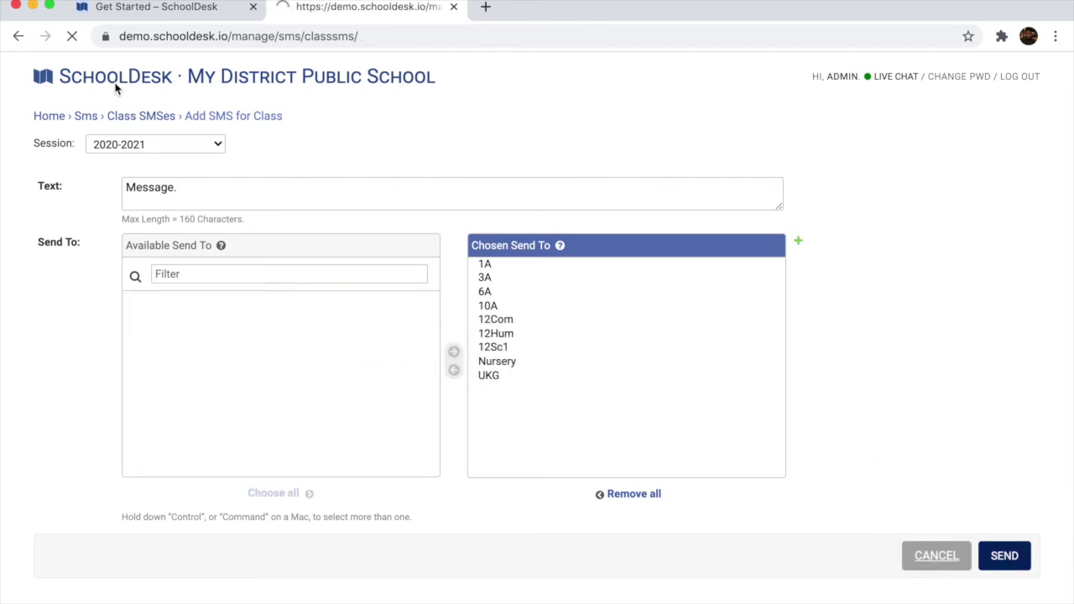
# Return to the dashboard and log out of the admin account
pyautogui.click(64, 119)
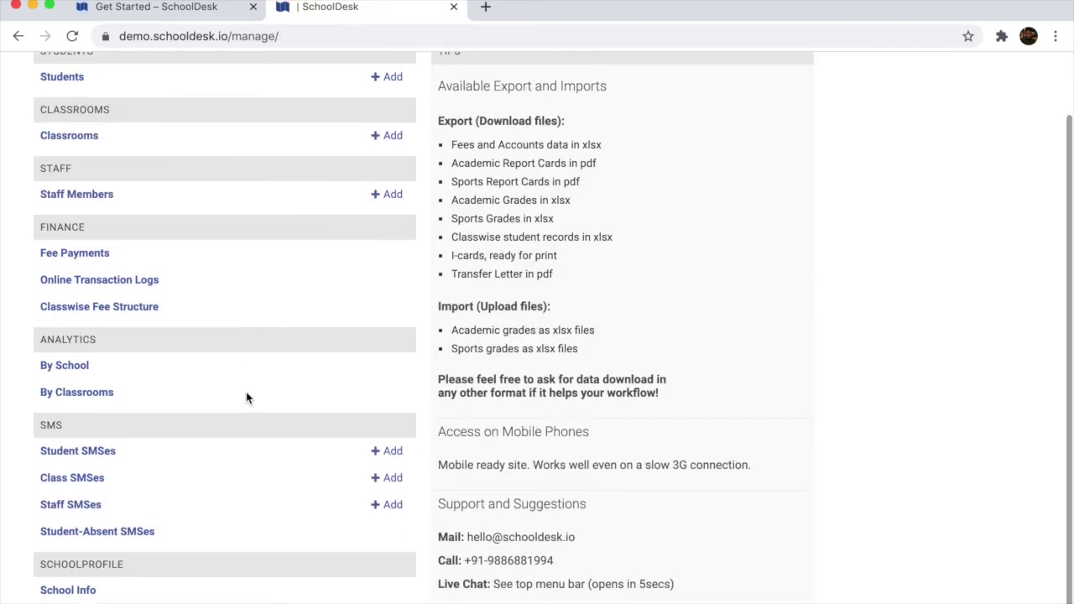
pyautogui.scroll(-2, 225, 474)
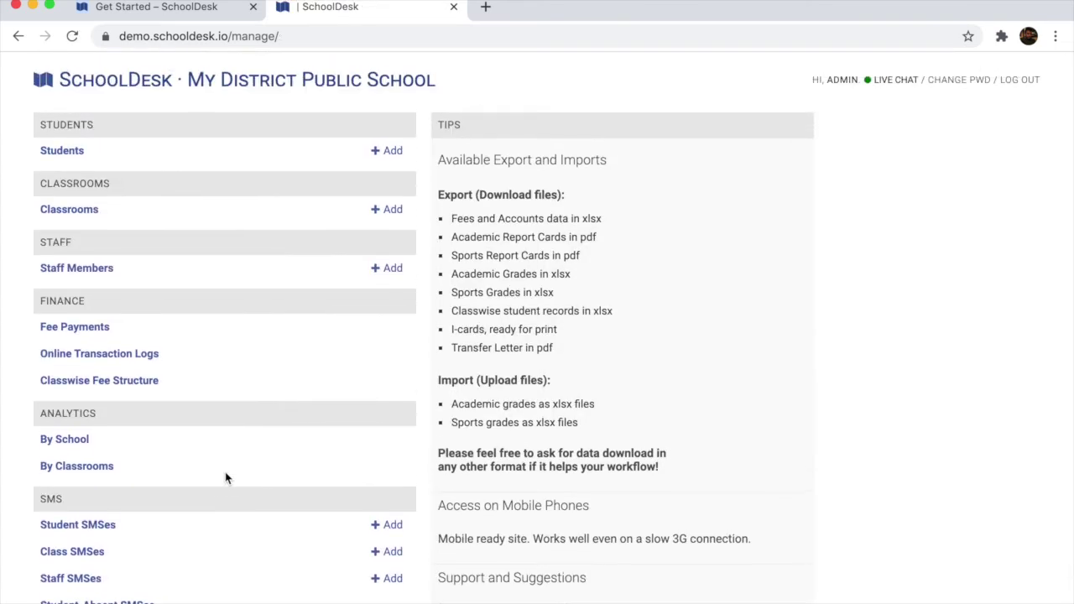
pyautogui.scroll(2, 225, 479)
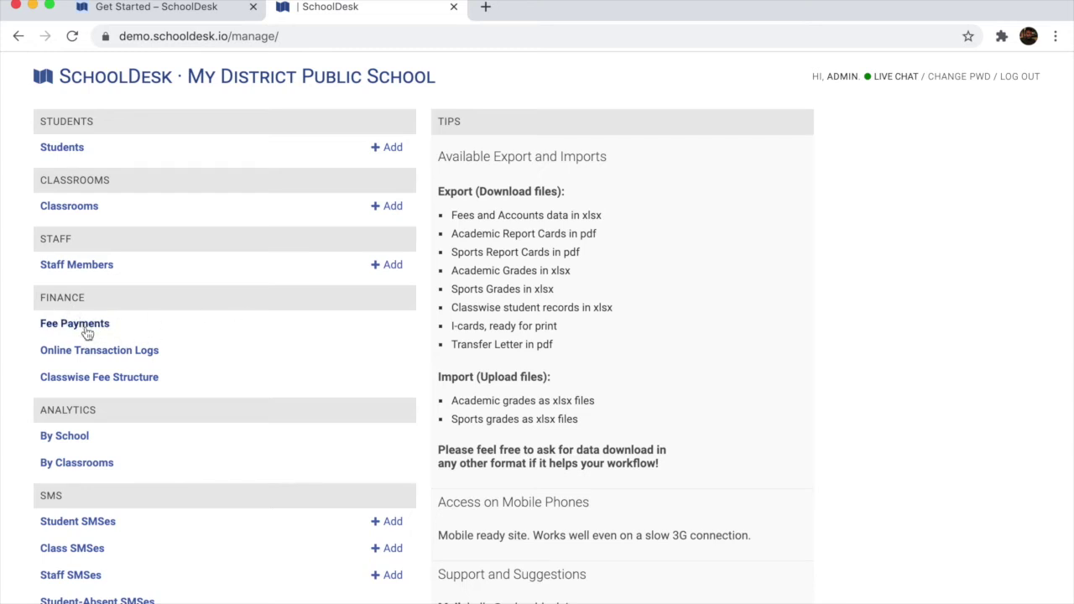
pyautogui.click(1020, 80)
# Sign in as the accounts demo user with the saved login credentials
pyautogui.press('Tab')
pyautogui.hotkey('shift', 'Tab')
pyautogui.write('demo')
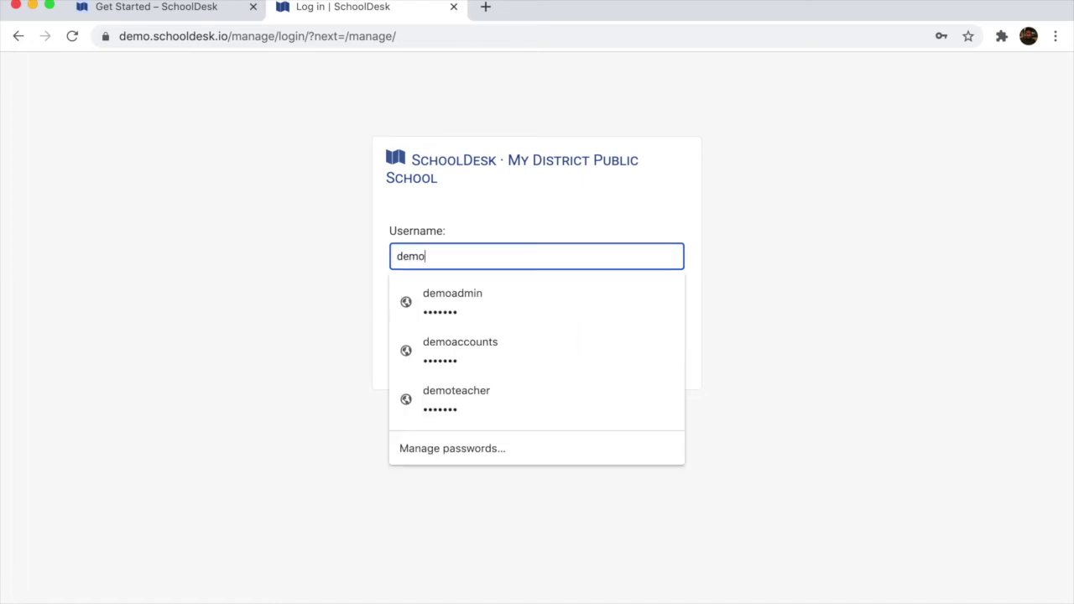
pyautogui.press('Down')
pyautogui.press('Down')
pyautogui.press('Return')
pyautogui.press('Tab')
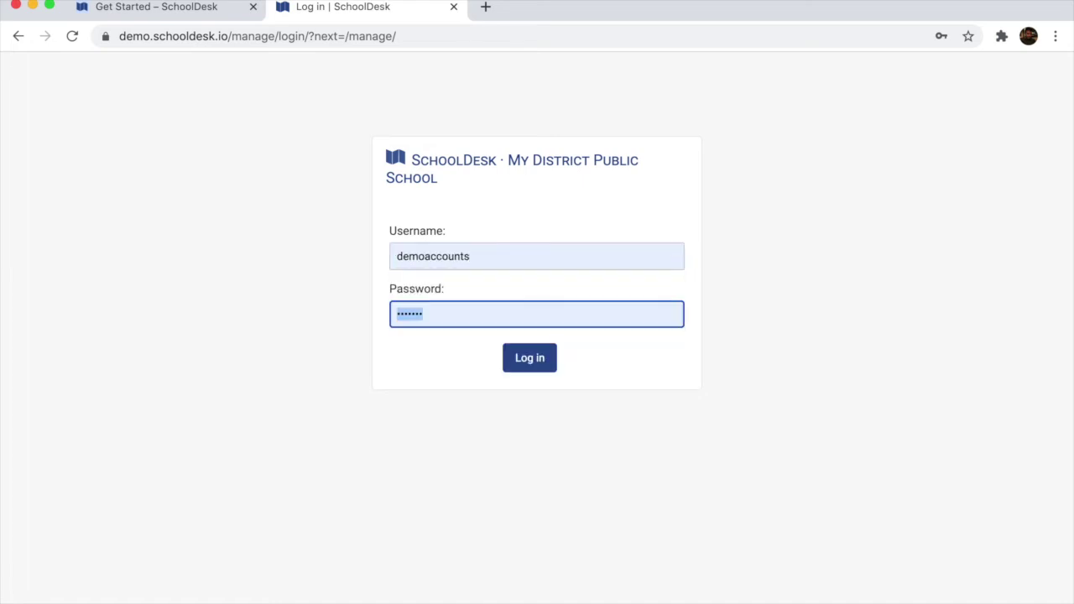
pyautogui.press('Return')
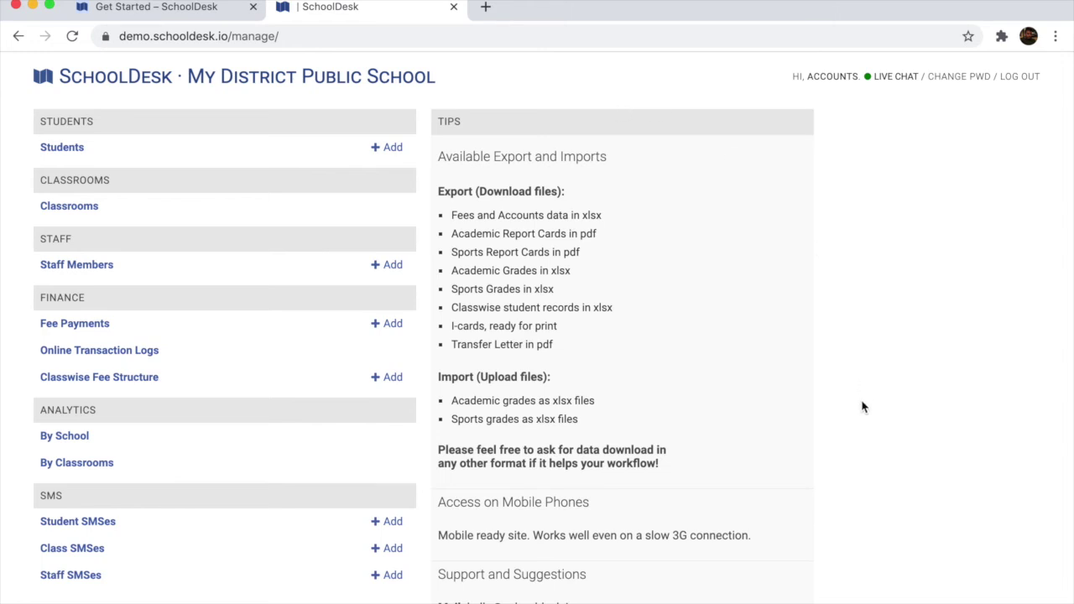
# Open the Fee Payments list under FINANCE from the accounts dashboard
pyautogui.scroll(-1, 863, 407)
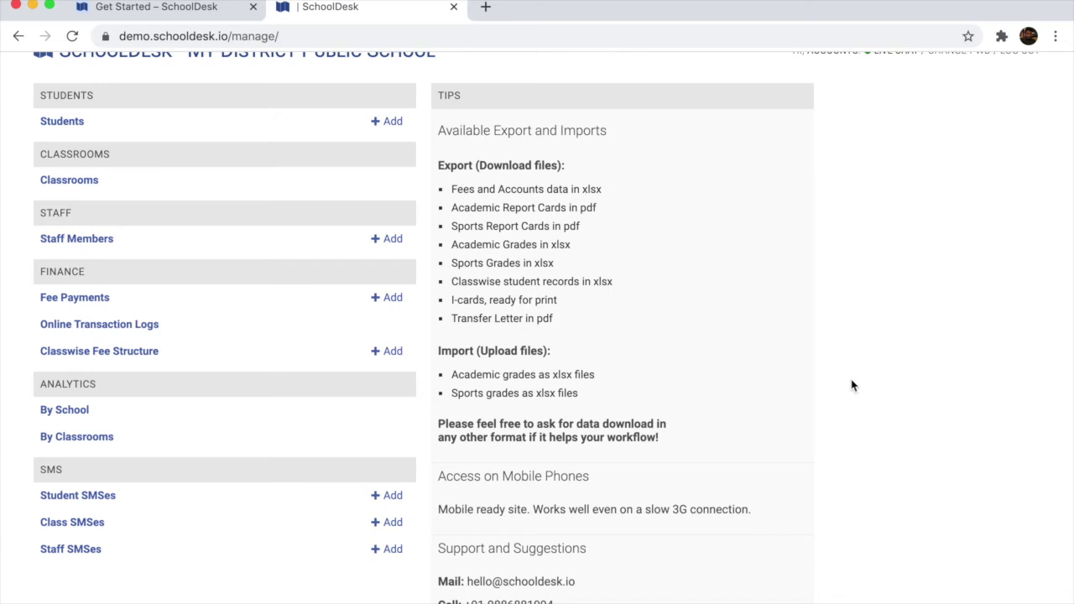
pyautogui.scroll(1, 916, 533)
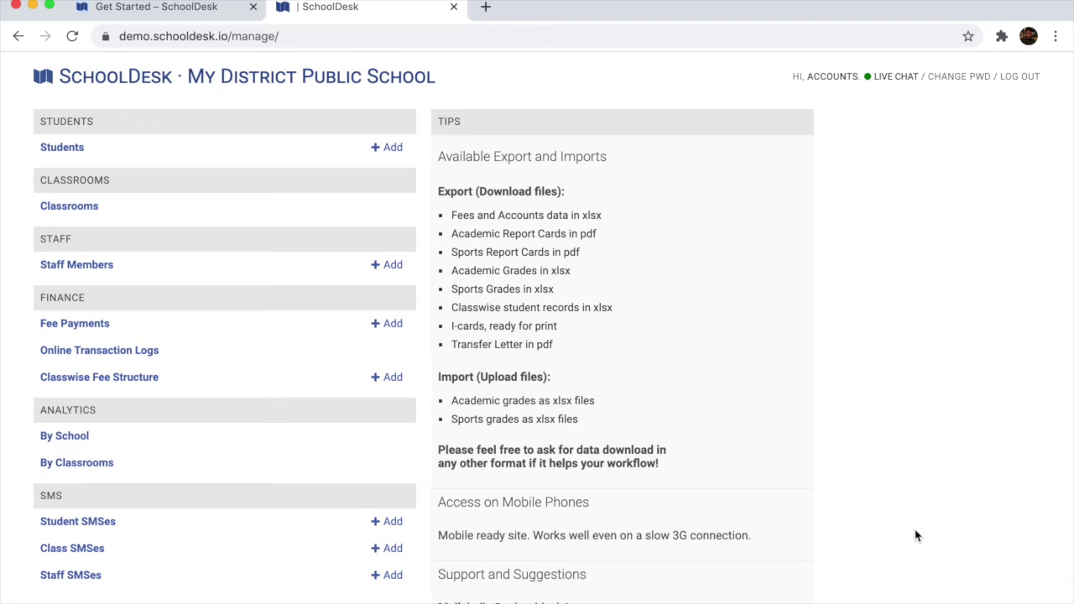
pyautogui.doubleClick(844, 76)
pyautogui.click(866, 272)
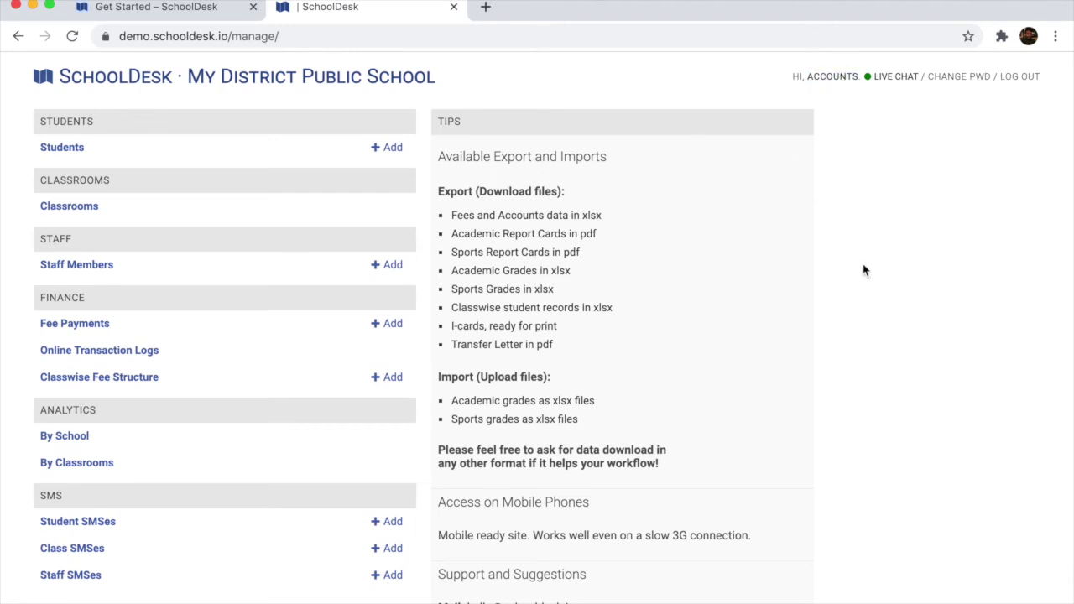
pyautogui.click(98, 332)
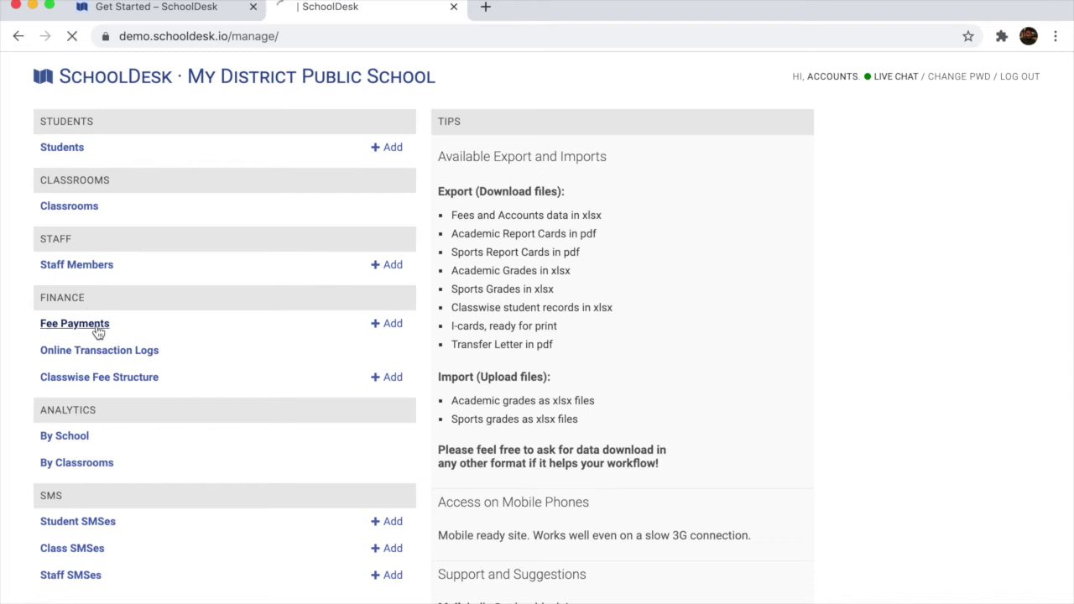
# Start a new fee payment and choose the class 1A student
pyautogui.click(948, 121)
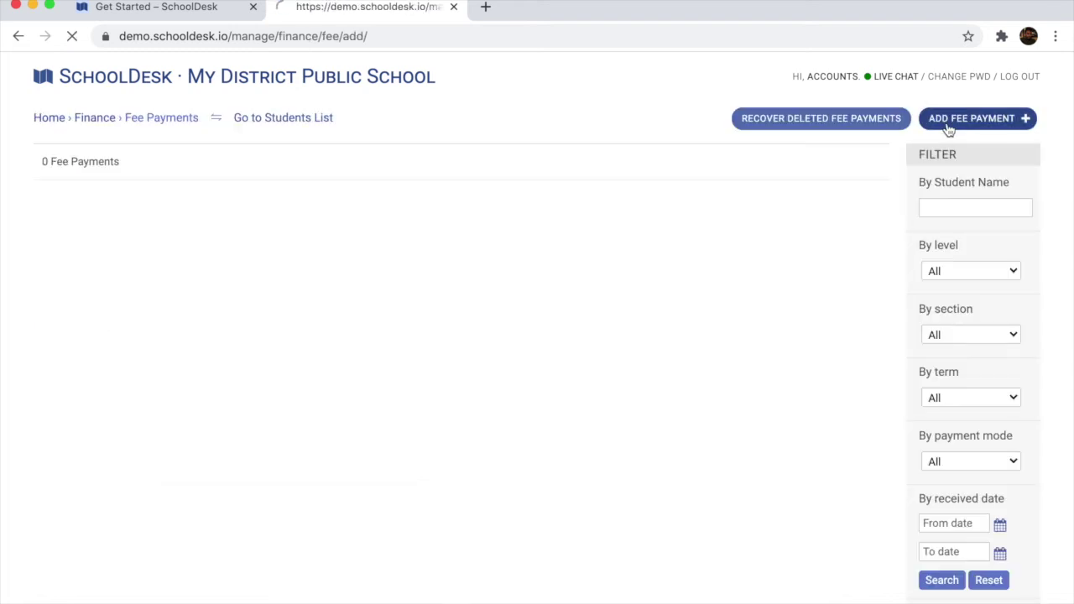
pyautogui.click(246, 192)
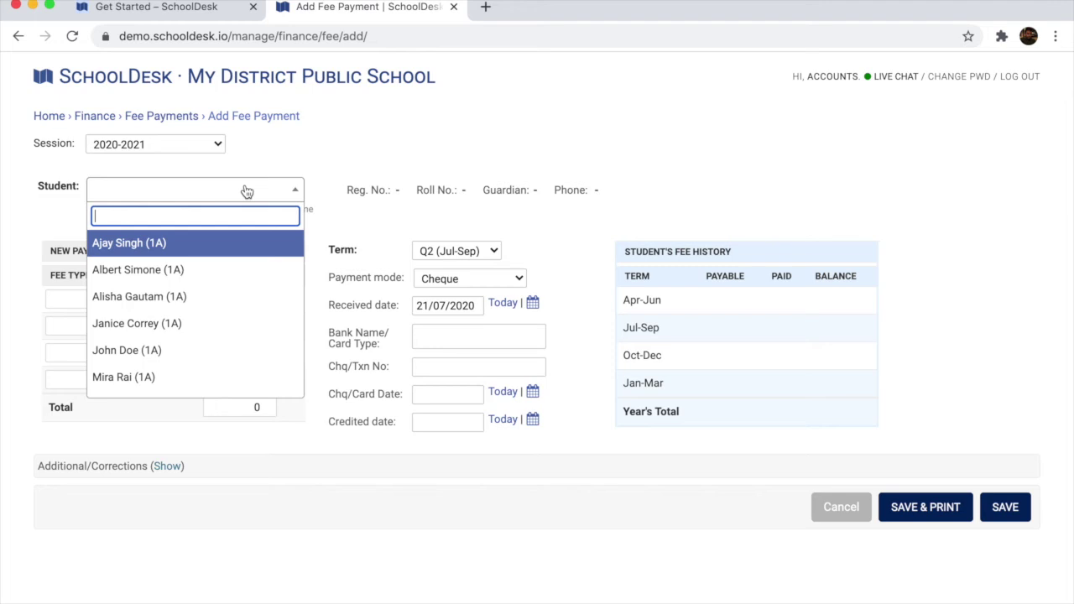
pyautogui.write('Ajay')
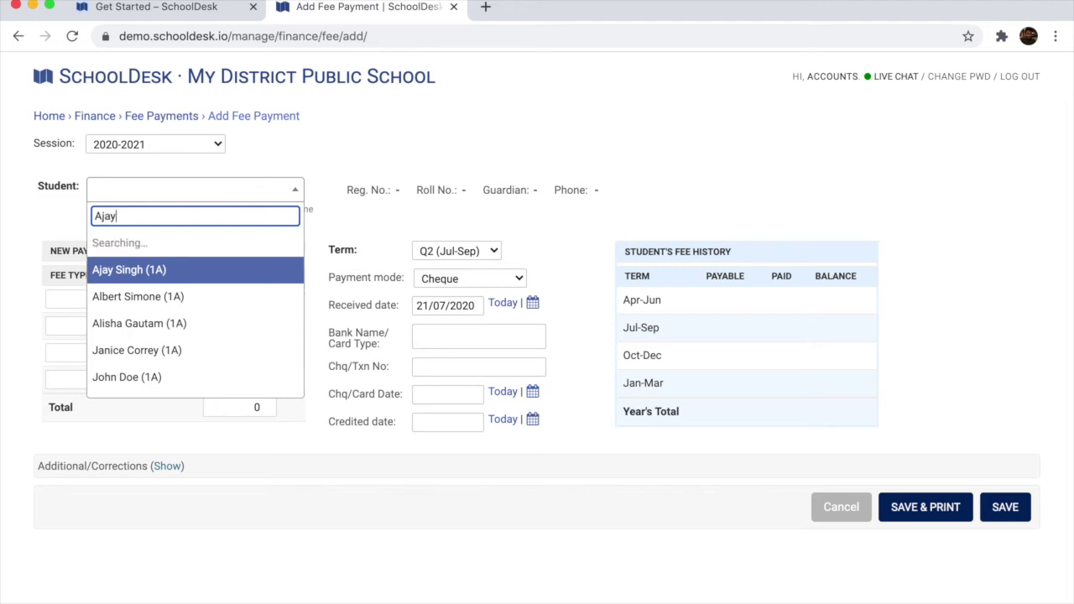
pyautogui.click(214, 250)
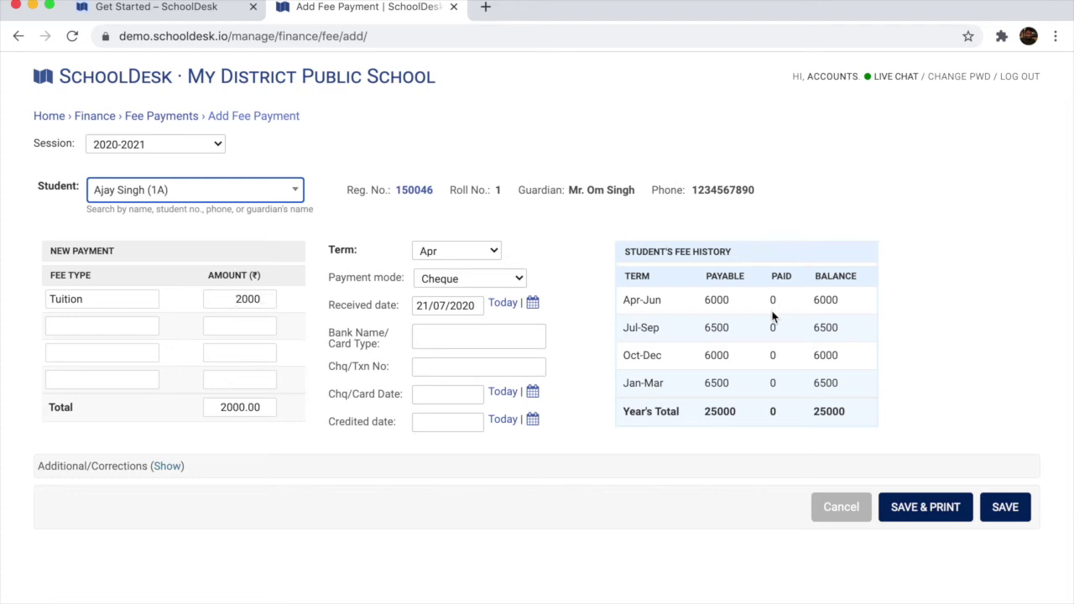
pyautogui.moveTo(642, 301); pyautogui.dragTo(652, 300)
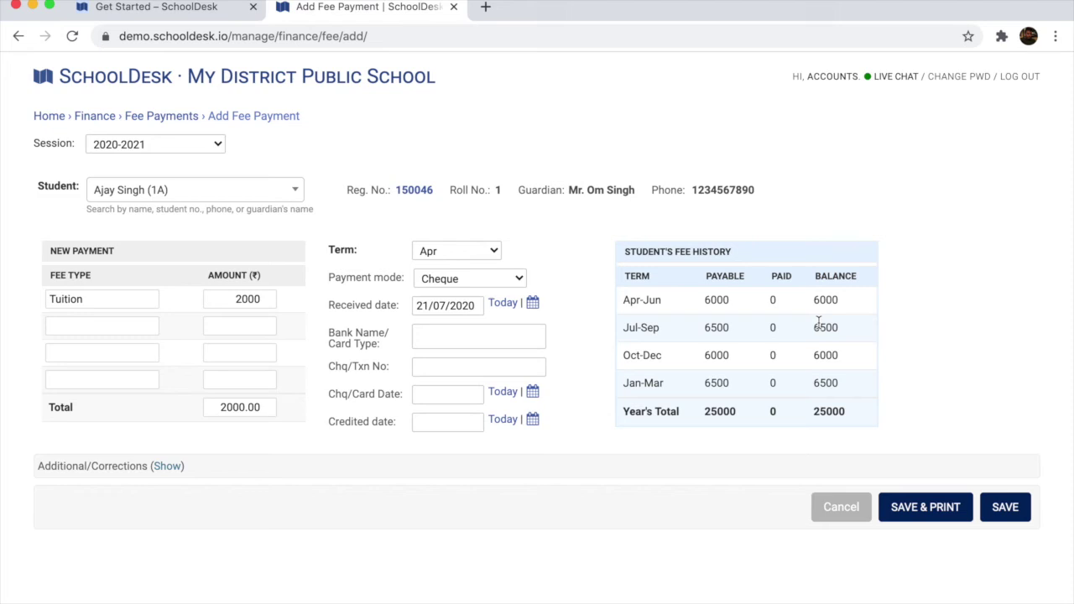
# Set term Q1 (Apr-Jun), payment mode NEFT/IMPS and bank SBI, then save the 6000 tuition payment
pyautogui.click(484, 249)
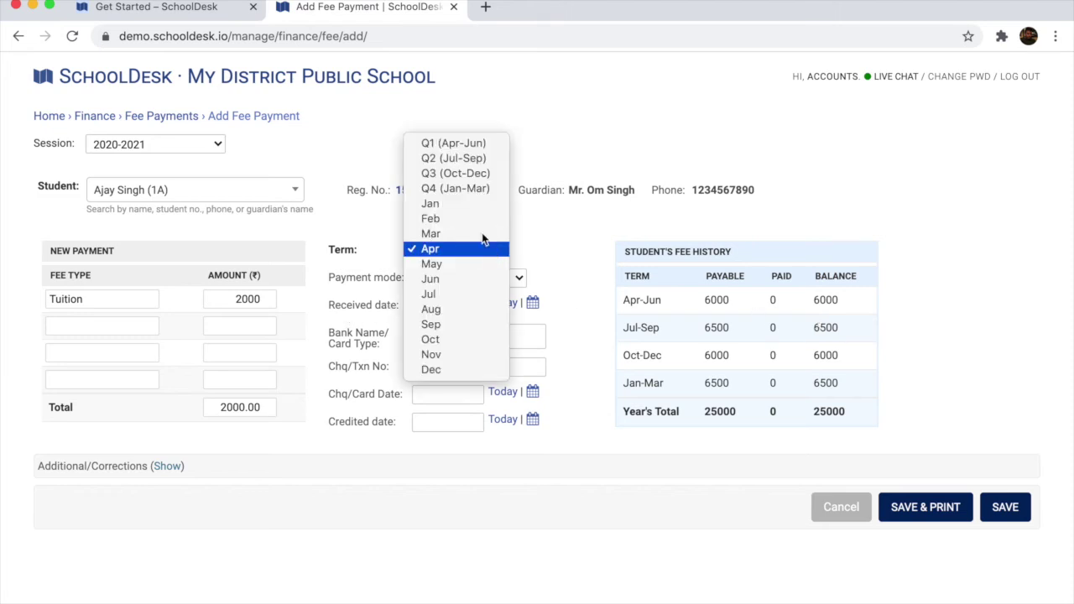
pyautogui.click(456, 146)
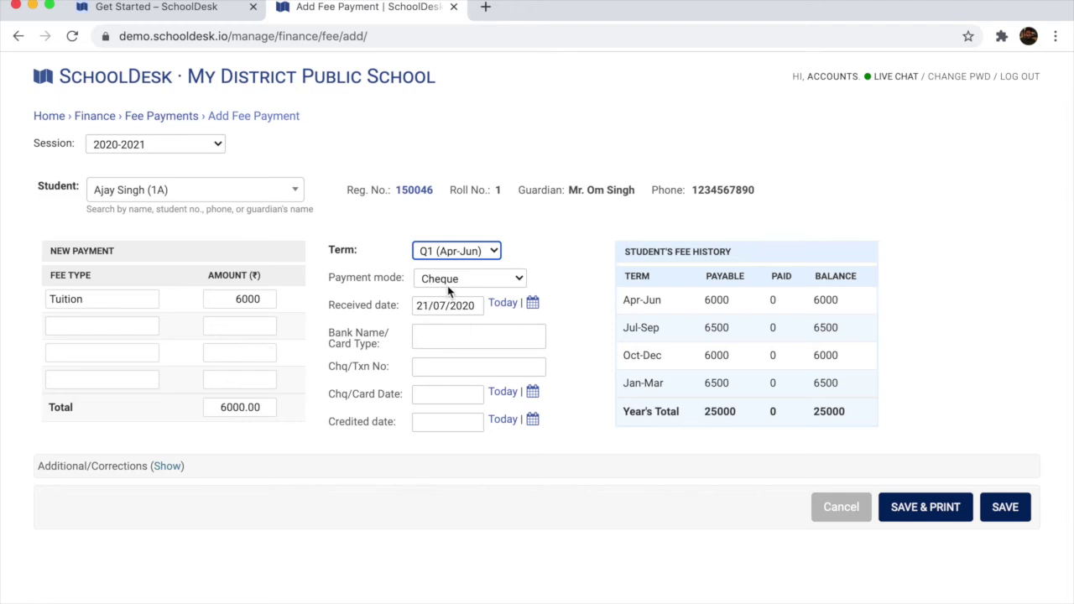
pyautogui.click(509, 278)
pyautogui.click(509, 292)
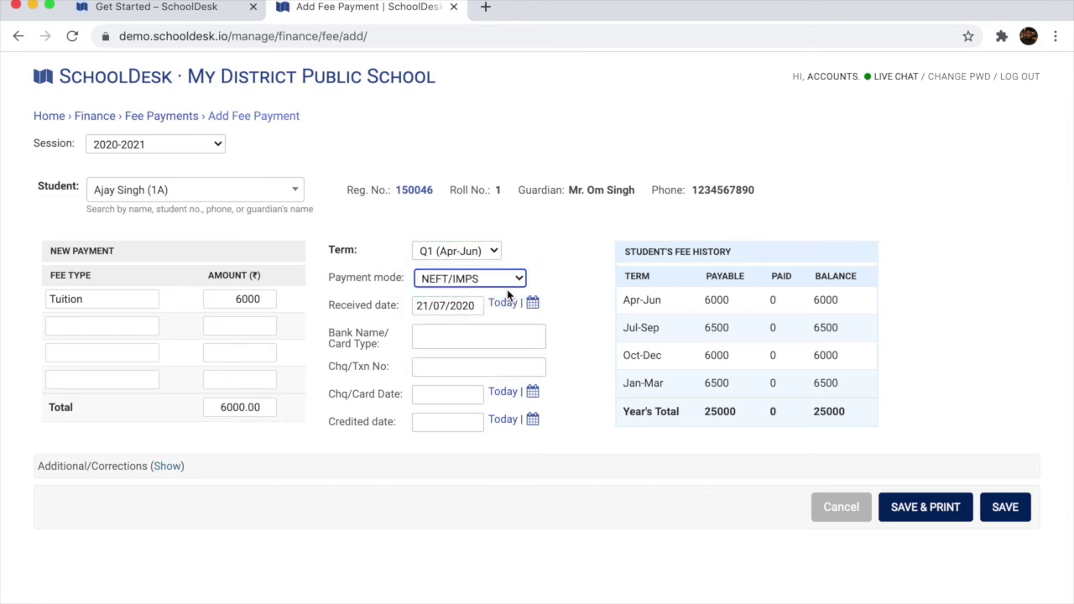
pyautogui.click(454, 335)
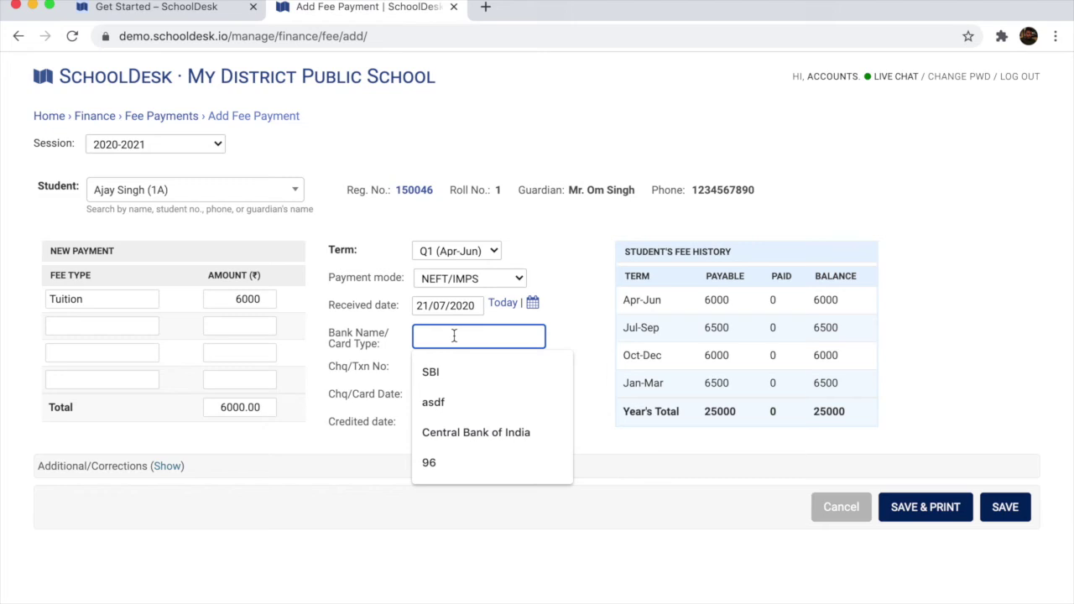
pyautogui.press('Down')
pyautogui.press('Tab')
pyautogui.click(603, 540)
pyautogui.click(1005, 510)
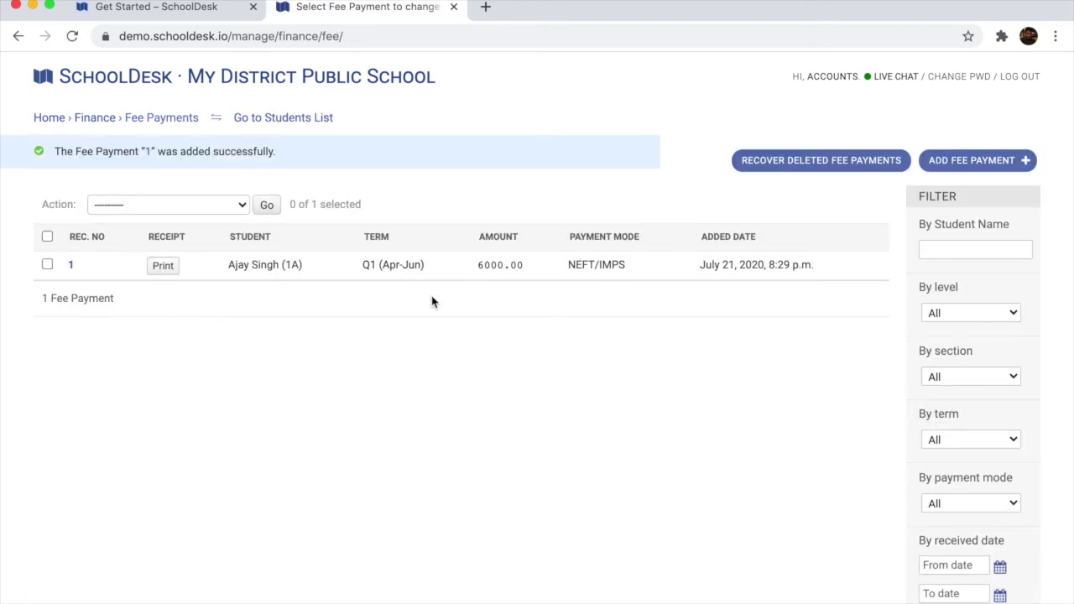
pyautogui.click(164, 266)
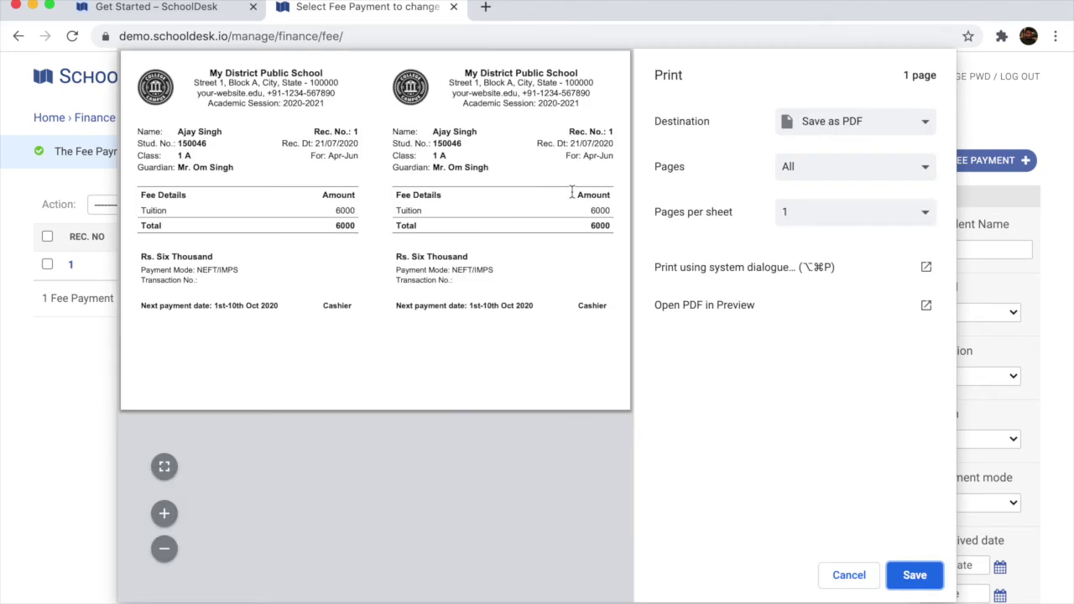
pyautogui.moveTo(461, 75); pyautogui.dragTo(605, 84)
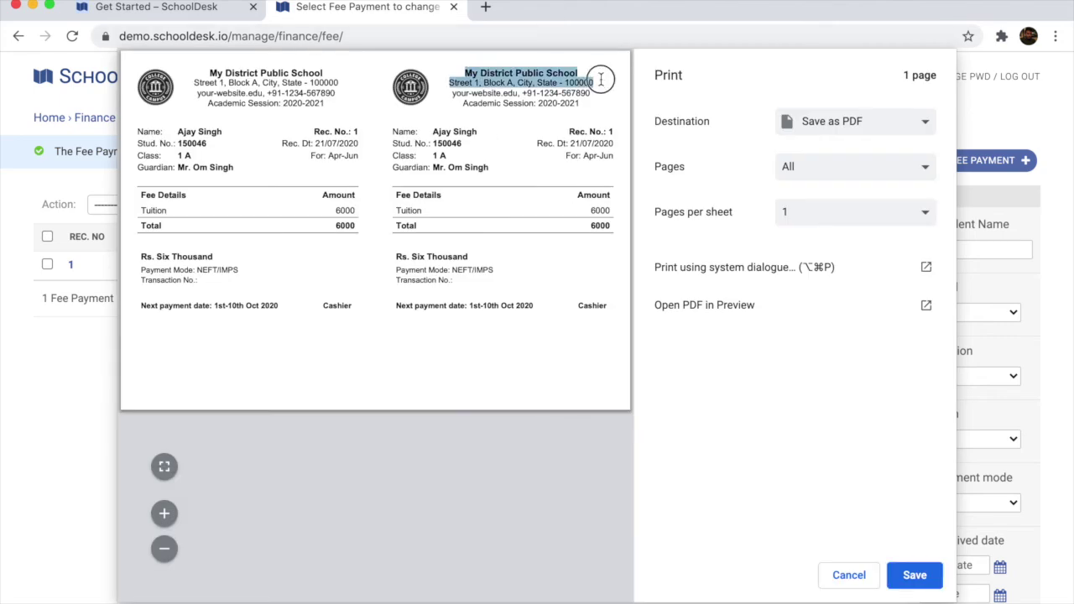
pyautogui.click(545, 134)
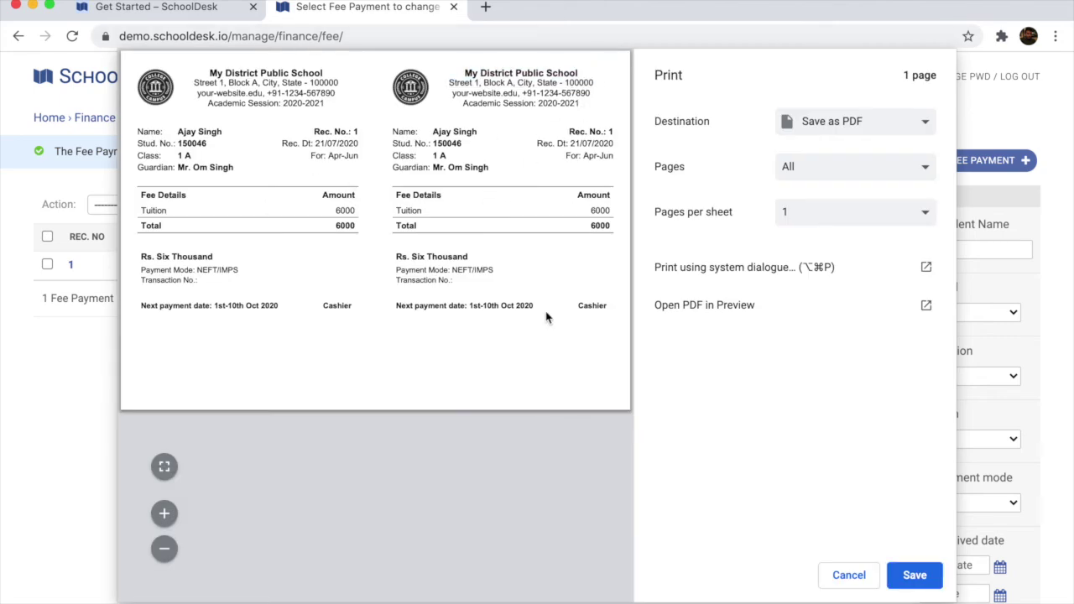
pyautogui.click(846, 579)
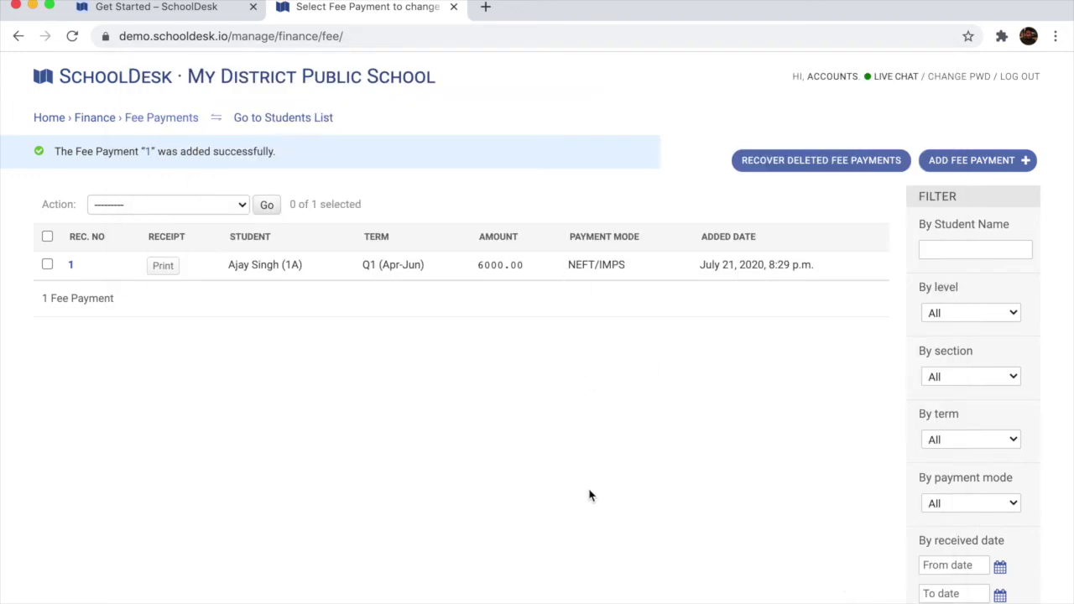
# Add a 2000 cheque tuition payment for Apr for another student
pyautogui.click(976, 166)
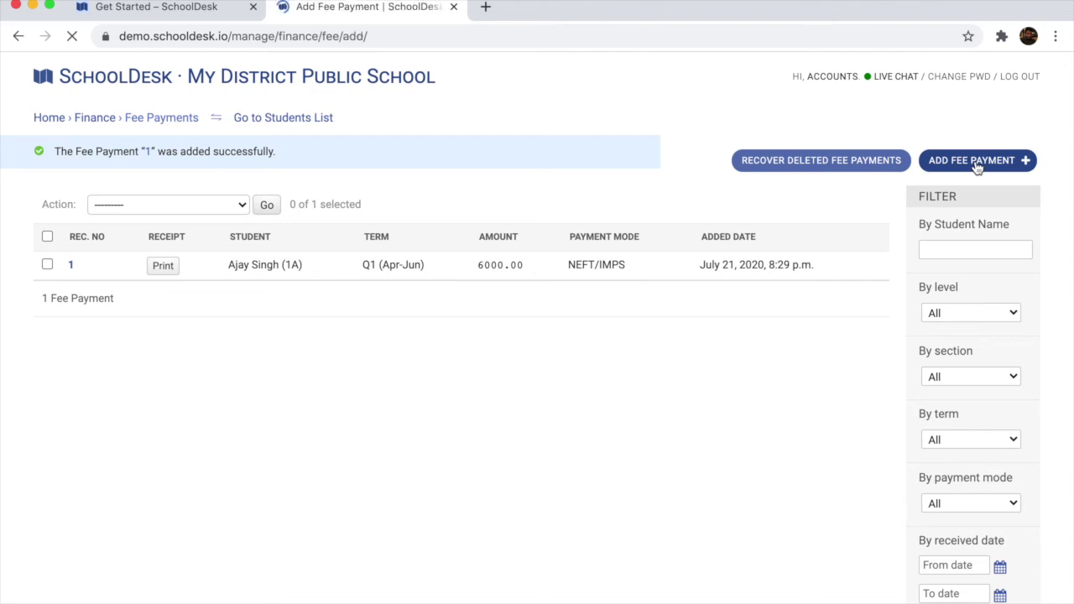
pyautogui.click(227, 192)
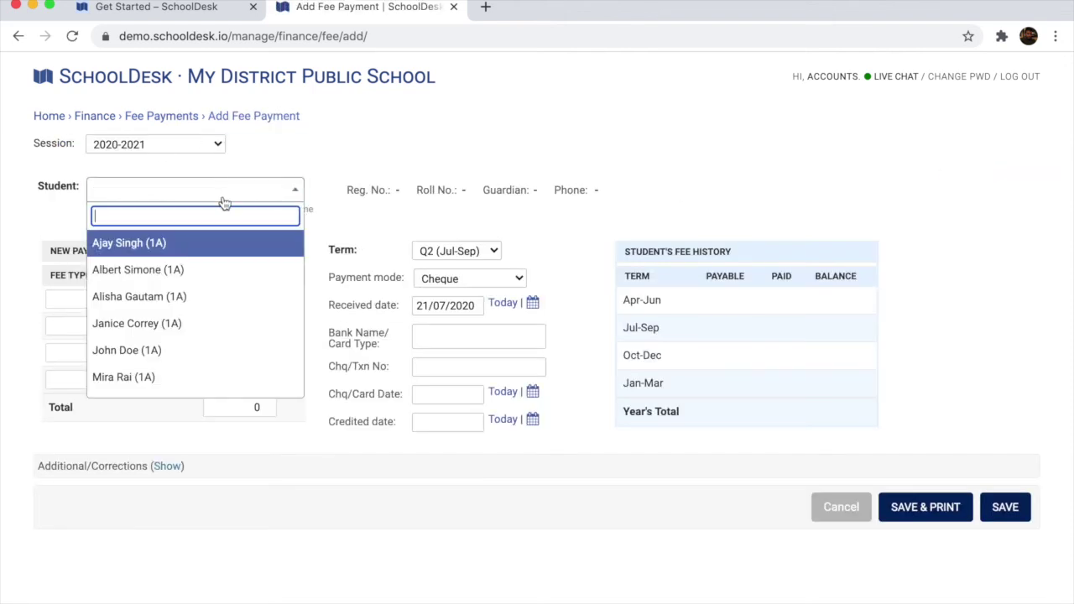
pyautogui.click(180, 320)
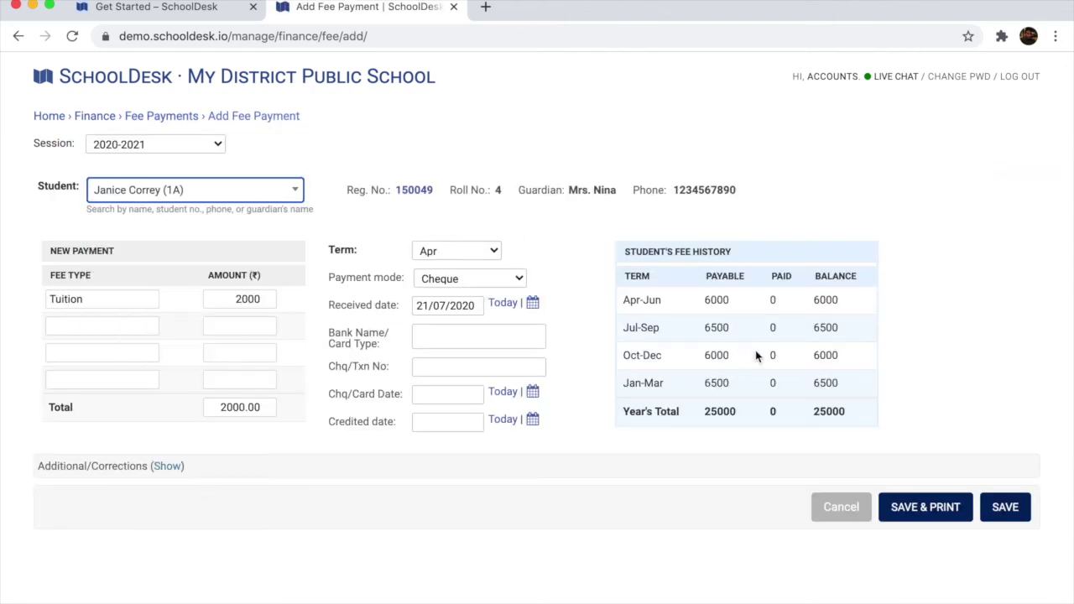
pyautogui.click(1005, 507)
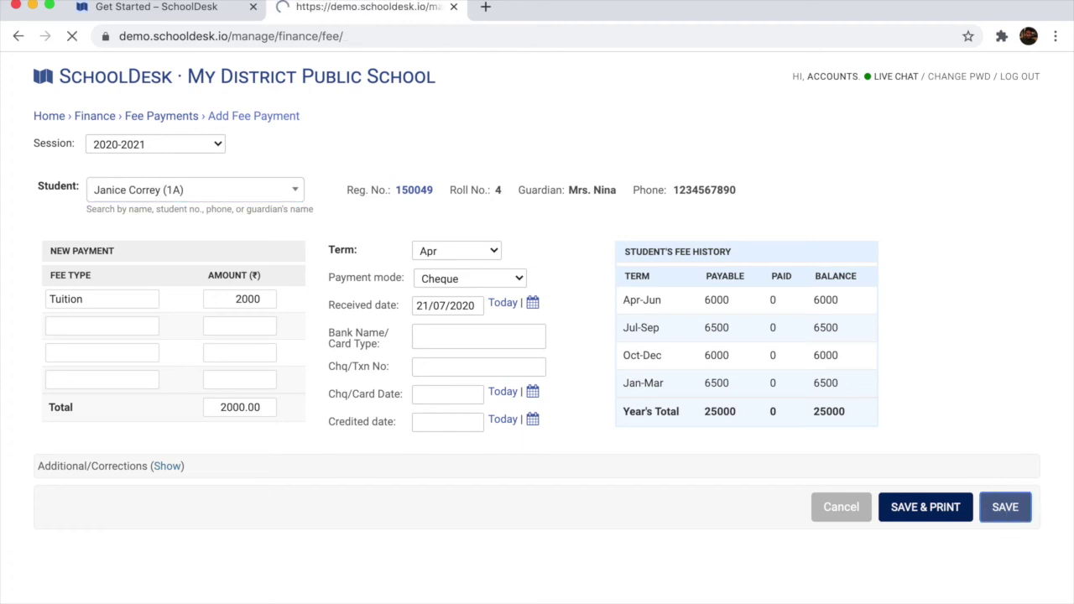
# Add a 6000 cheque payment for the next student with term Q1 (Apr-Jun)
pyautogui.click(995, 160)
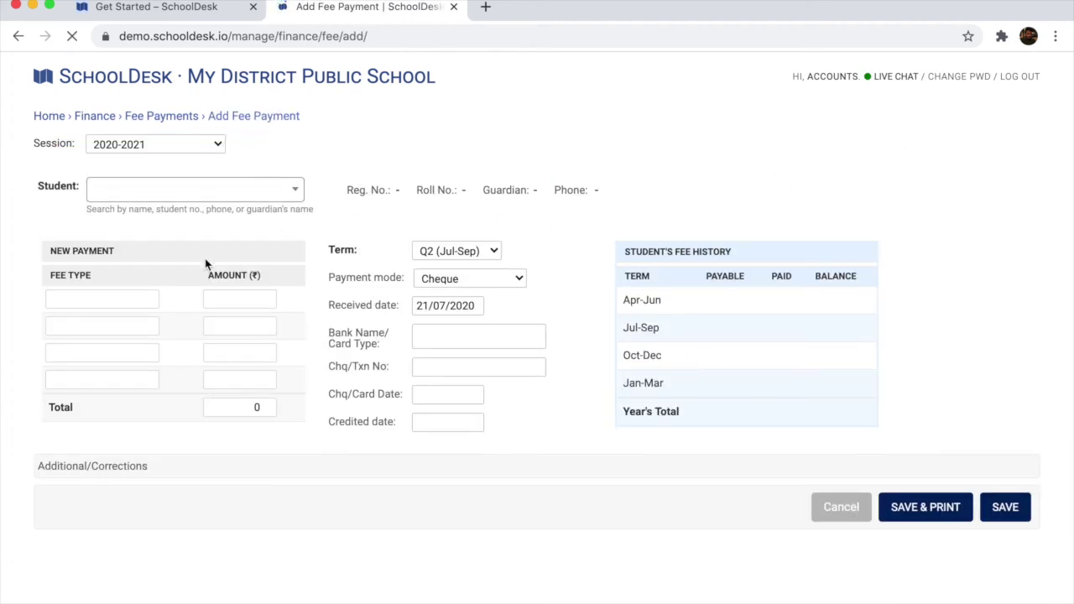
pyautogui.click(242, 195)
pyautogui.click(188, 271)
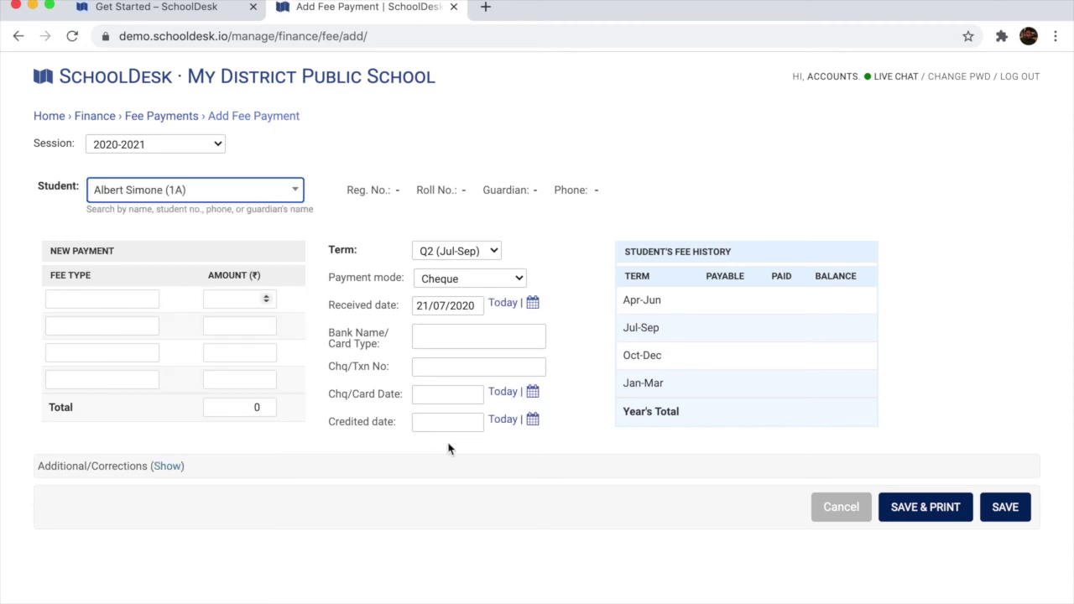
pyautogui.click(453, 251)
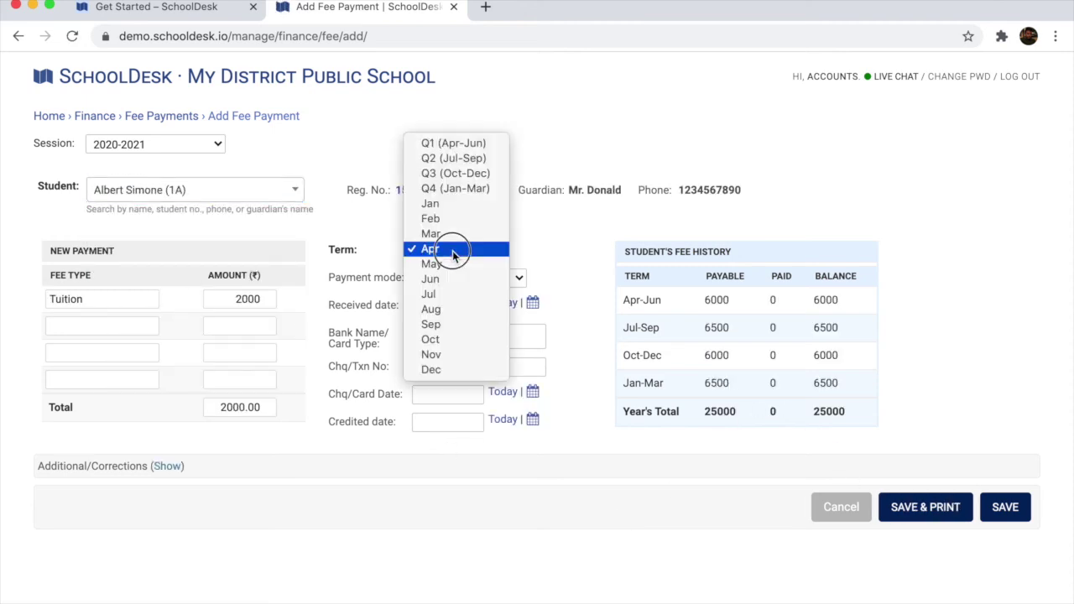
pyautogui.click(441, 143)
pyautogui.click(1005, 510)
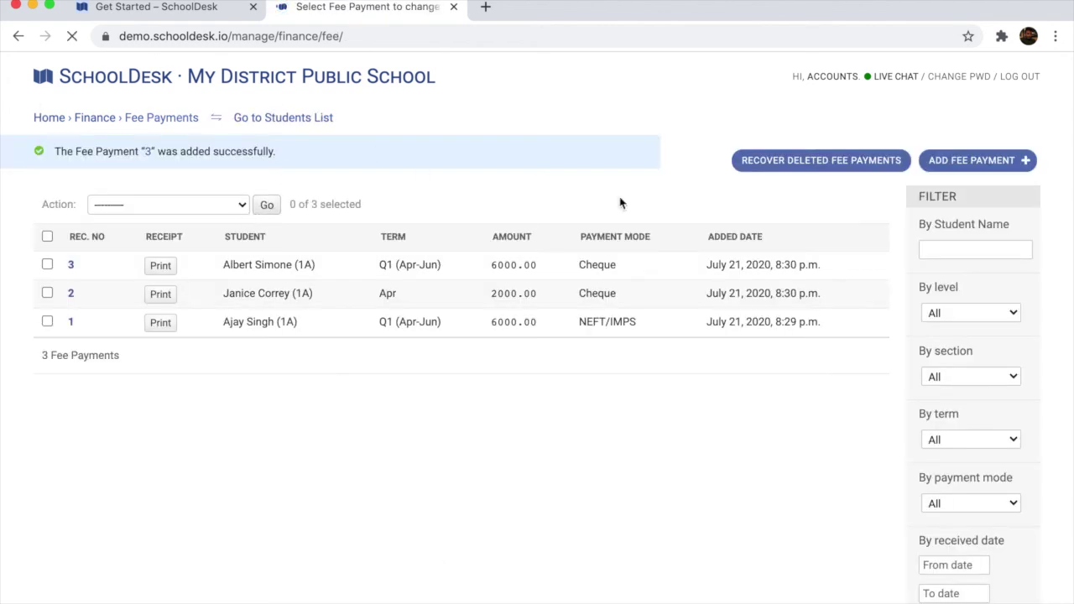
# Save a third 2000 Apr payment with print, then cancel the print dialog
pyautogui.click(974, 165)
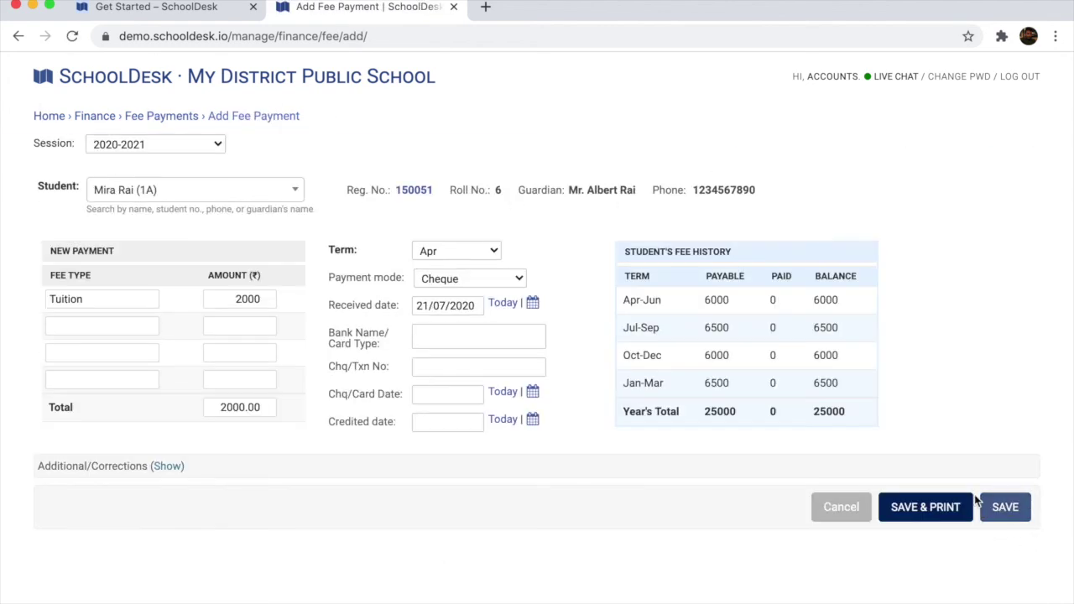
pyautogui.click(922, 514)
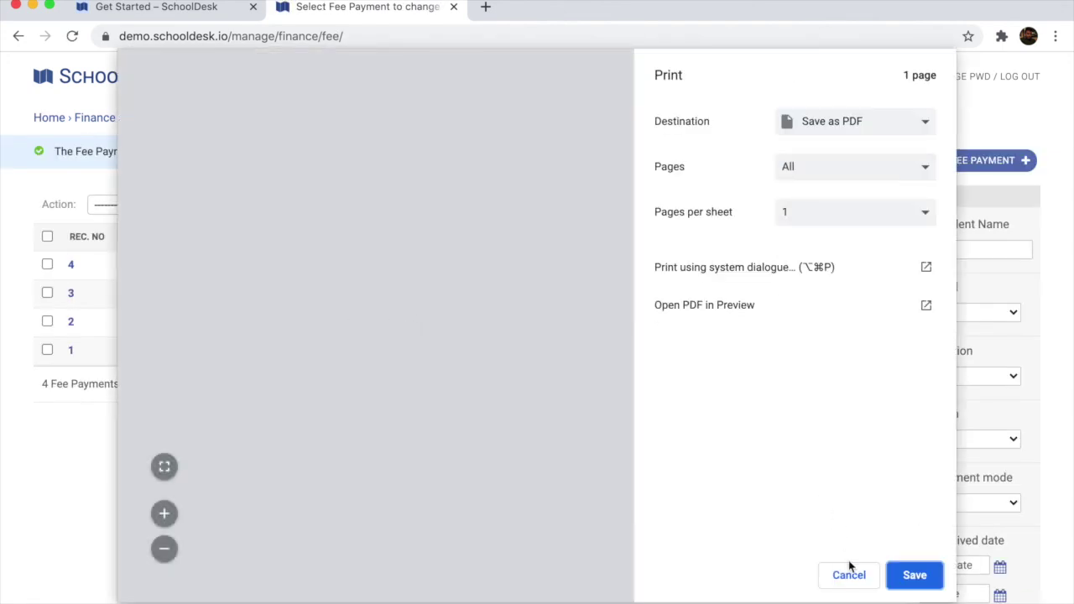
pyautogui.click(849, 574)
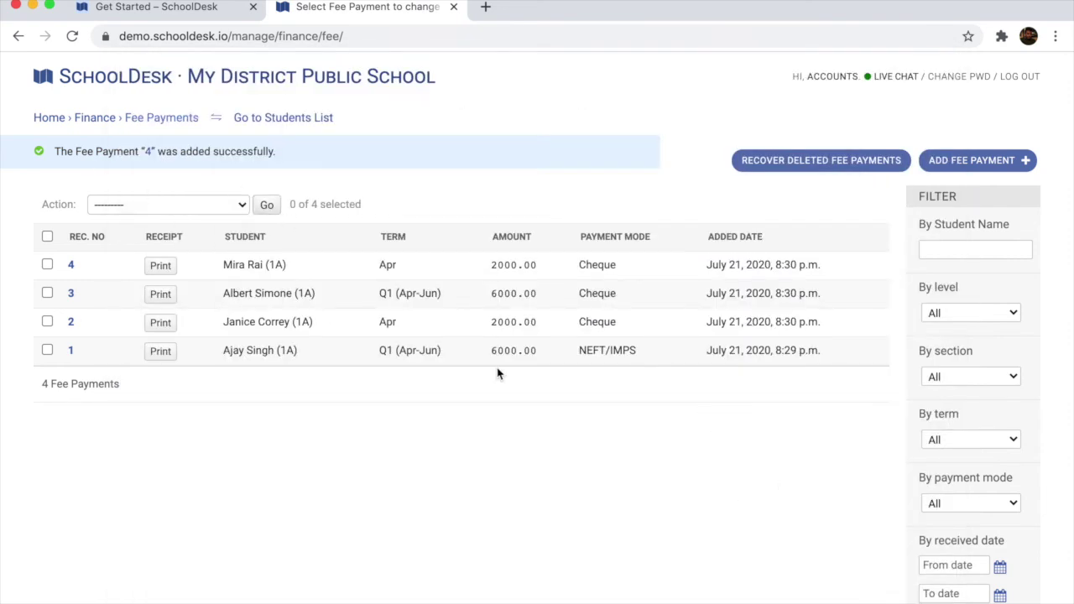
# Try filtering fee payments by a student's name, then remove that filter
pyautogui.click(987, 250)
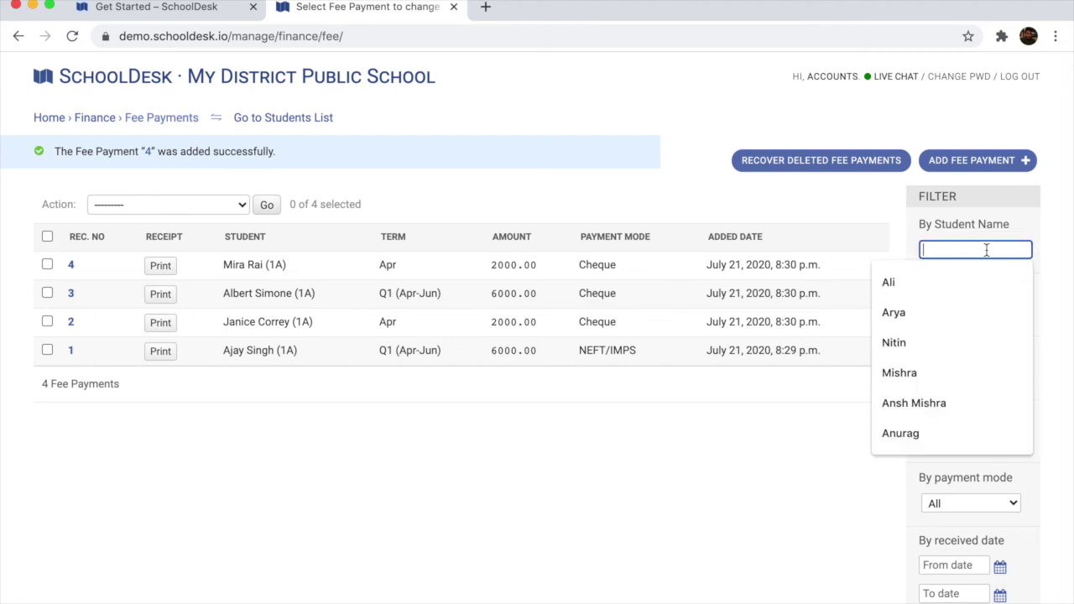
pyautogui.write('Mira')
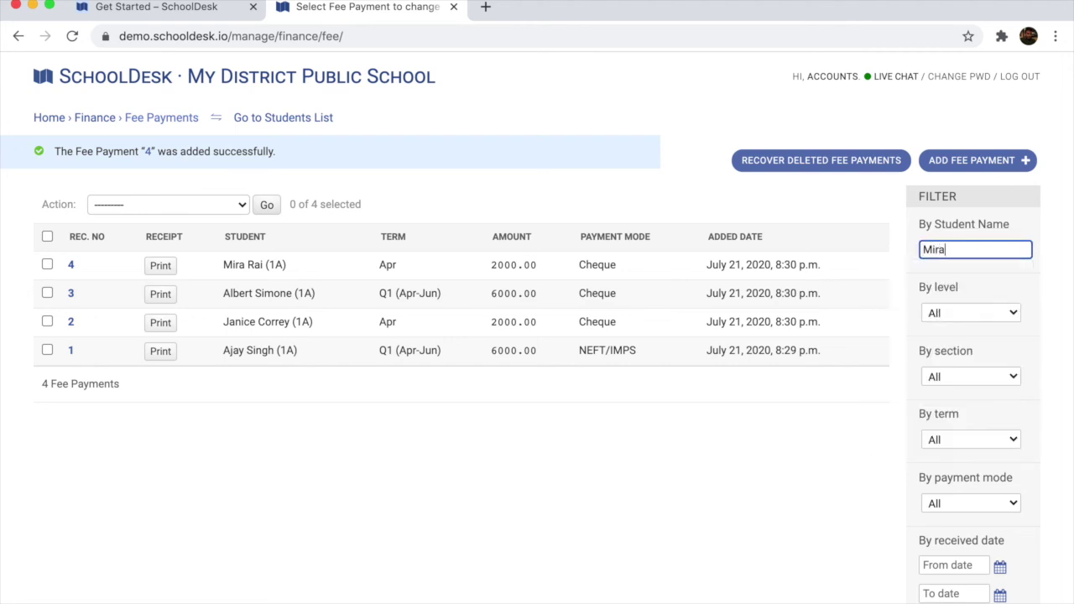
pyautogui.press('Return')
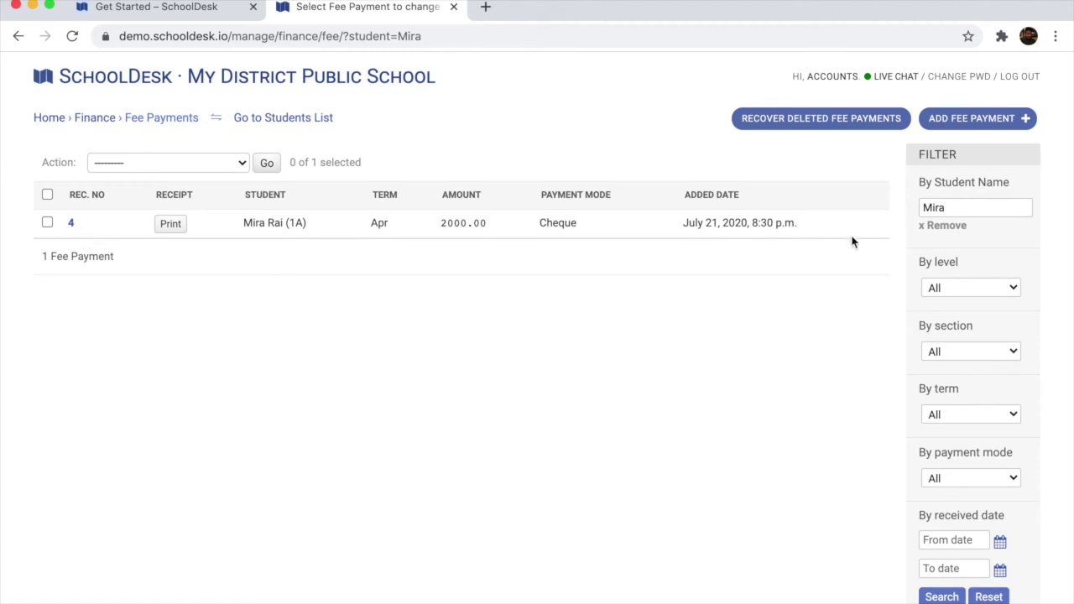
pyautogui.click(953, 226)
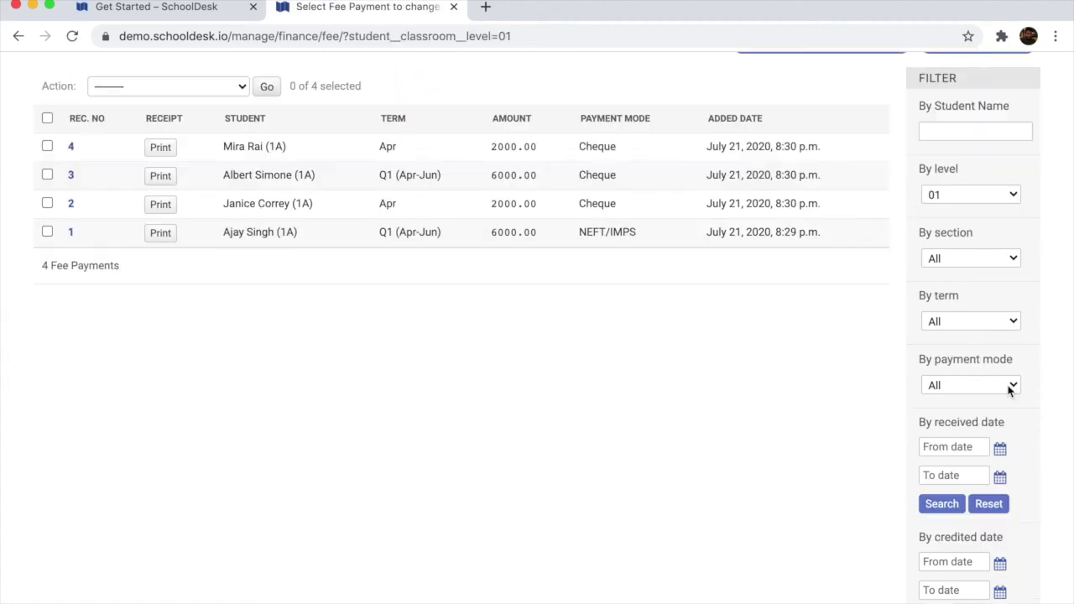
# Filter to NEFT/IMPS payments received from 21/07/2020 to 21/07/2020
pyautogui.click(1010, 387)
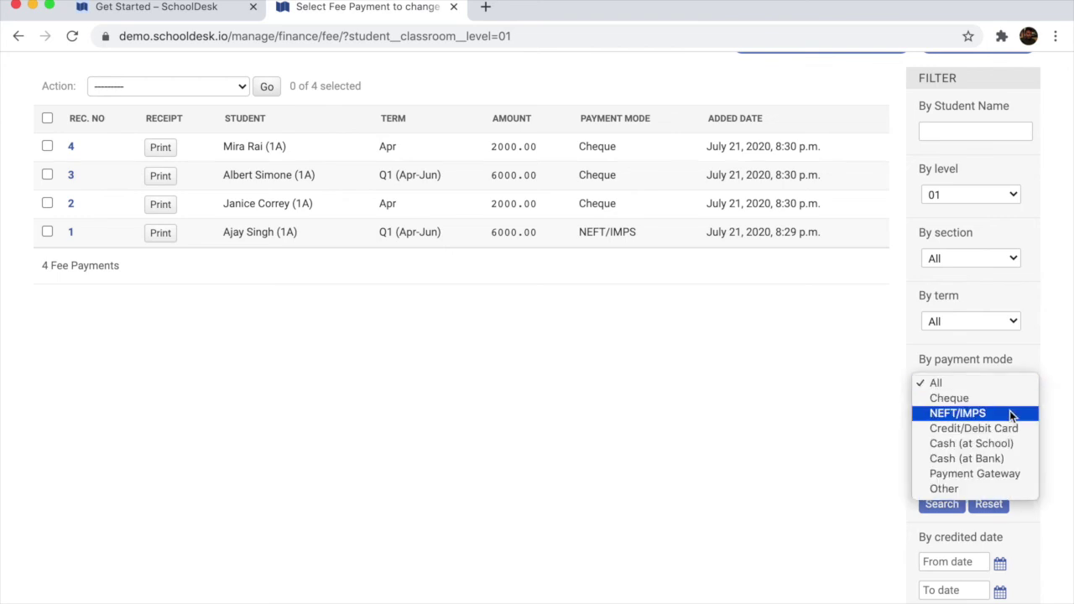
pyautogui.click(1010, 413)
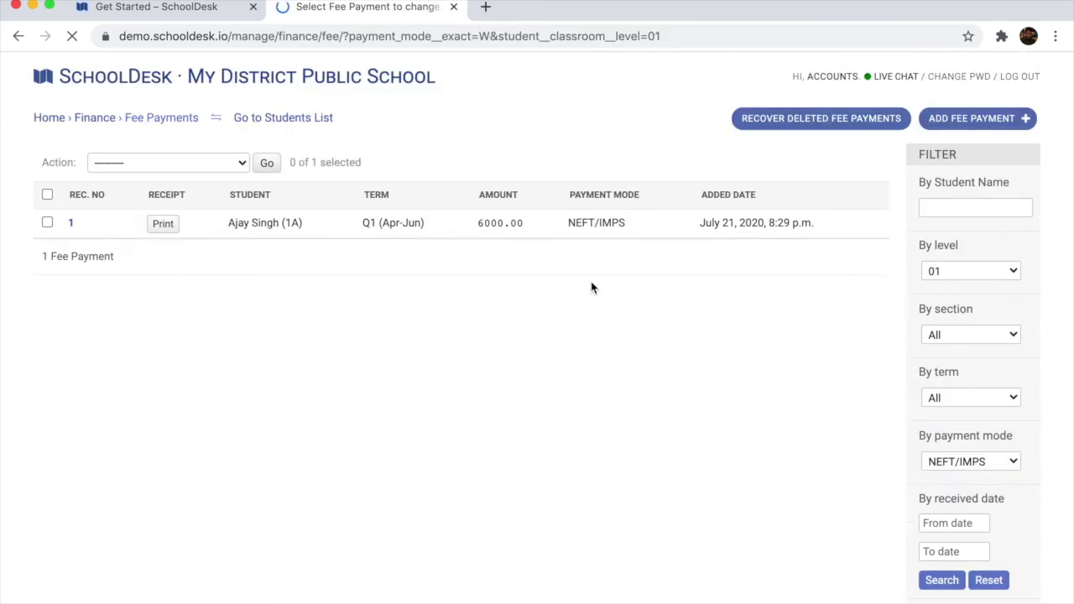
pyautogui.scroll(-2, 1049, 378)
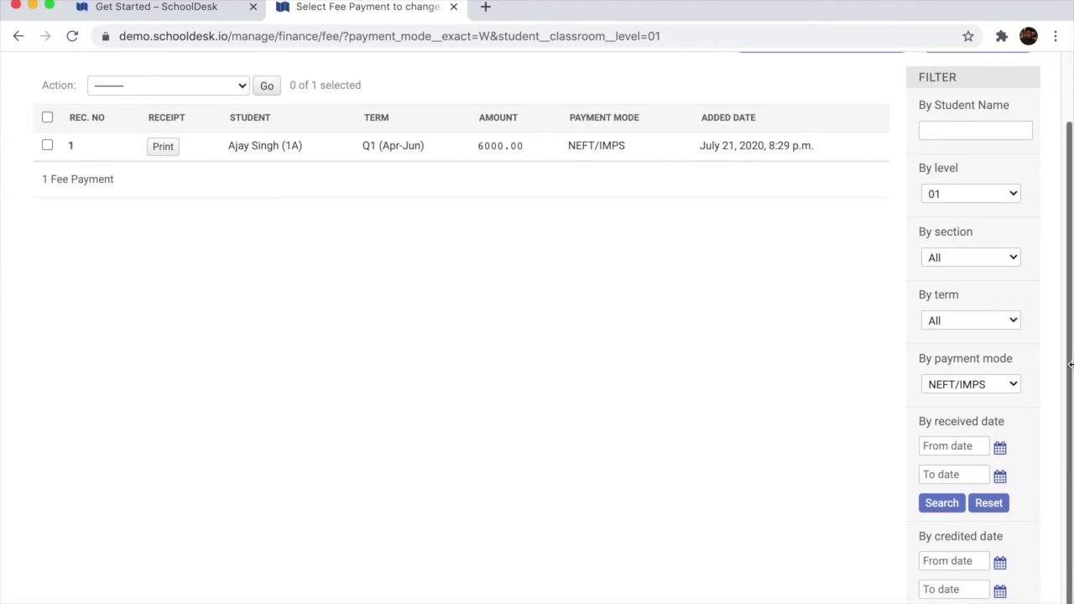
pyautogui.click(1000, 449)
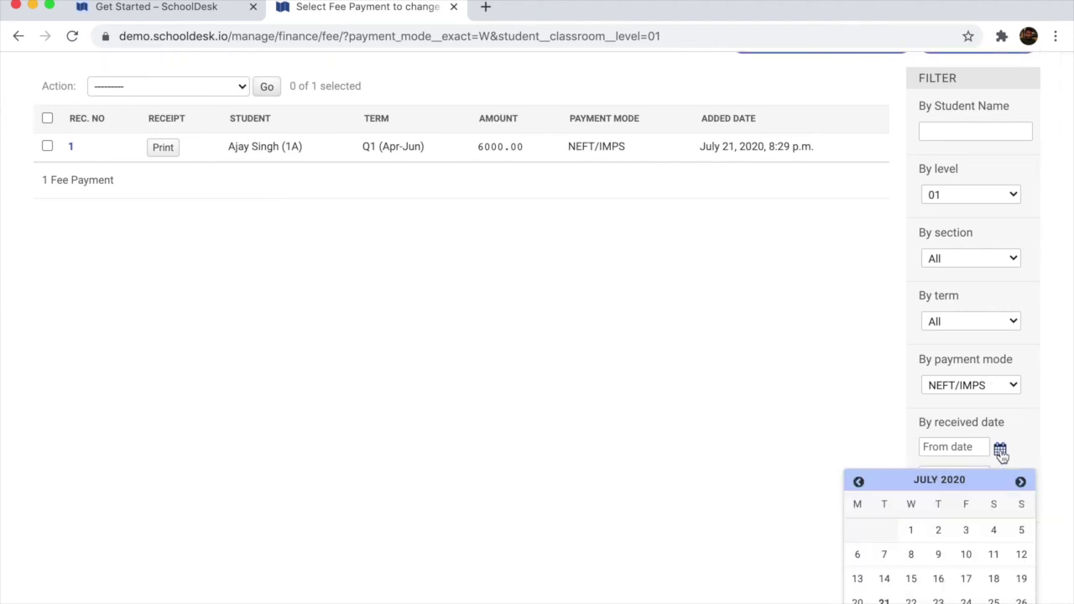
pyautogui.scroll(-1, 994, 534)
pyautogui.click(885, 556)
pyautogui.click(1000, 482)
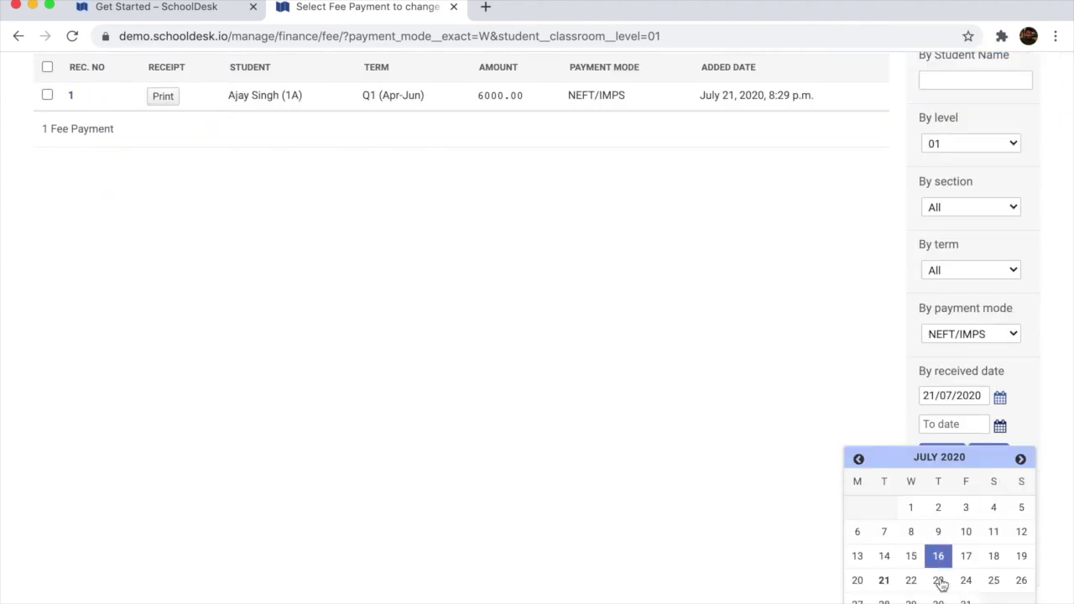
pyautogui.click(885, 580)
pyautogui.click(942, 503)
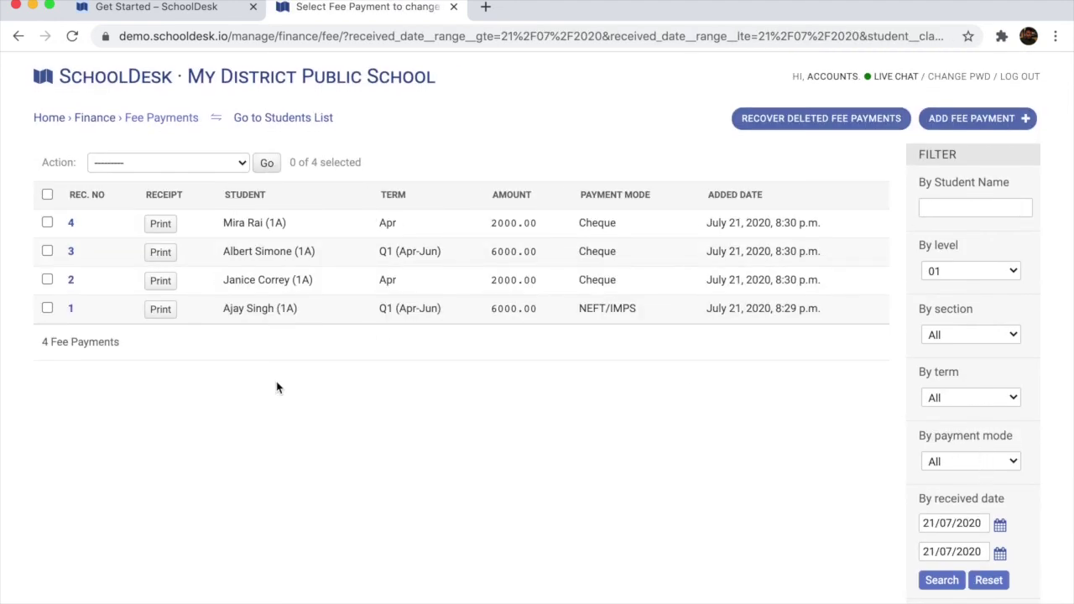
# Export all four fee payments as Fee Payments Lists (XLSX), save it to the Desktop, and open it
pyautogui.click(47, 194)
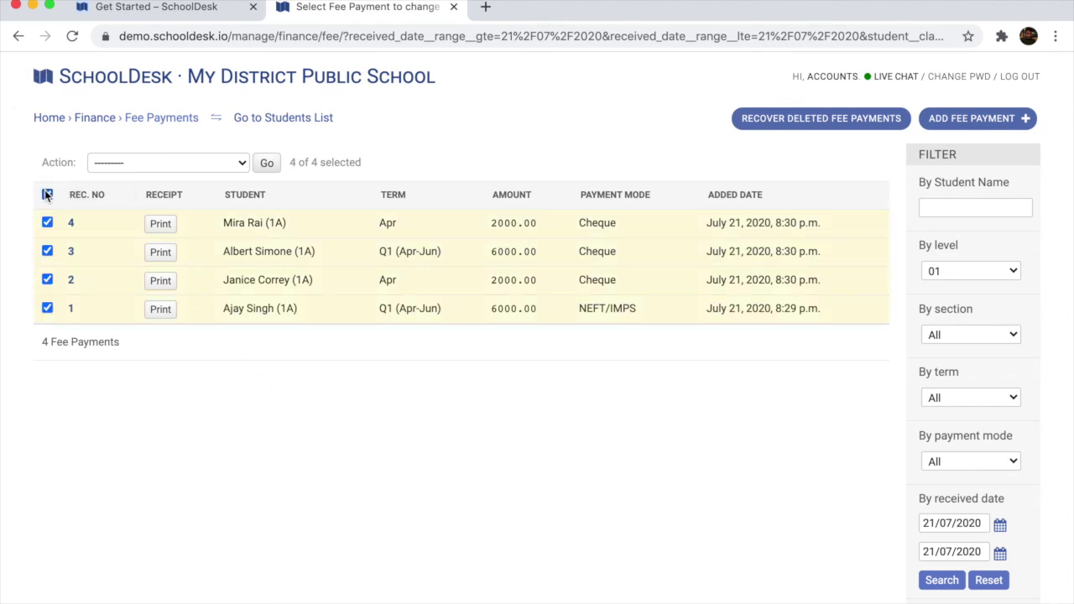
pyautogui.click(228, 165)
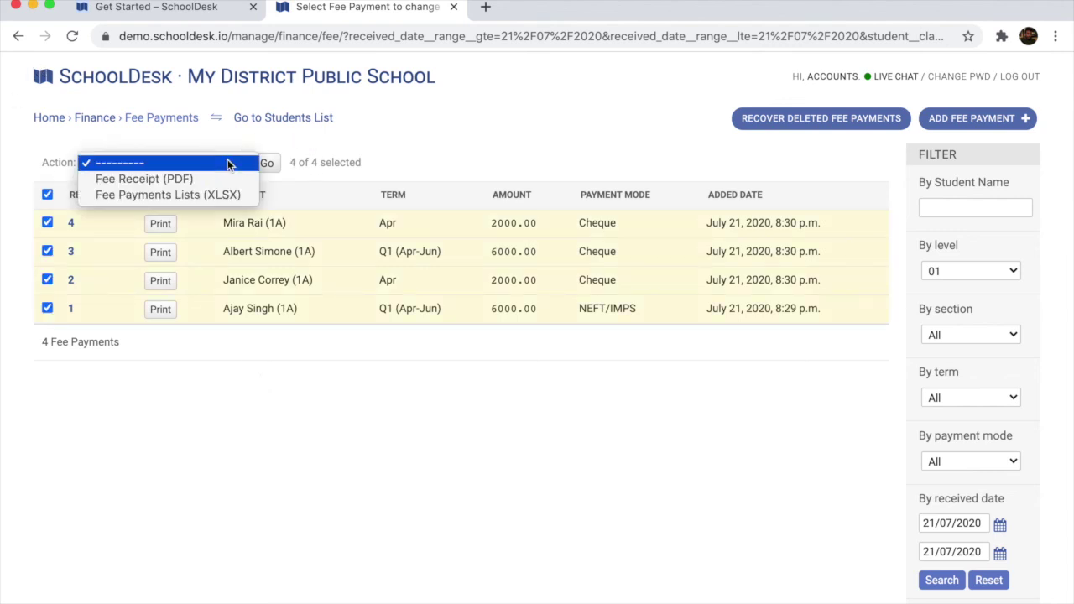
pyautogui.click(188, 201)
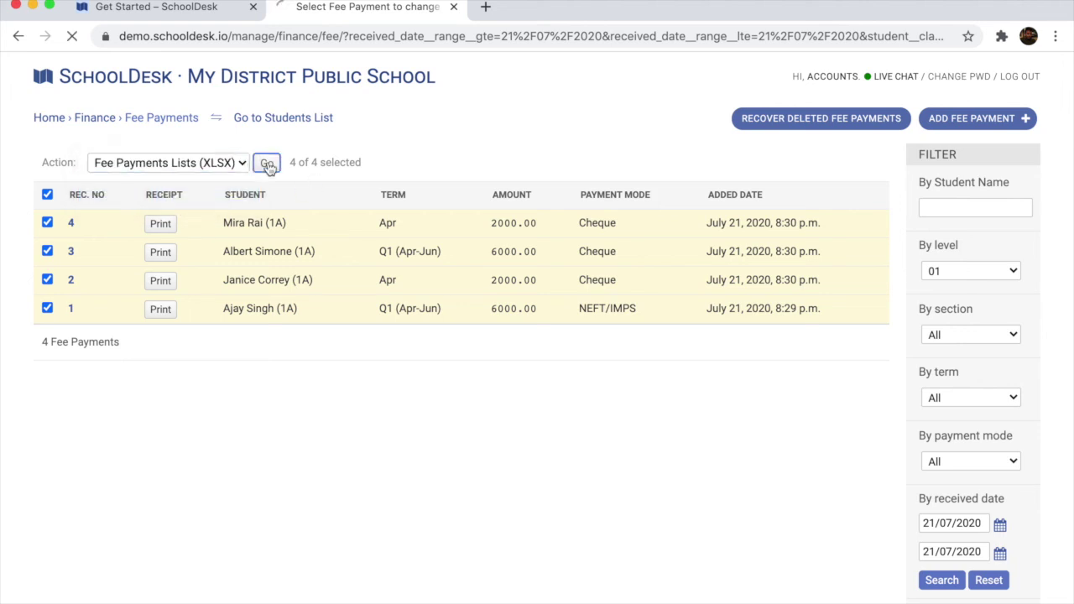
pyautogui.press('Return')
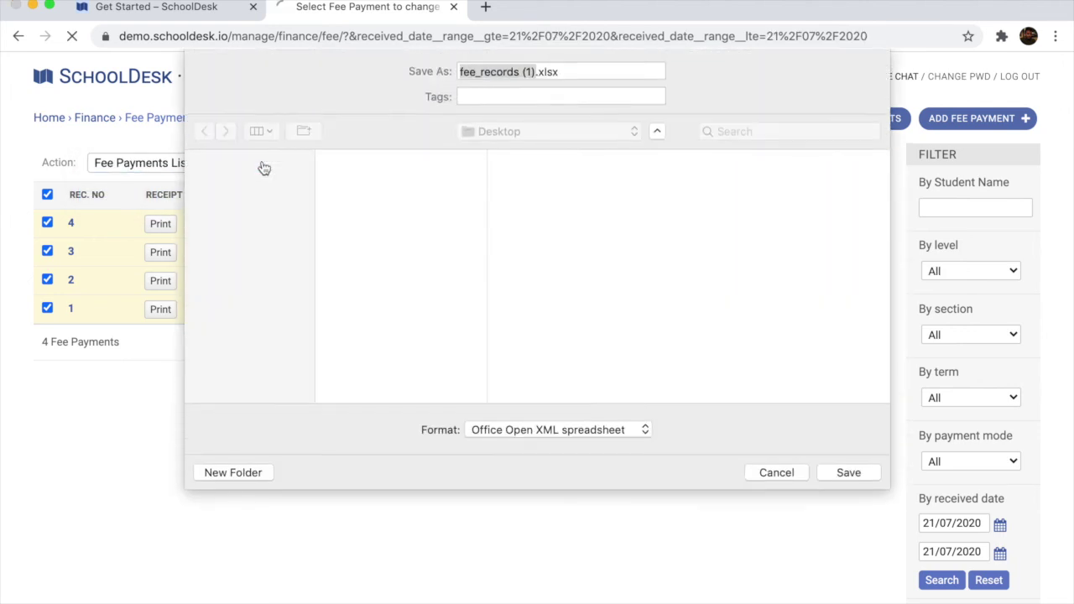
pyautogui.click(849, 473)
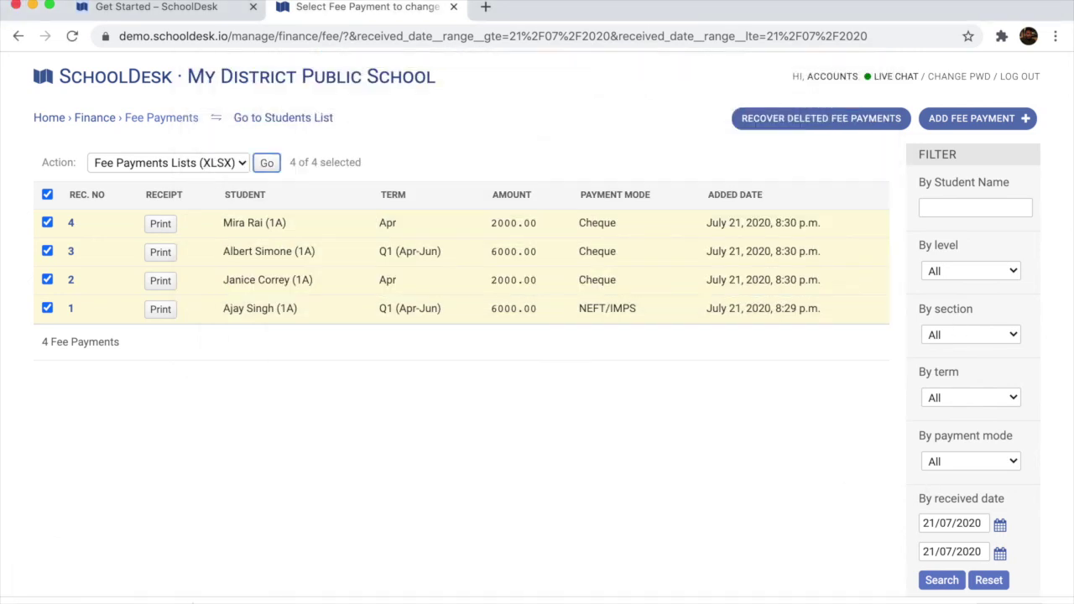
pyautogui.click(99, 601)
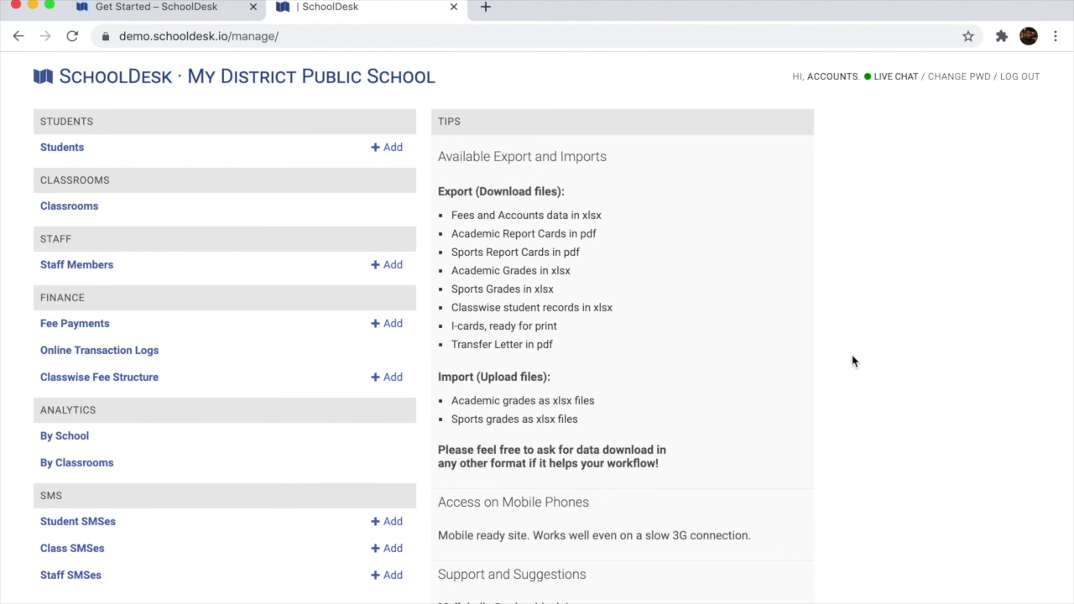
# Log the accounts user out of the My District Public School dashboard
pyautogui.scroll(-1, 854, 361)
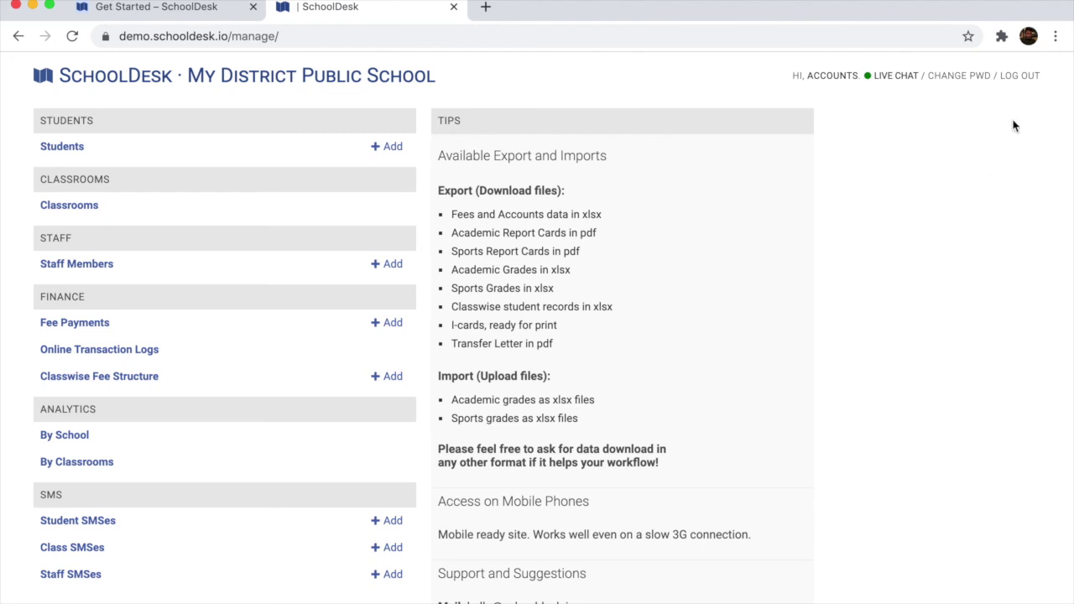
pyautogui.click(1021, 78)
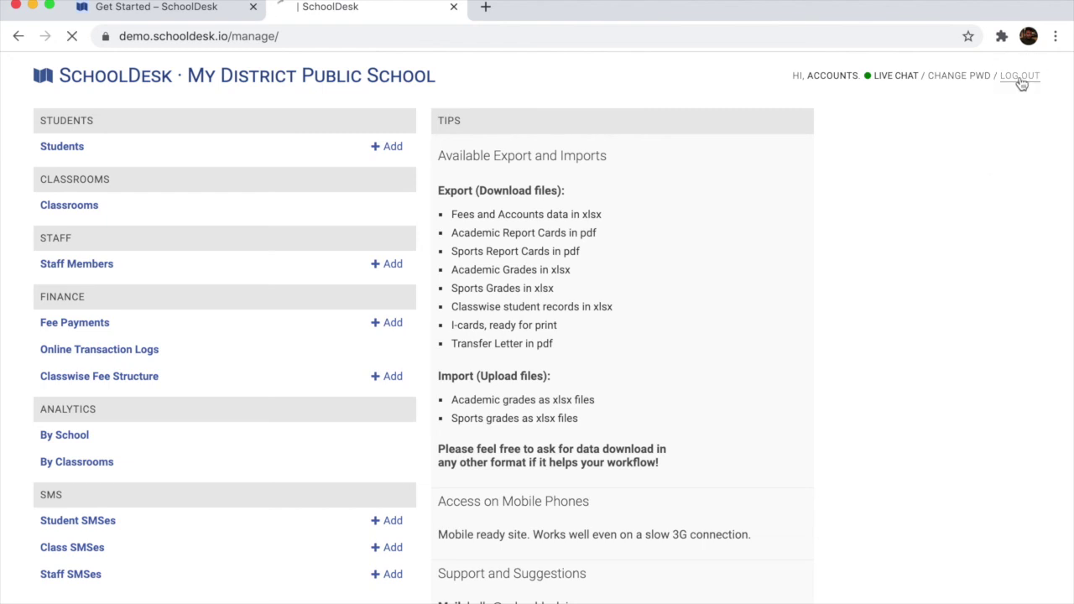